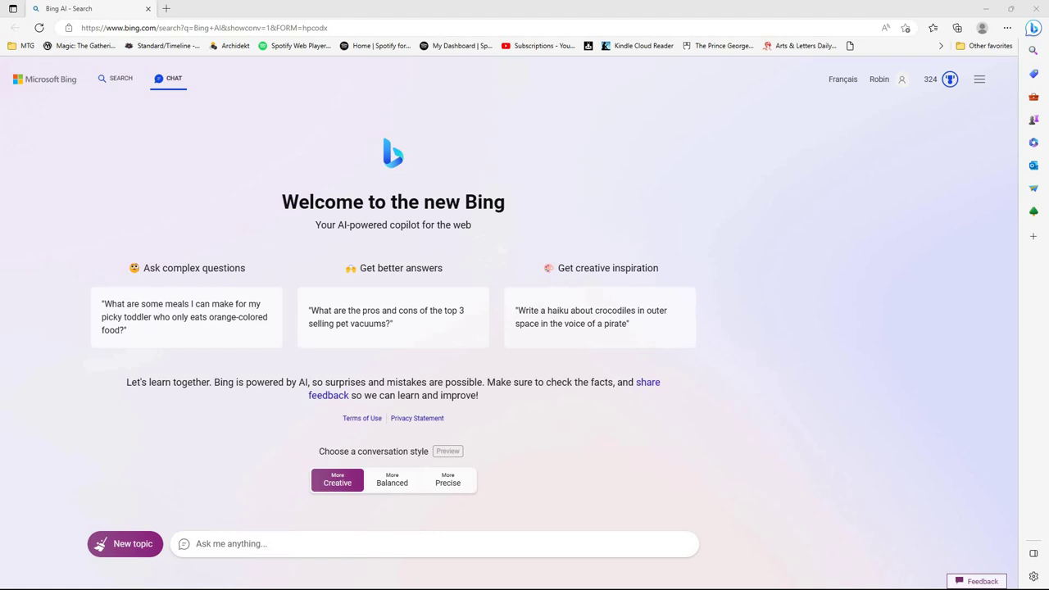
Switch to the Notepad window holding the Programming Language Course prompt notes
key(alt+Tab)
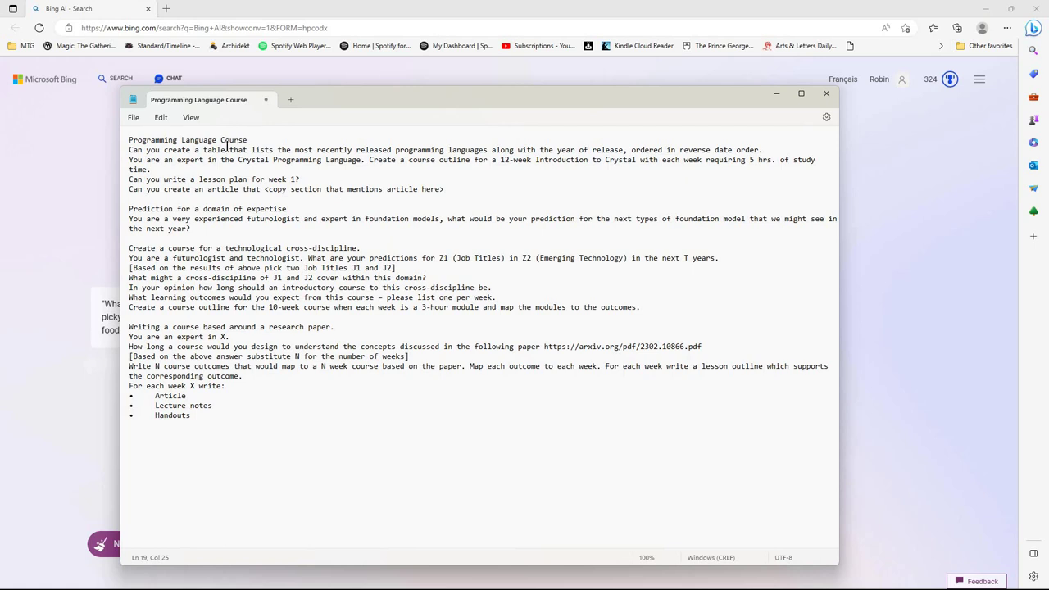
Select 'Language Course' in the note title, then move Notepad off-screen to reveal Bing Chat
drag(227, 144, 182, 143)
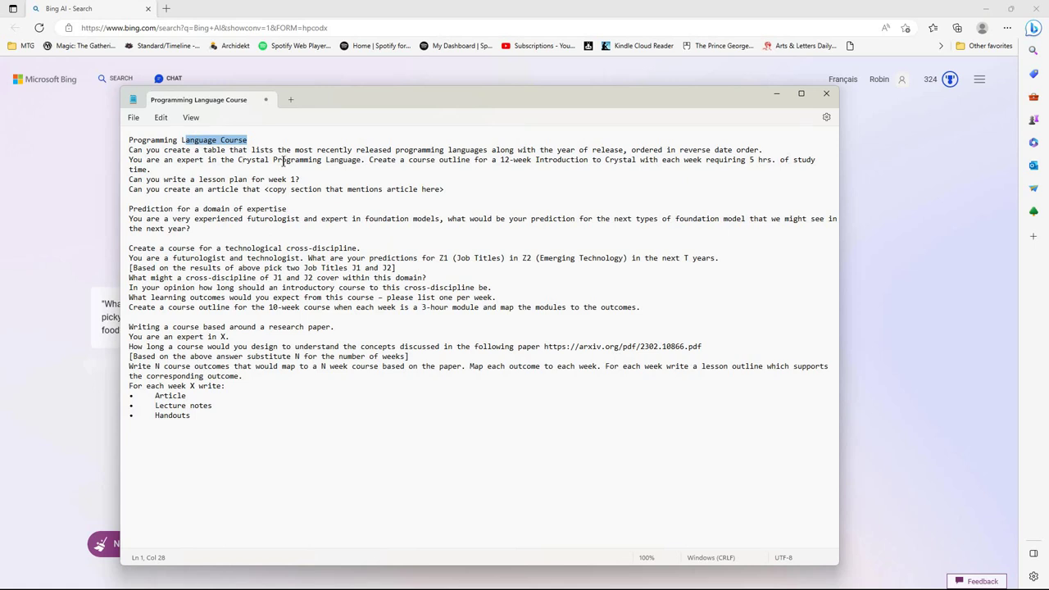
click(384, 163)
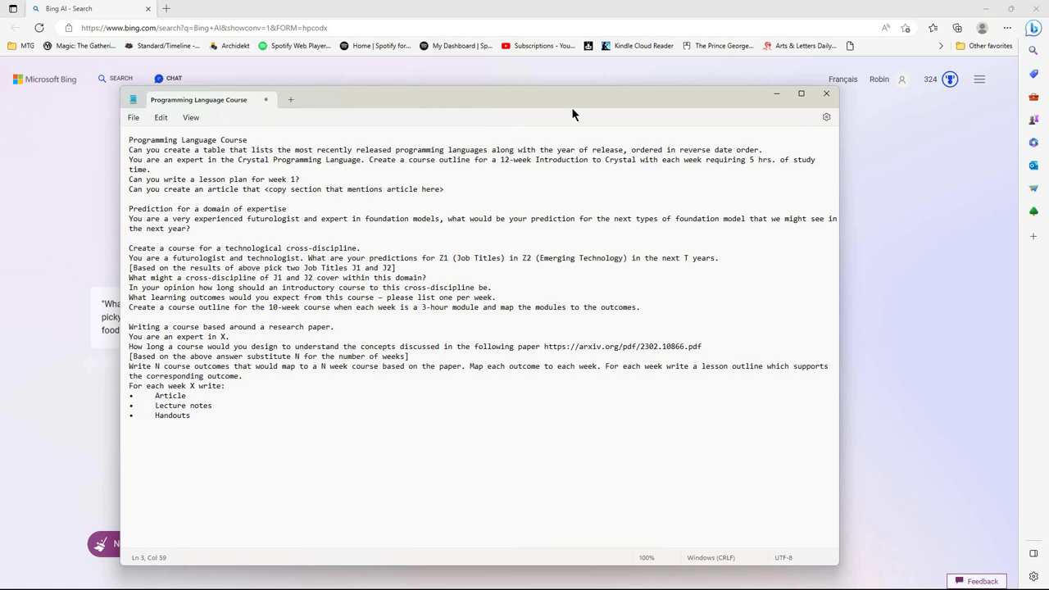
drag(246, 93, 1048, 94)
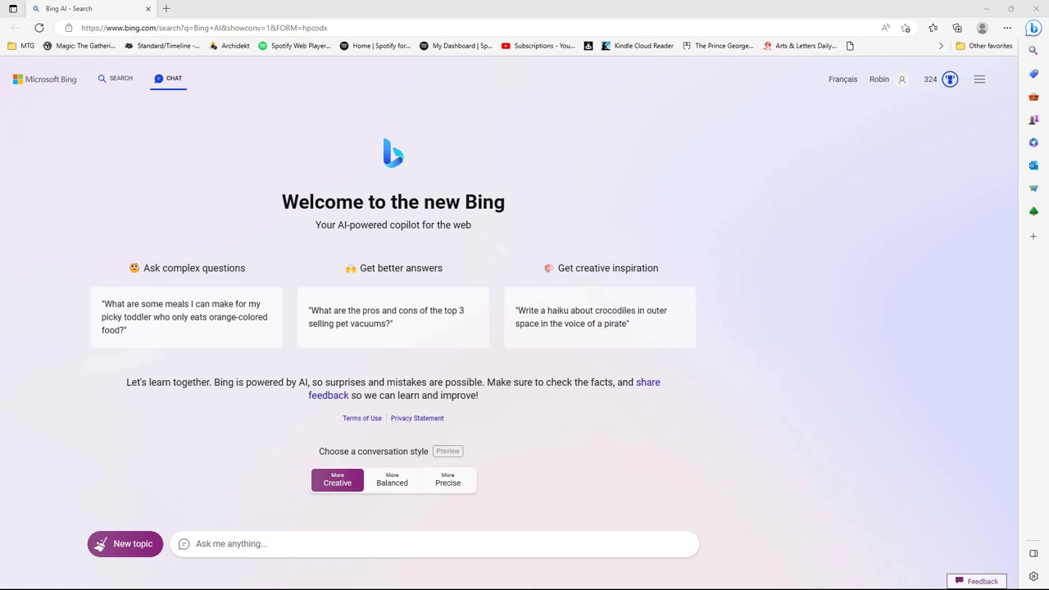
Paste the question asking for a newest-first table of recent programming languages into the chat box
click(272, 547)
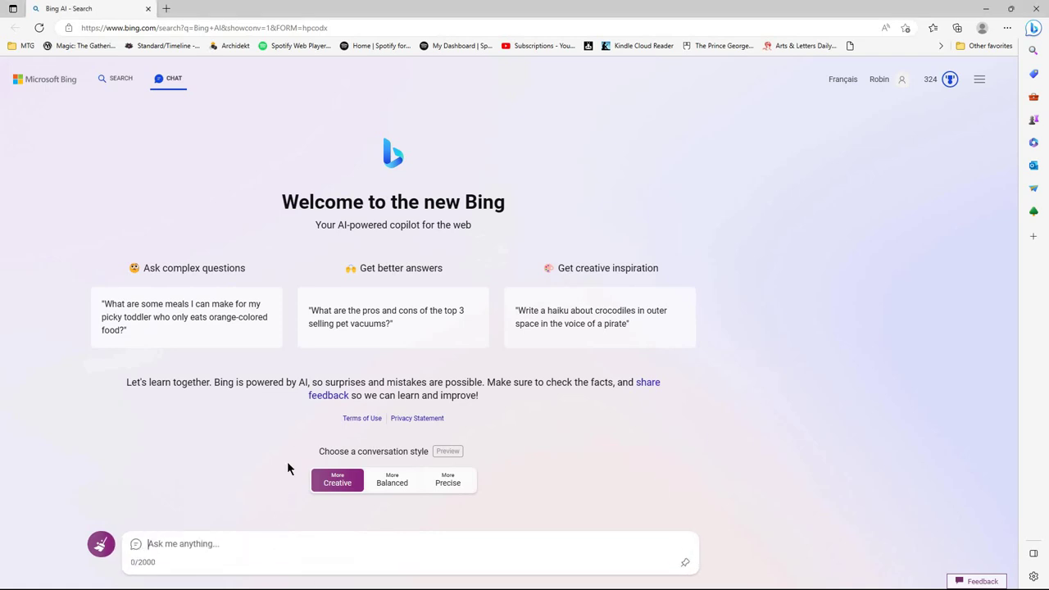
right_click(273, 545)
click(301, 442)
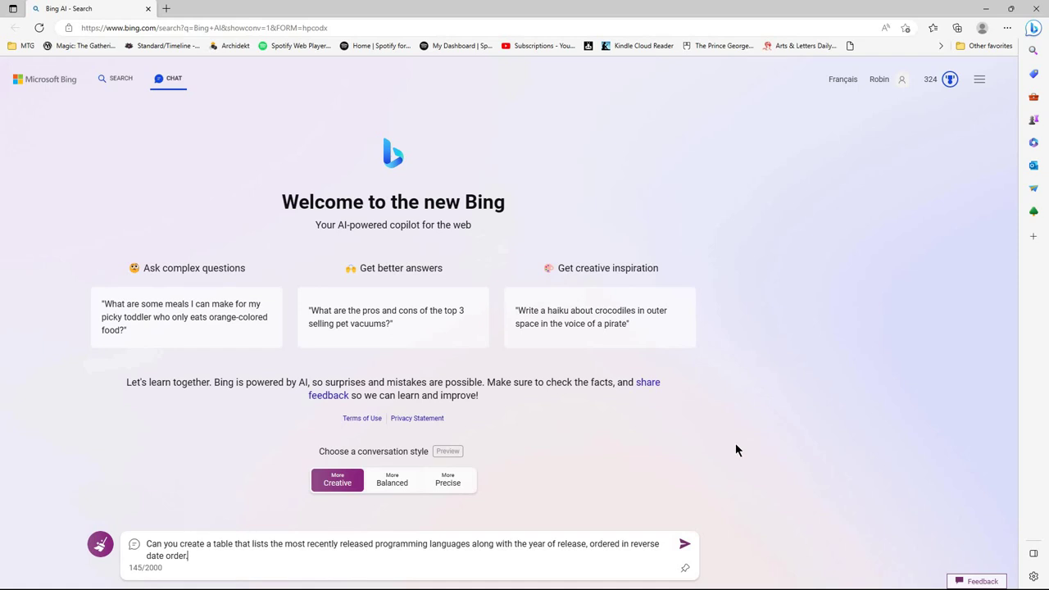
Send the programming-languages table question to Bing and wait for its answer
click(684, 544)
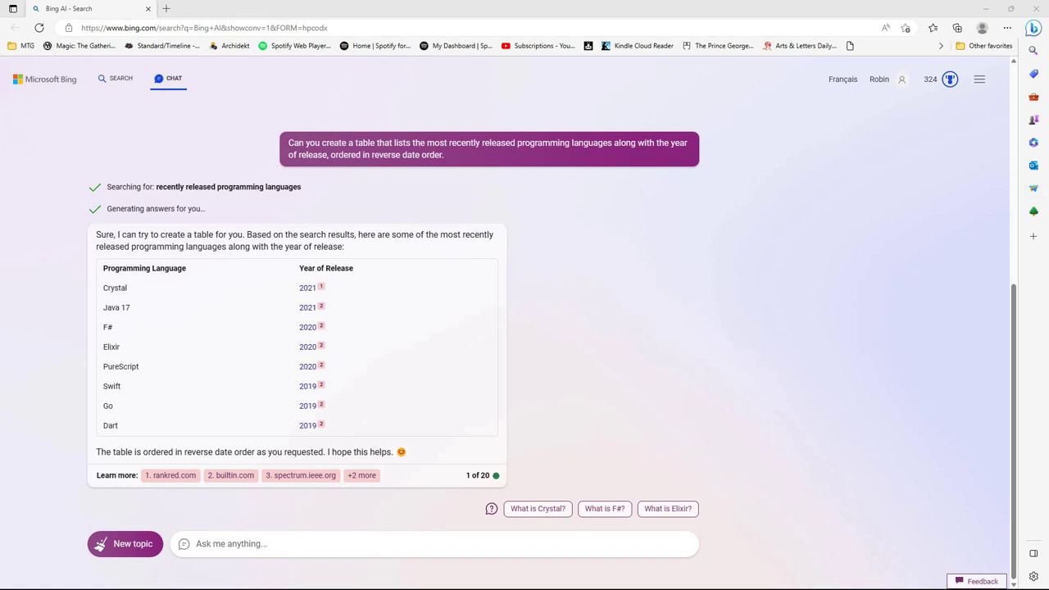
Paste and send the prompt for a 12-week Introduction to Crystal outline at 5 hours weekly
click(291, 542)
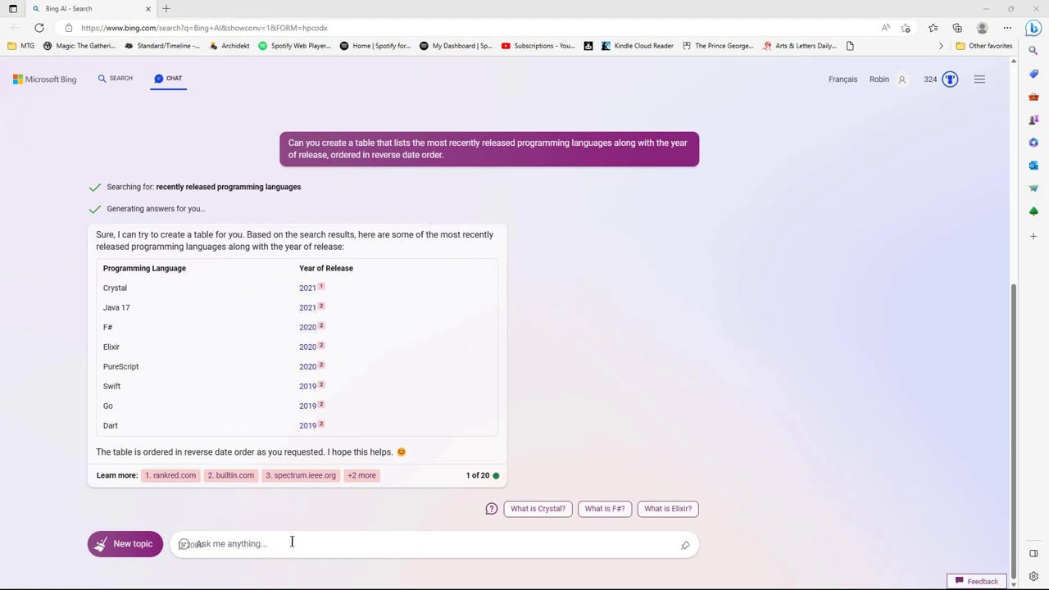
right_click(292, 541)
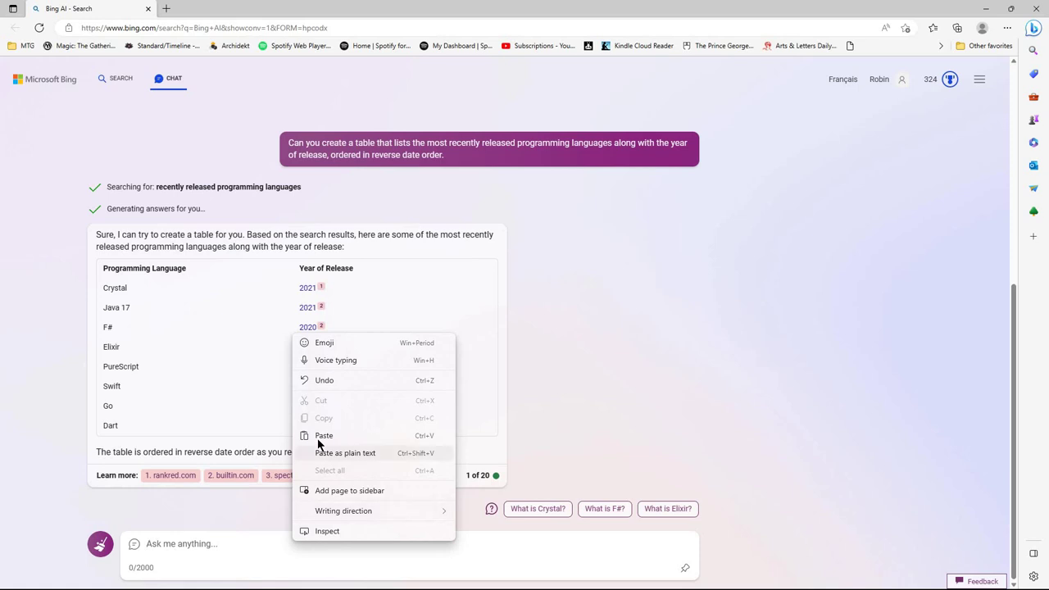
click(323, 435)
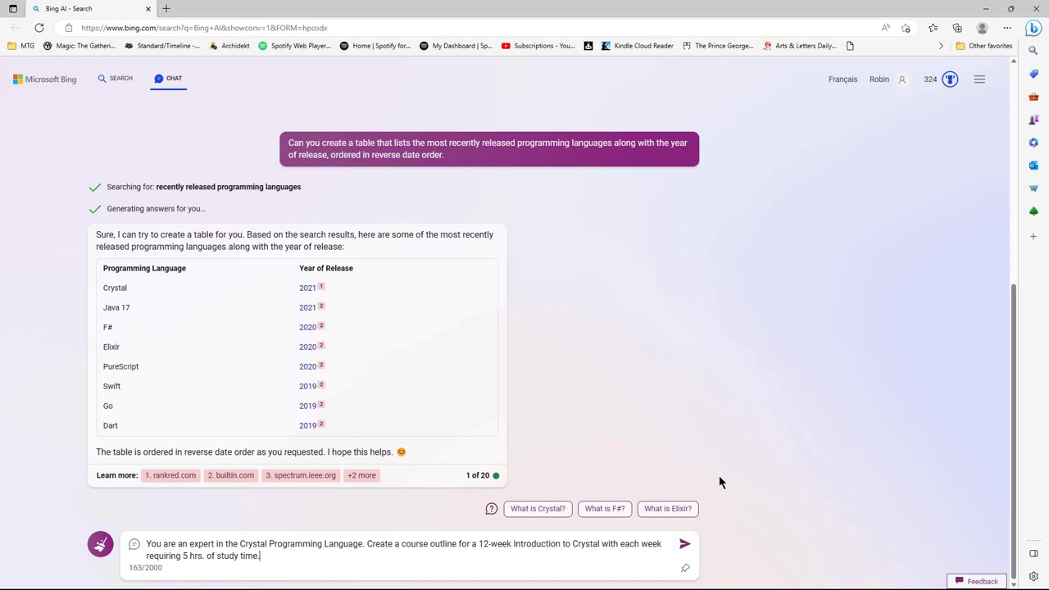
click(686, 546)
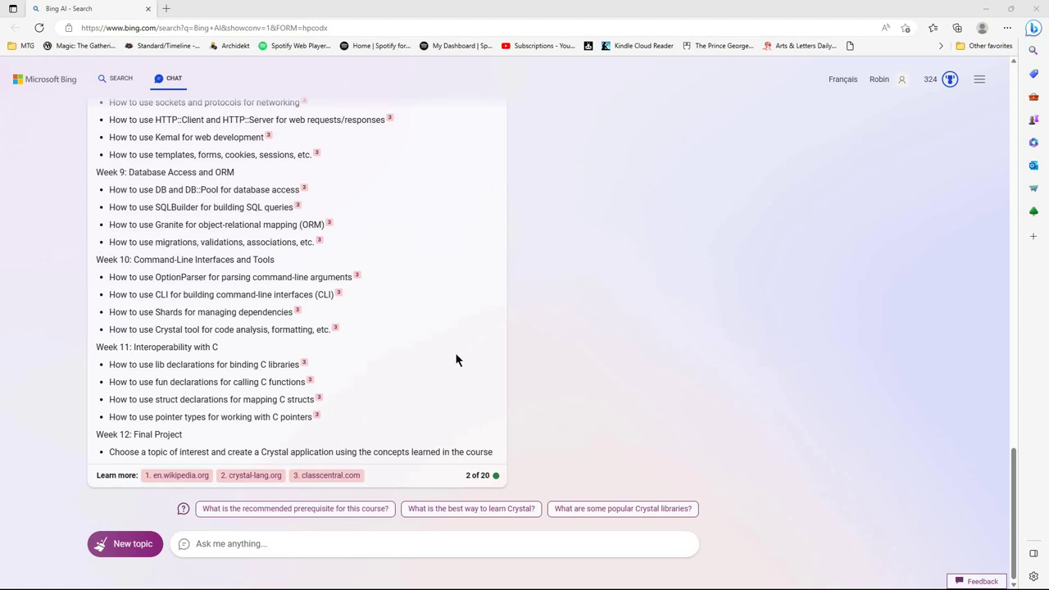
Copy the full Crystal course outline answer from Bing Chat
scroll(456, 355, up, 3)
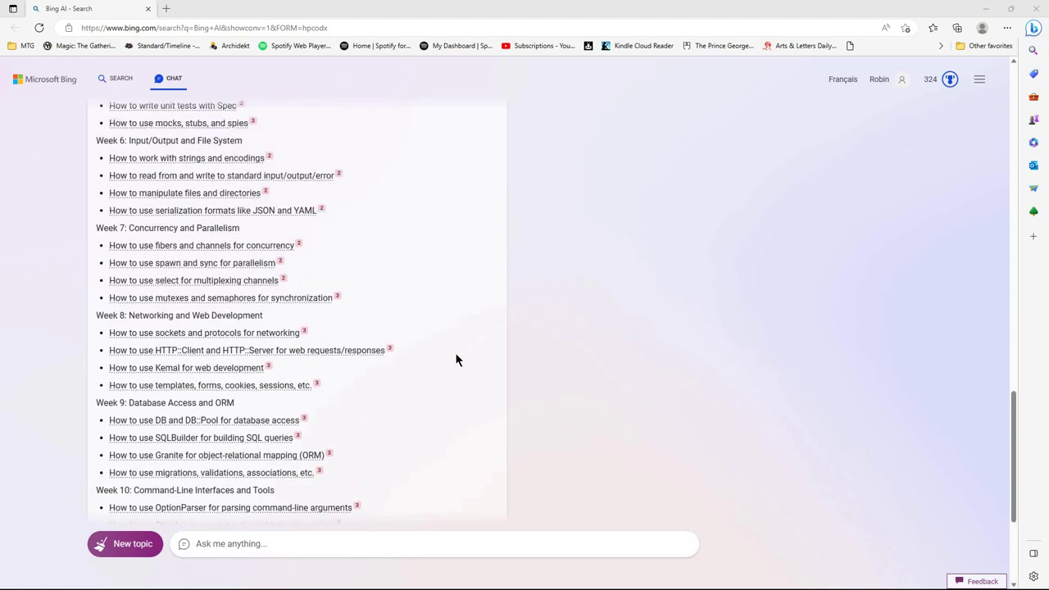
scroll(456, 360, up, 8)
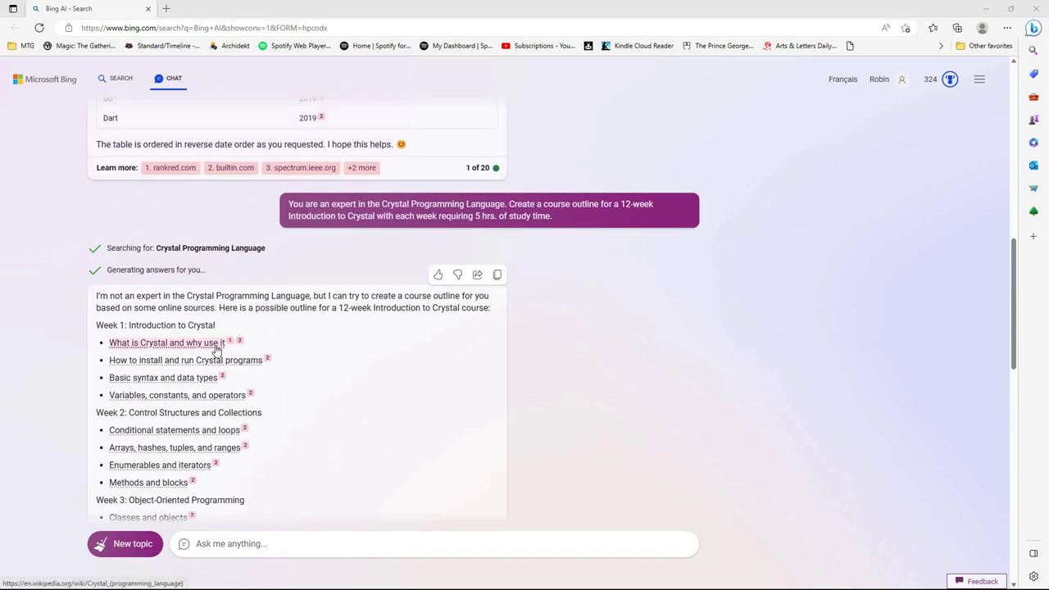
mouse_move(217, 350)
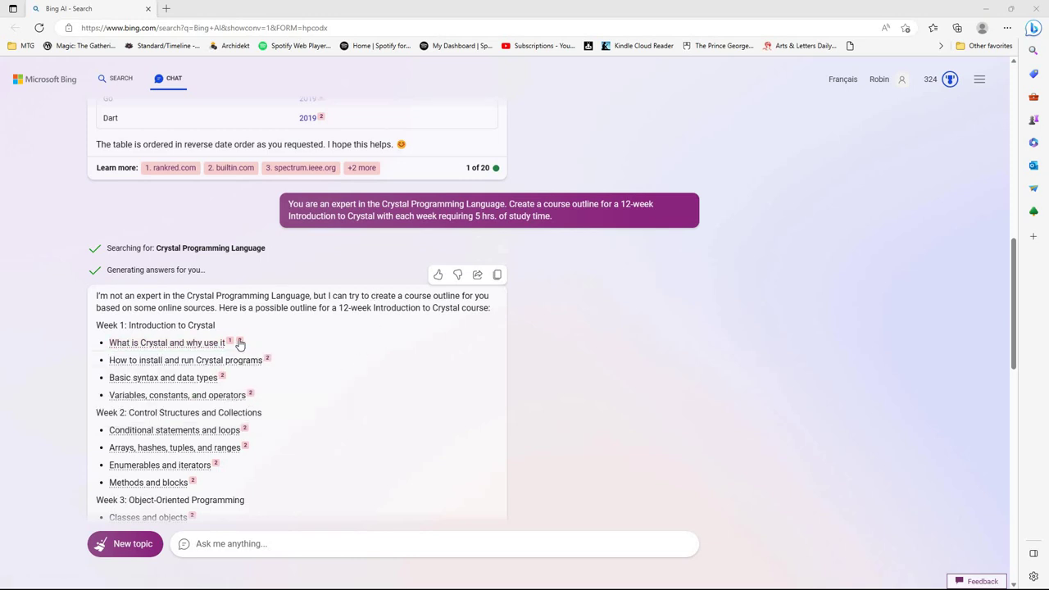
scroll(426, 287, down, 3)
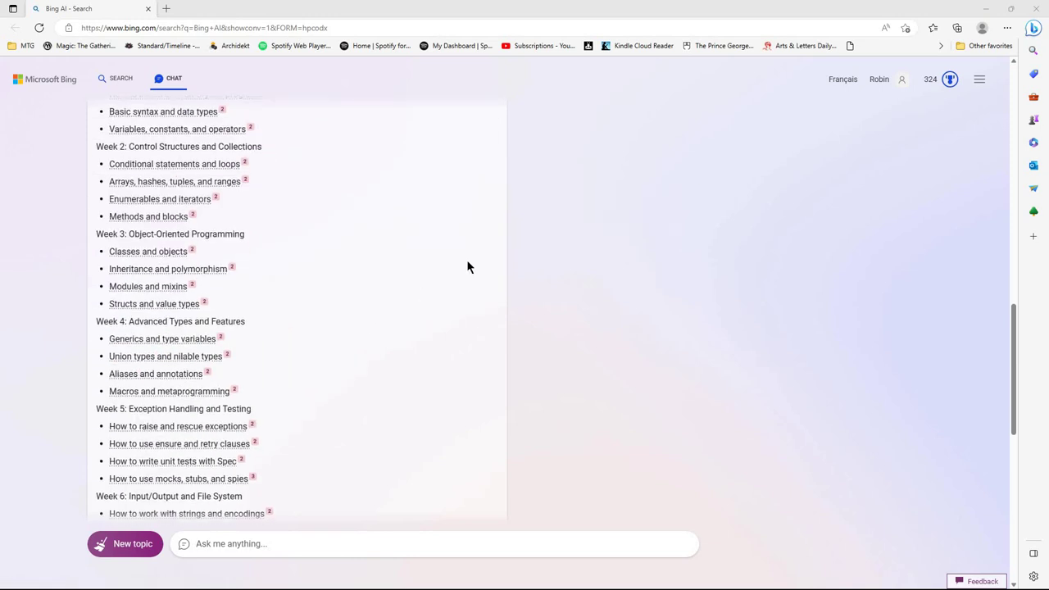
scroll(483, 246, up, 3)
click(497, 222)
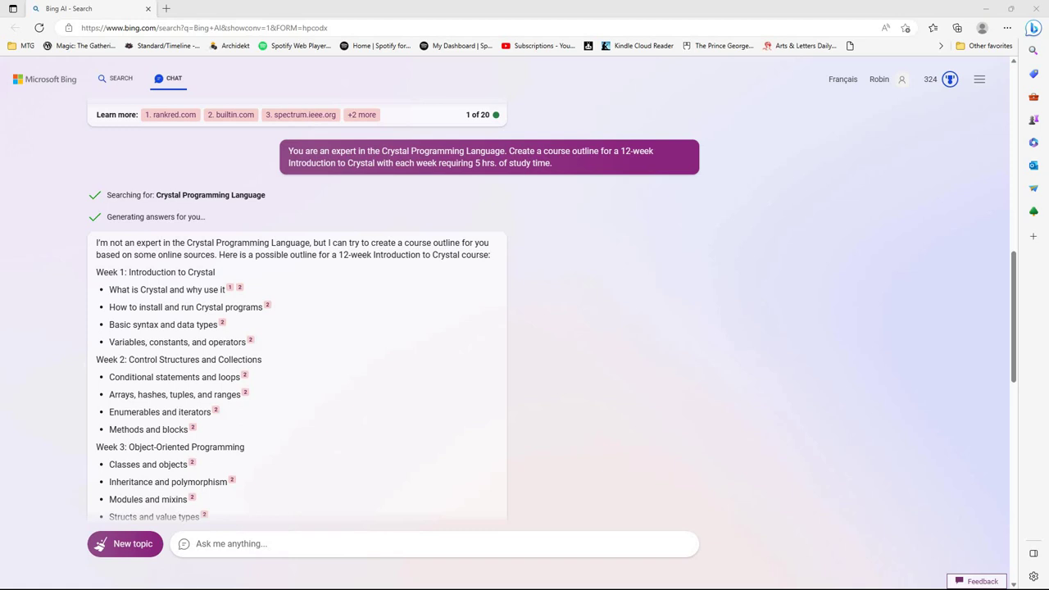
Paste the copied Crystal outline into the Notepad notes
key(alt+Tab)
mouse_move(472, 423)
scroll(564, 365, down, 10)
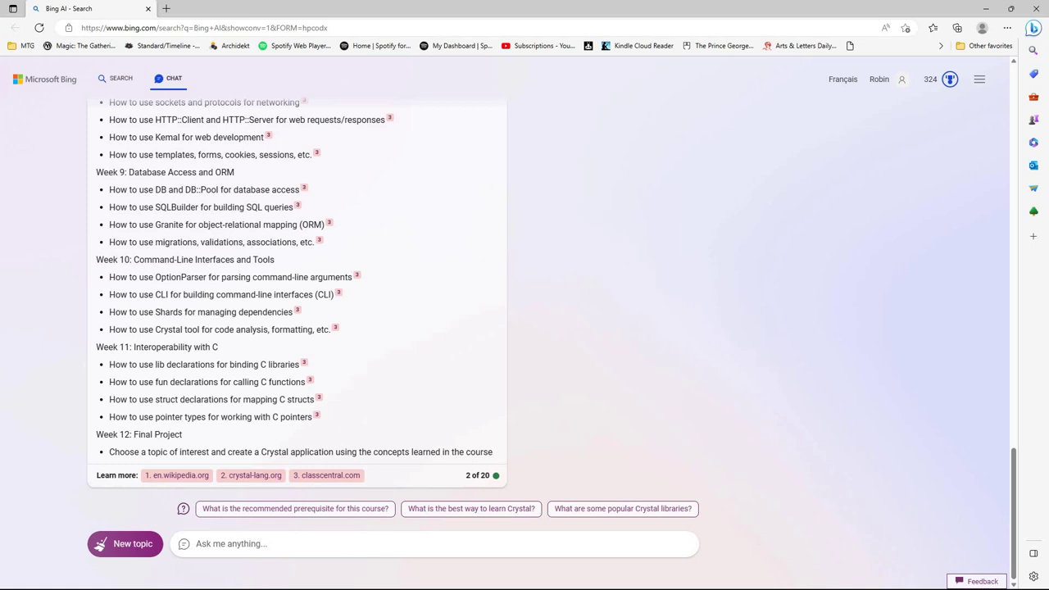
click(558, 545)
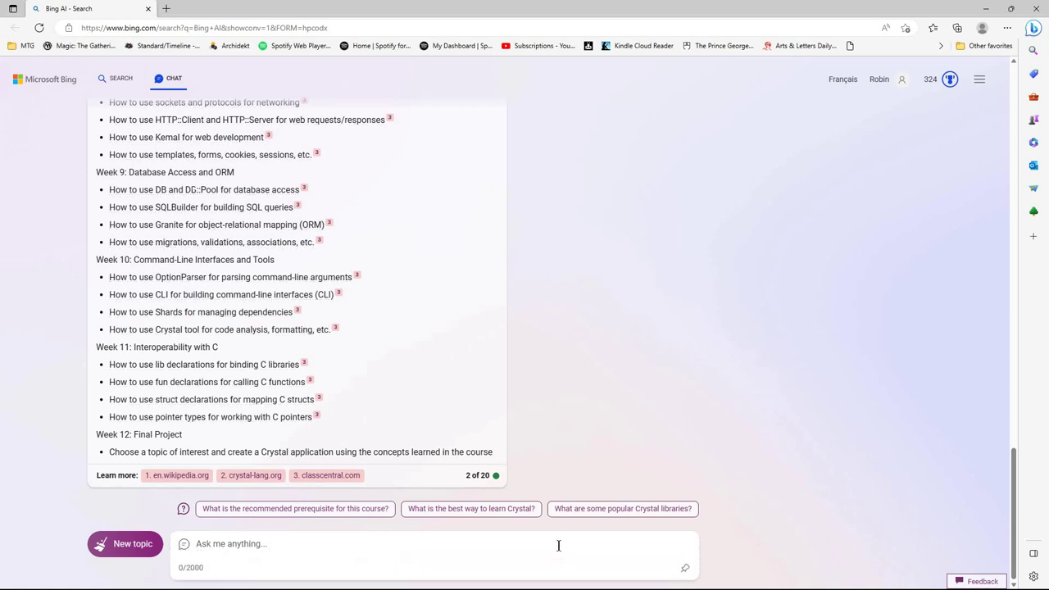
click(733, 576)
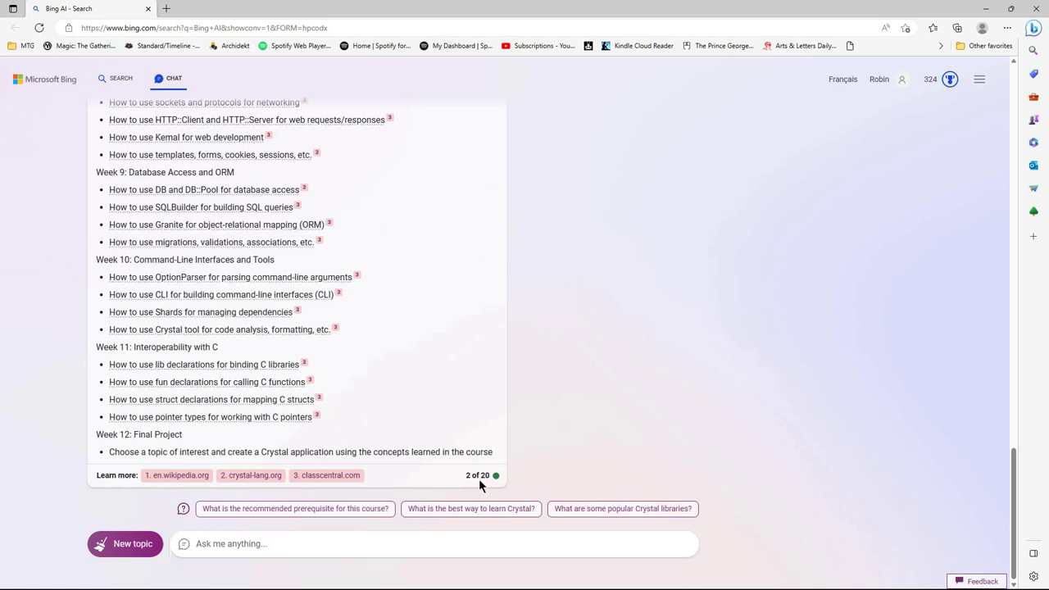
click(260, 539)
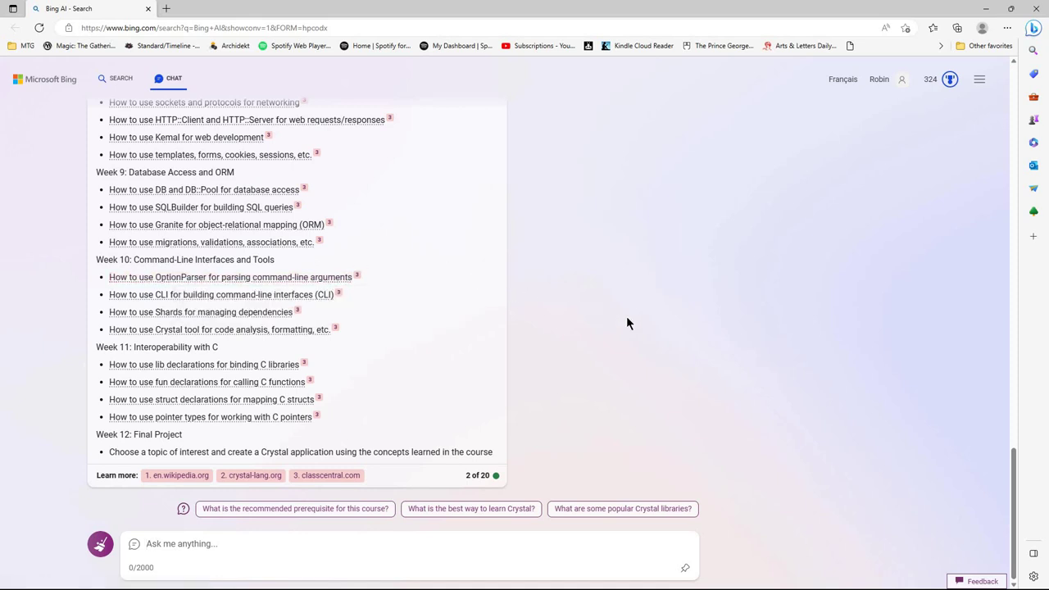
scroll(637, 336, up, 6)
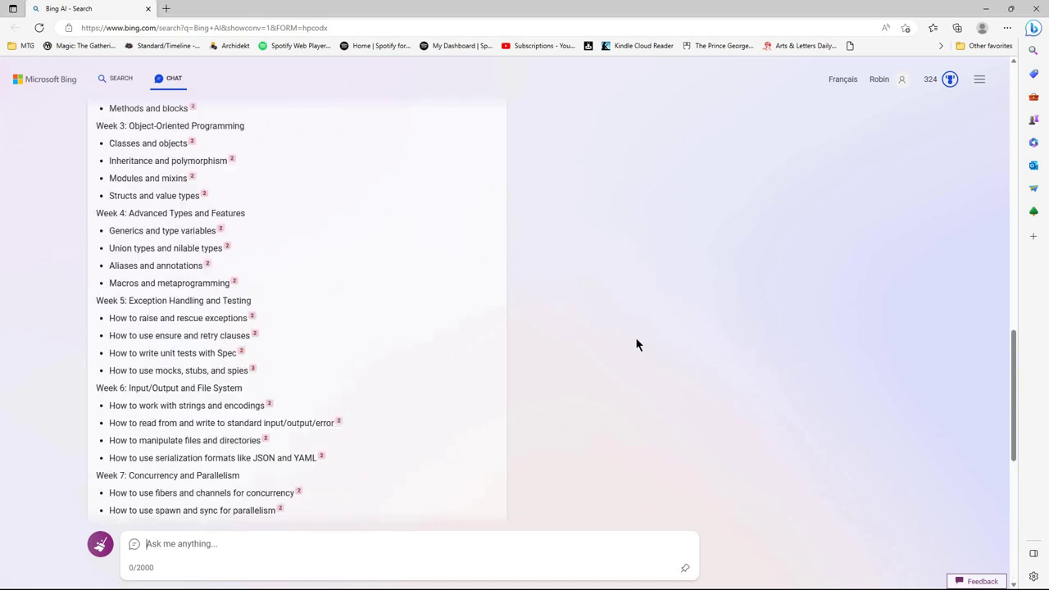
scroll(636, 338, up, 6)
scroll(636, 338, down, 2)
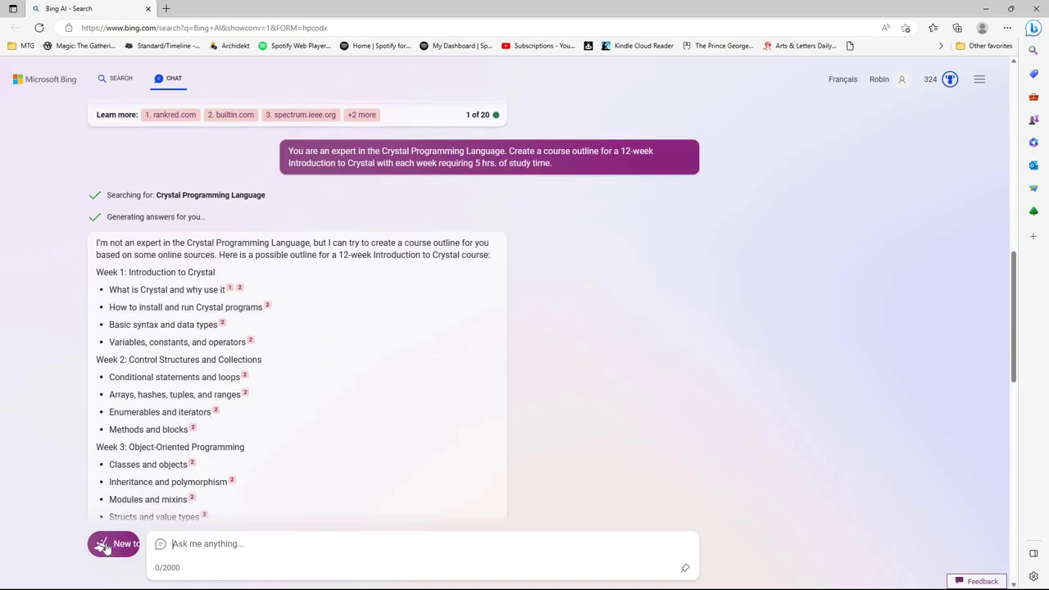
mouse_move(346, 302)
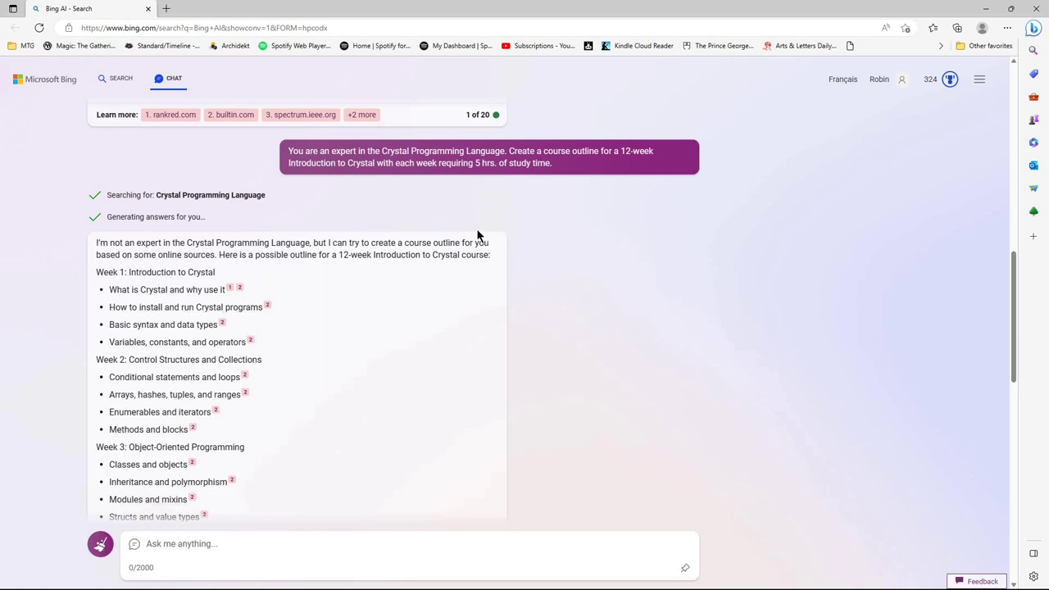
scroll(659, 229, up, 3)
scroll(586, 268, down, 3)
scroll(689, 311, down, 2)
scroll(401, 255, up, 1)
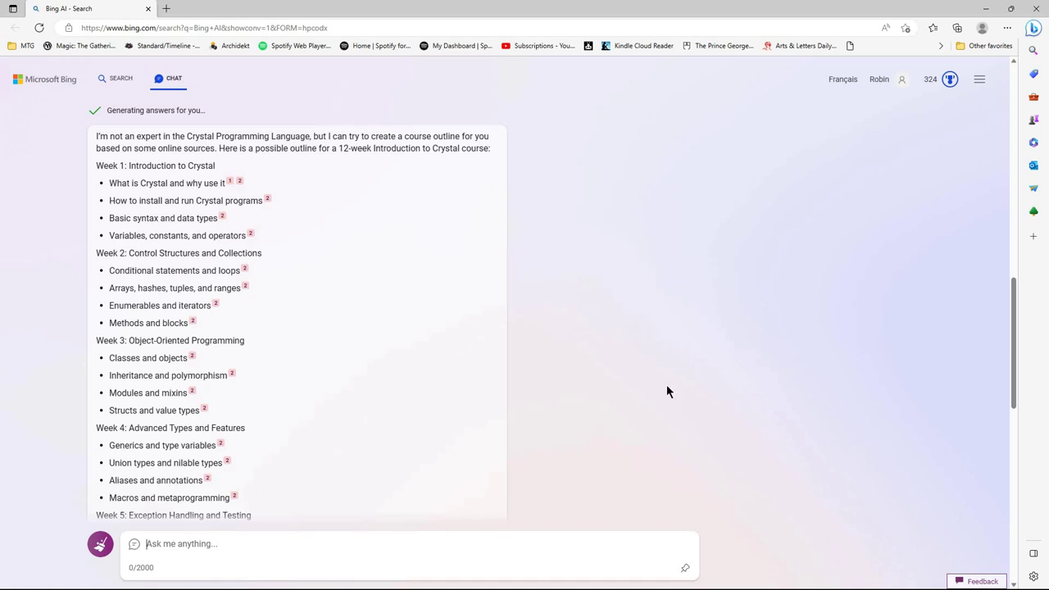
scroll(675, 381, down, 5)
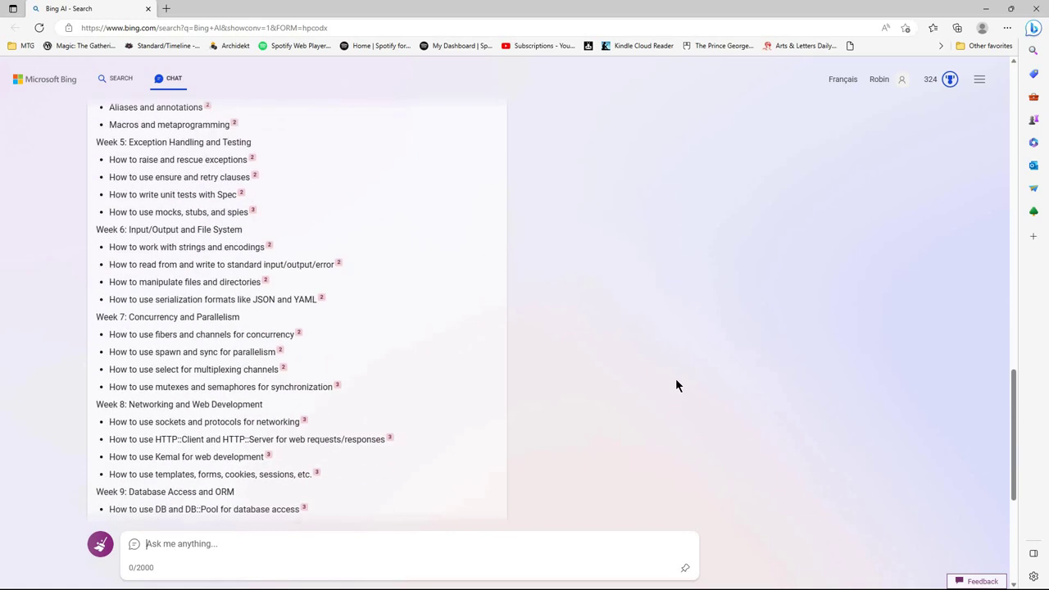
scroll(677, 382, up, 8)
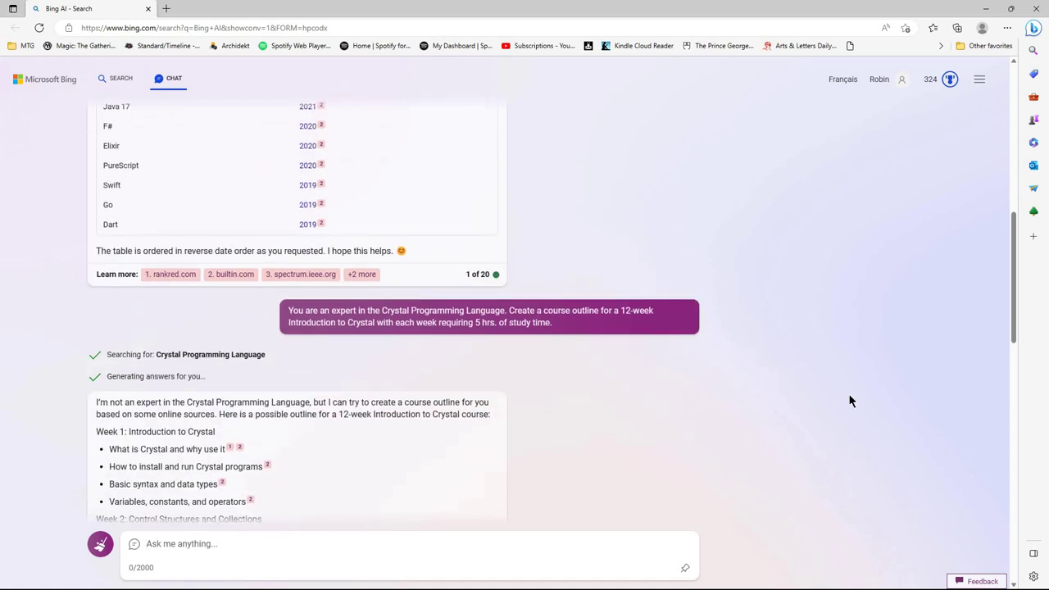
scroll(850, 401, down, 1)
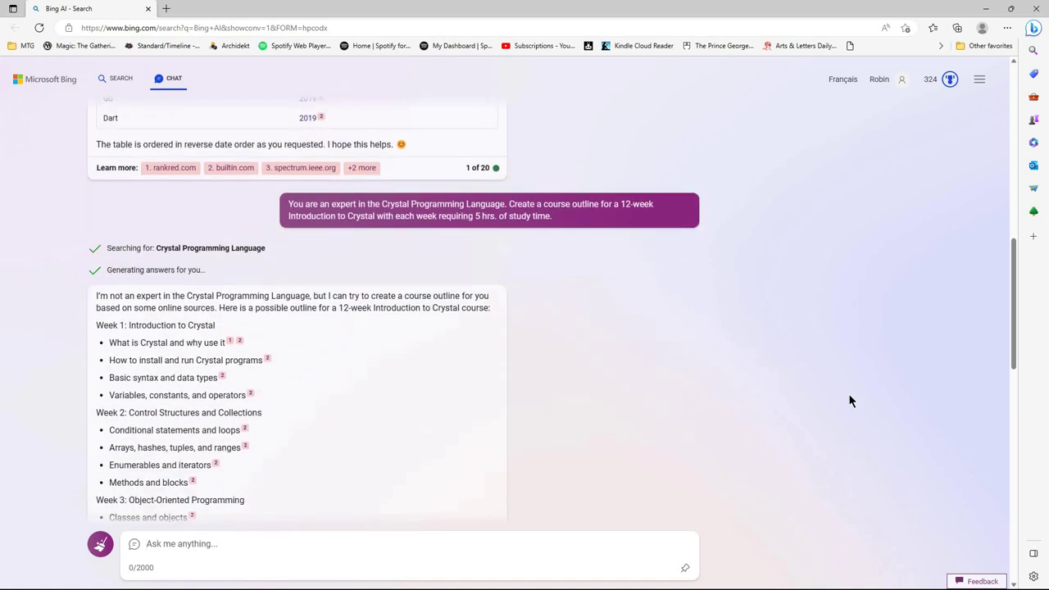
scroll(850, 401, down, 1)
scroll(848, 400, down, 7)
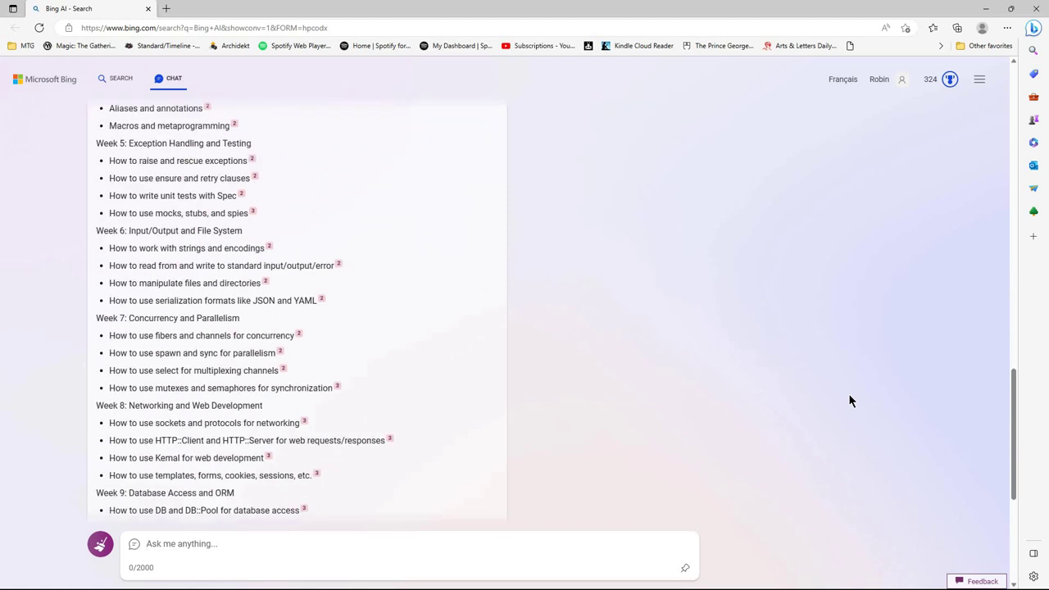
scroll(551, 519, up, 1)
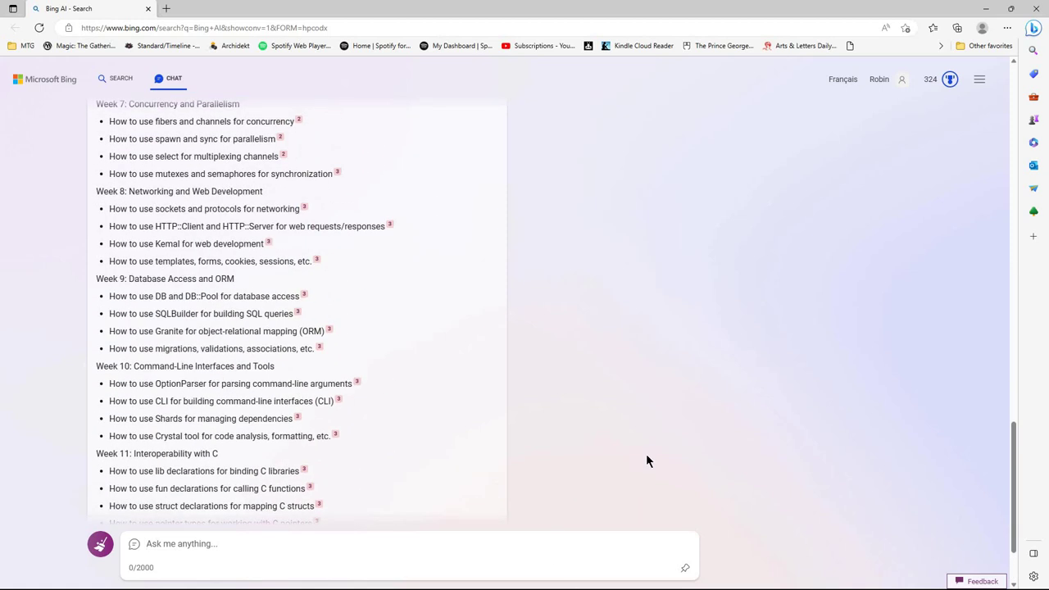
scroll(640, 468, down, 1)
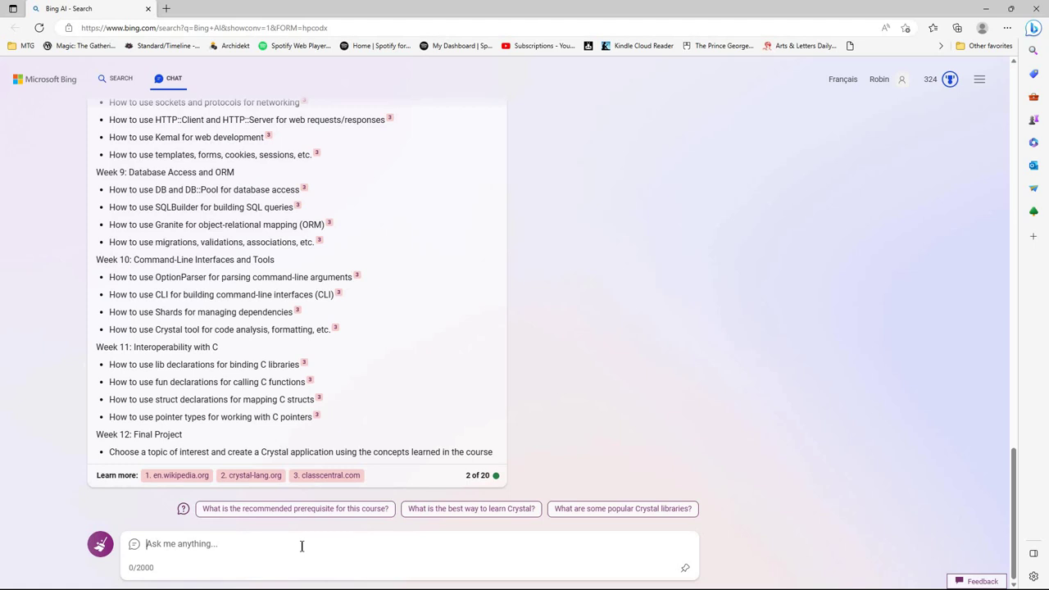
right_click(301, 545)
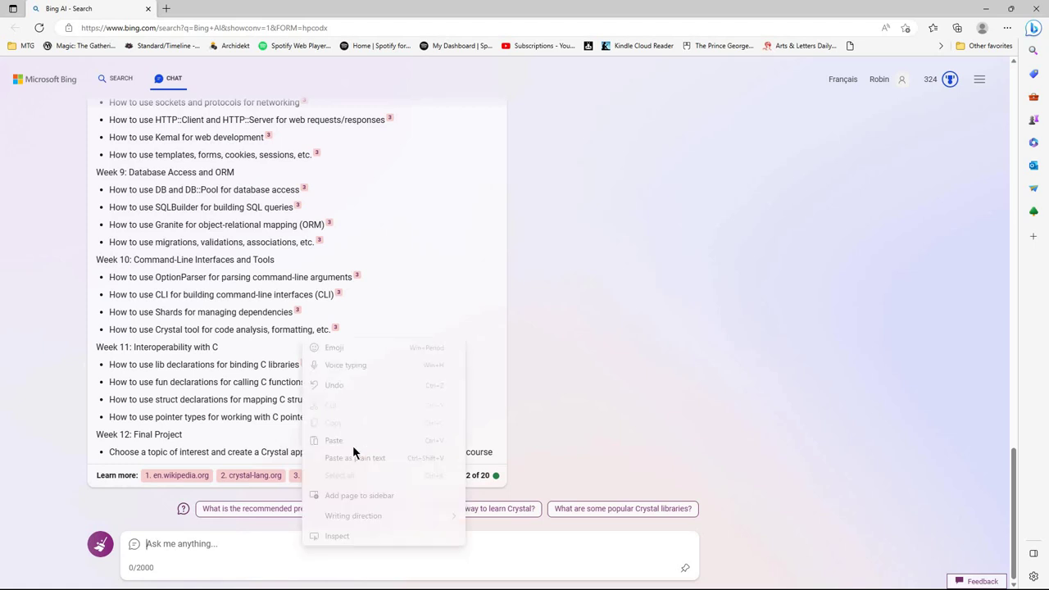
click(352, 441)
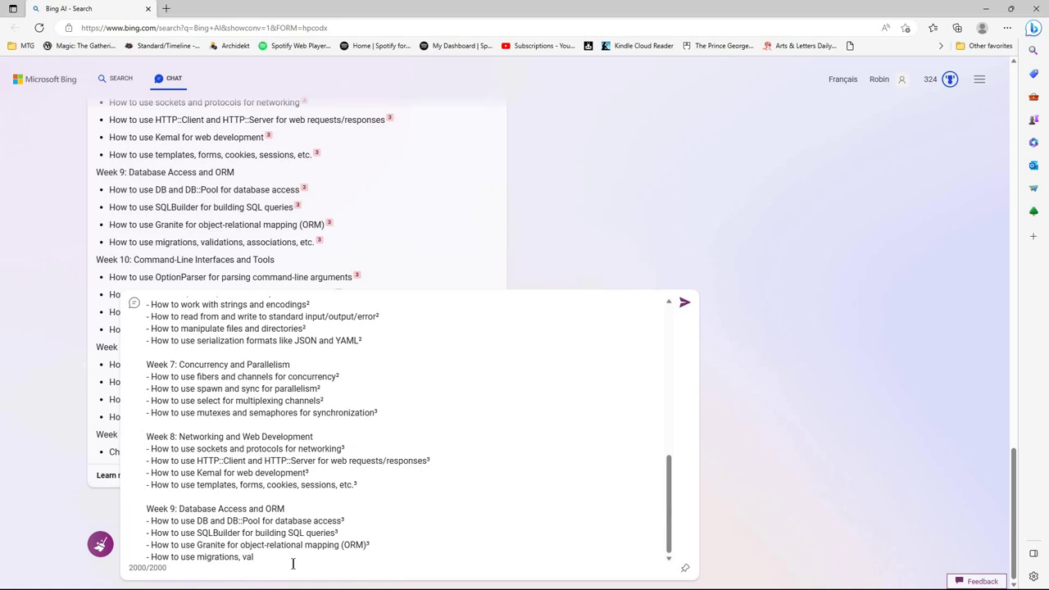
key(ctrl+a)
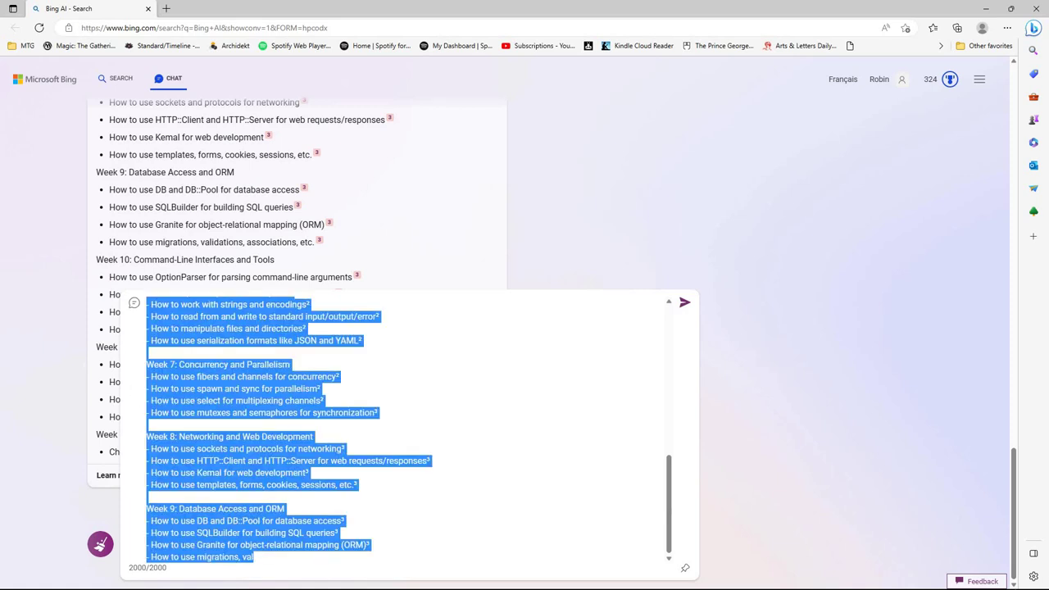
key(Right)
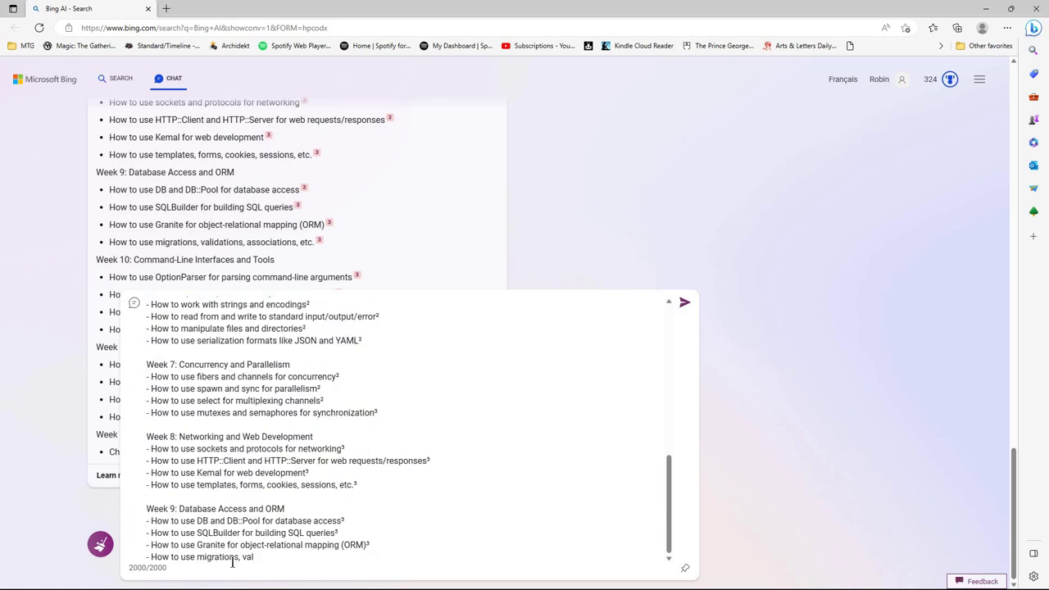
drag(221, 545, 124, 293)
key(BackSpace)
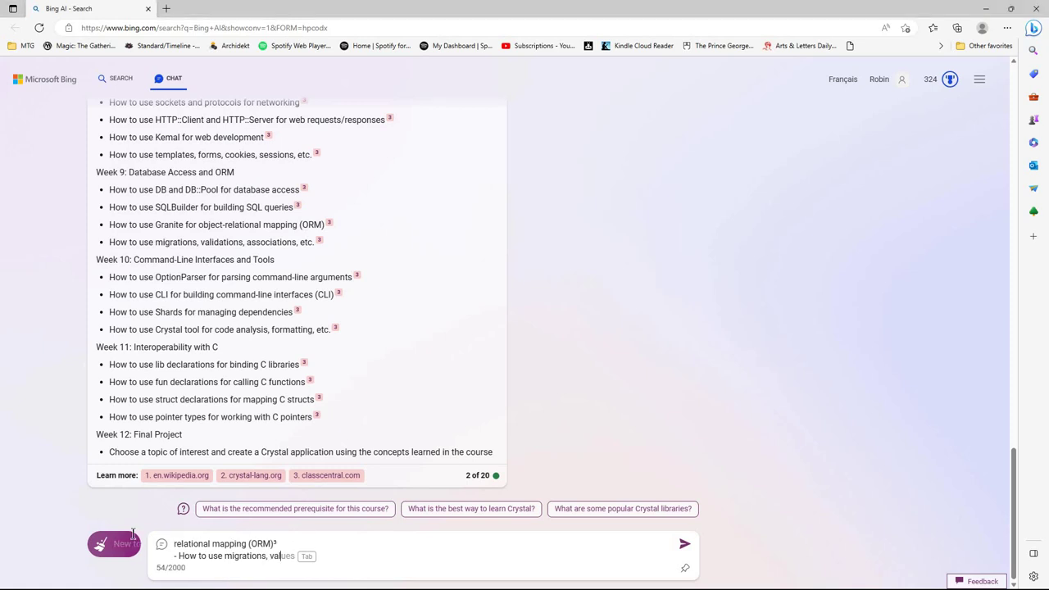
drag(358, 555, 226, 534)
key(BackSpace)
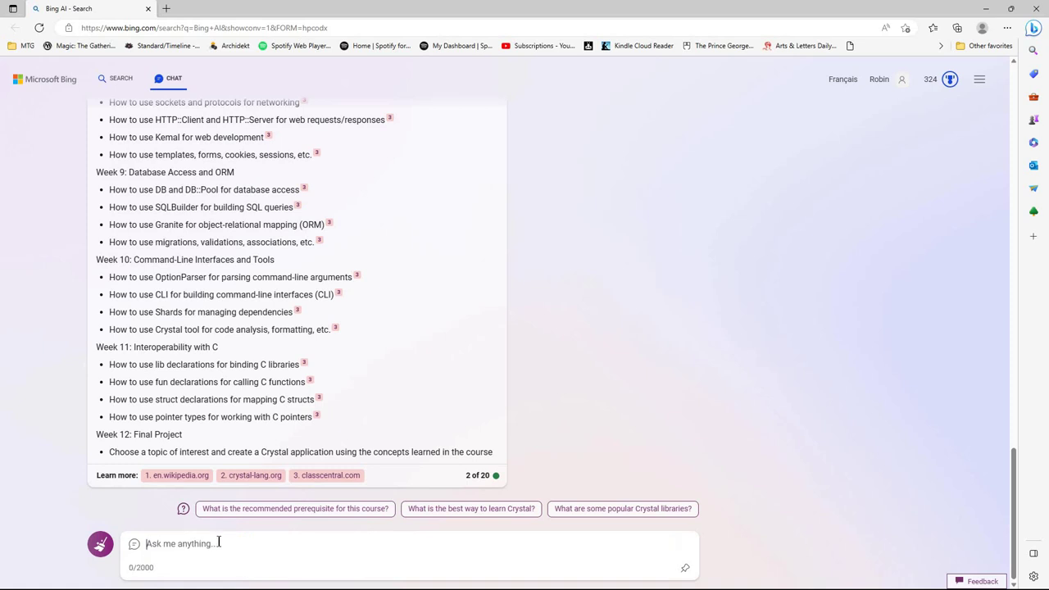
Paste the week 1 Crystal lesson plan question and send it to Bing
right_click(200, 551)
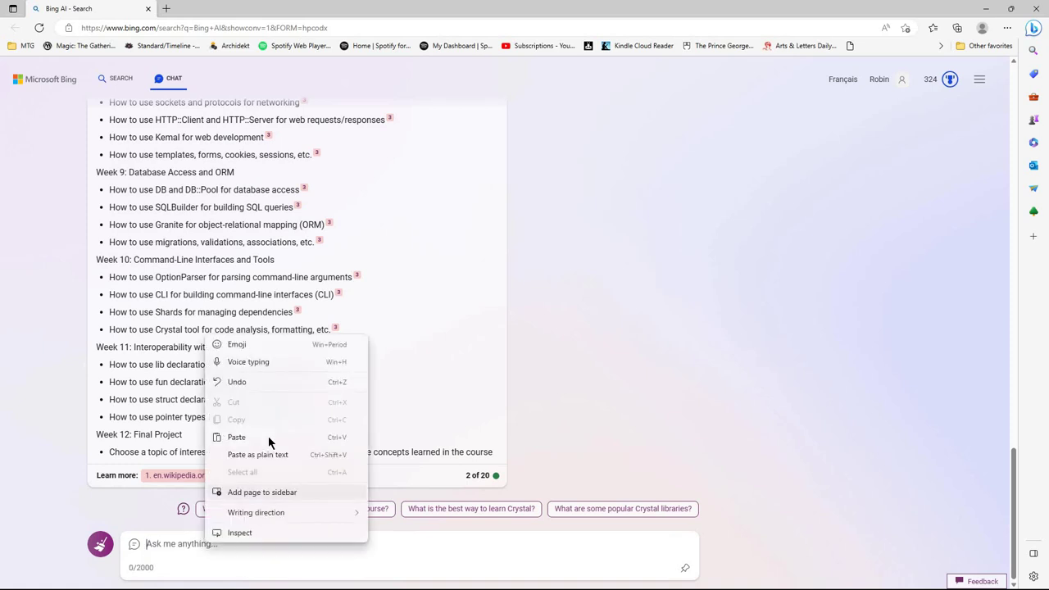
click(271, 439)
click(684, 544)
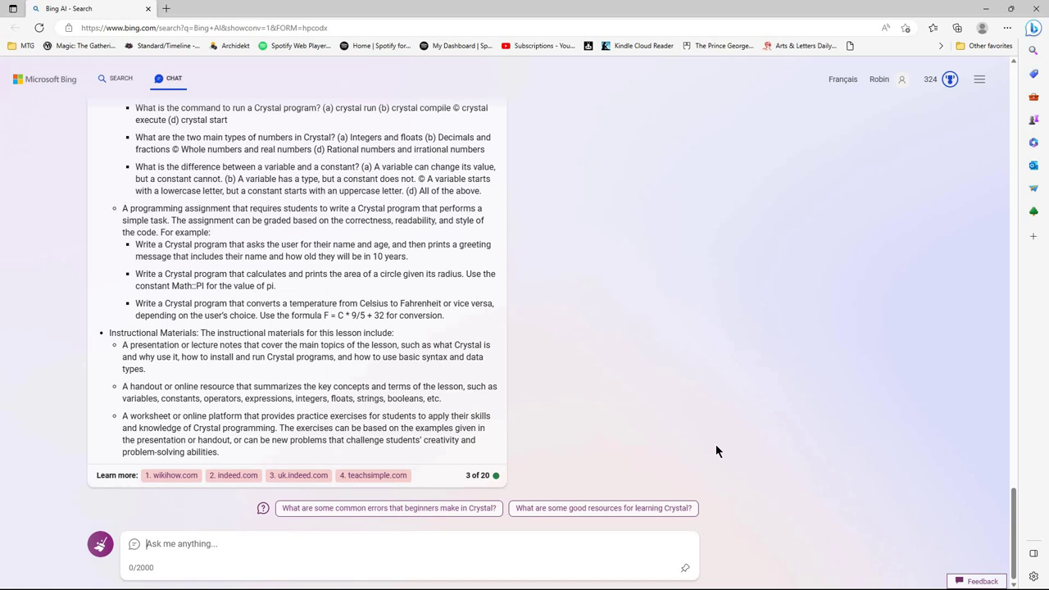
scroll(716, 445, up, 10)
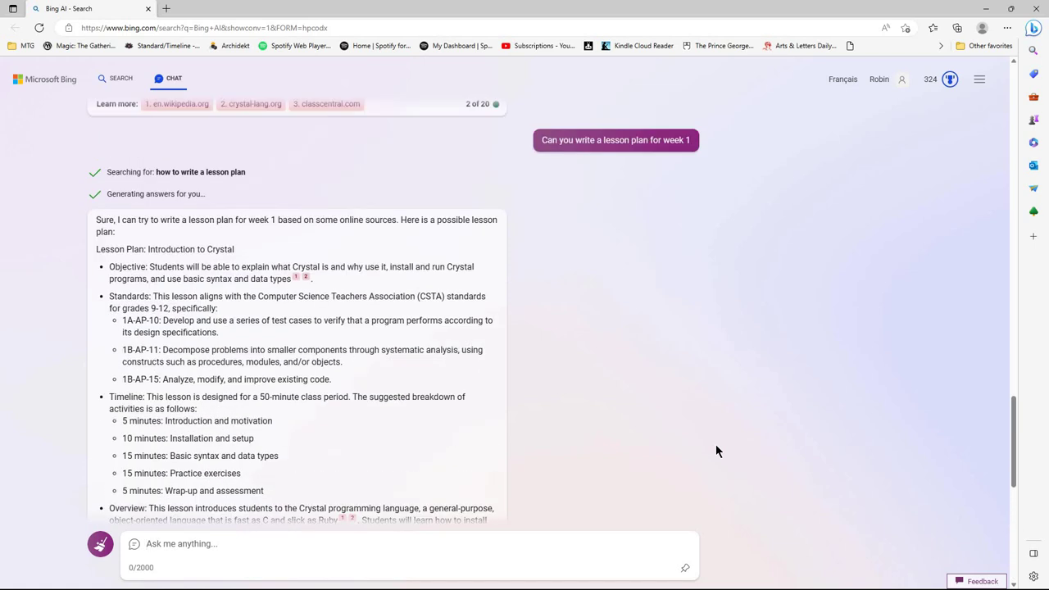
scroll(716, 444, up, 13)
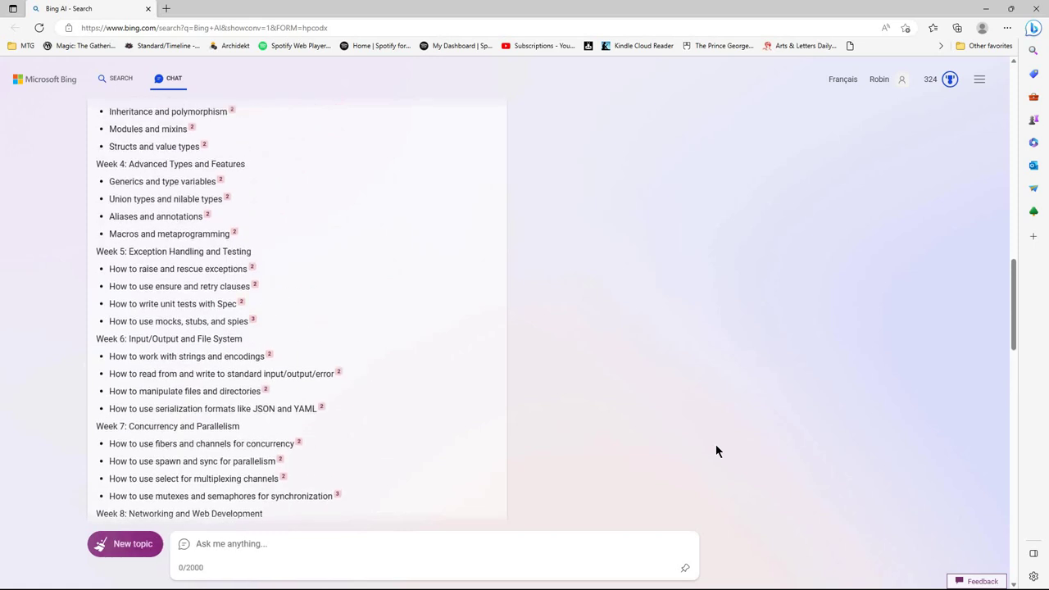
scroll(716, 445, up, 5)
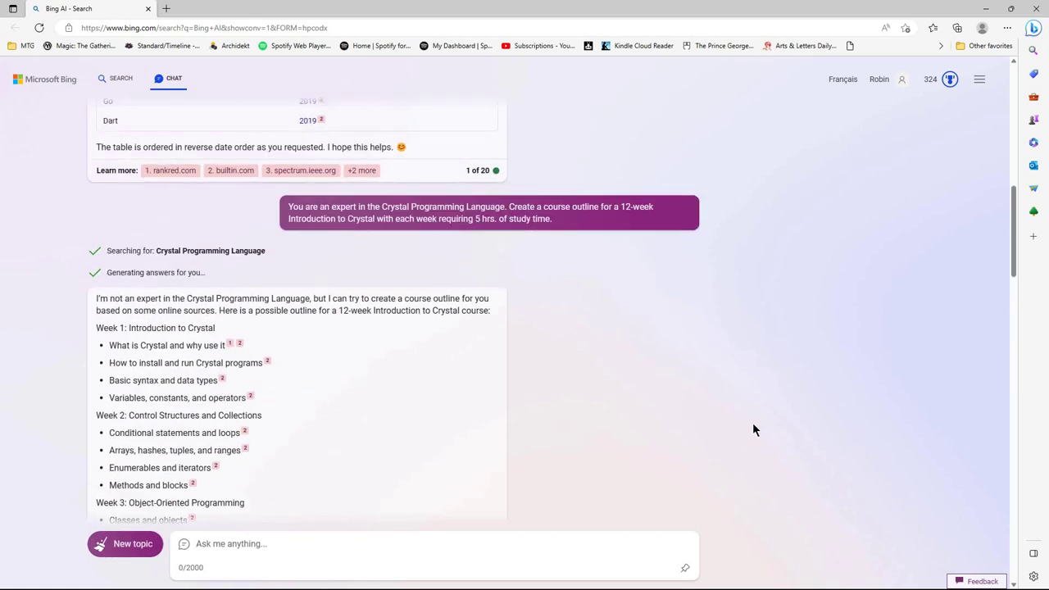
scroll(750, 422, down, 2)
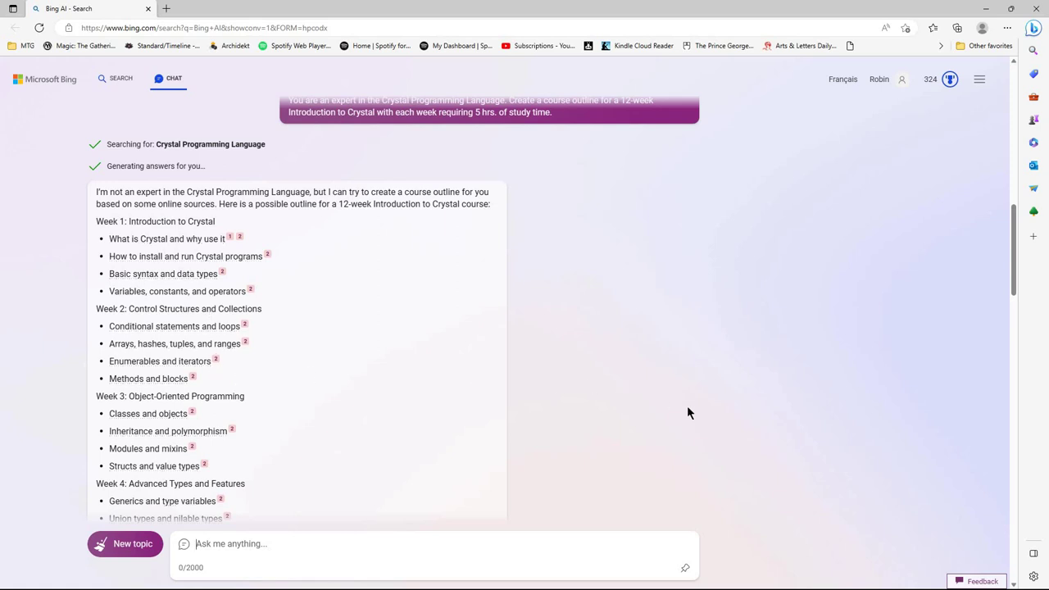
scroll(714, 422, down, 15)
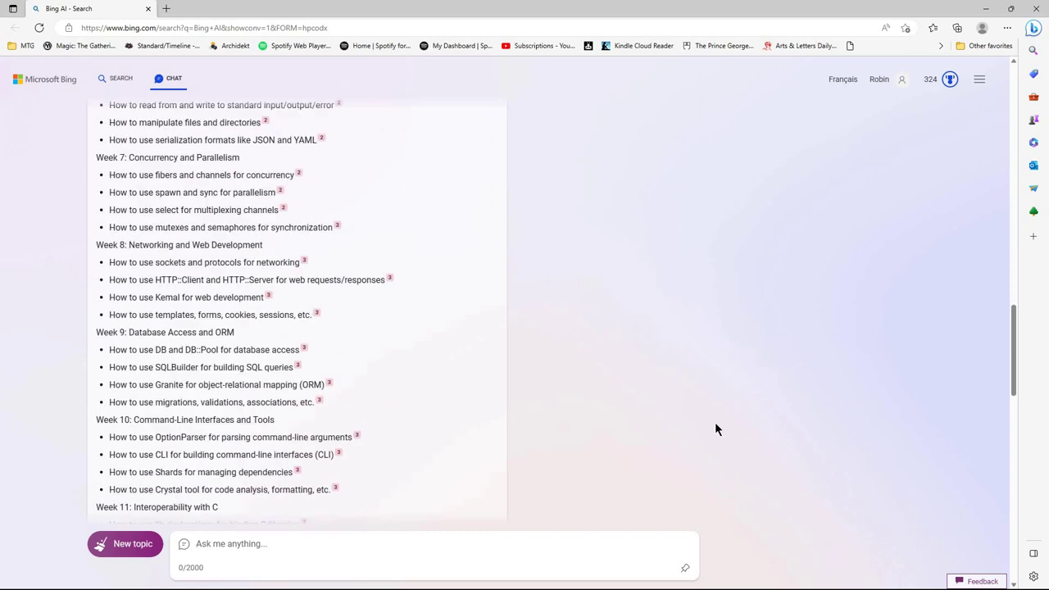
scroll(715, 422, down, 3)
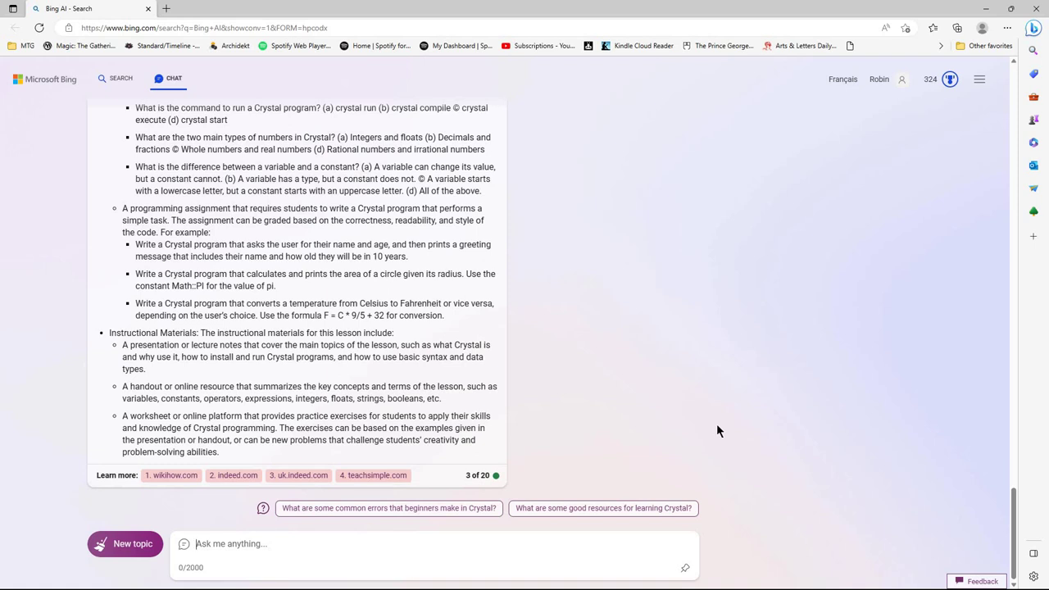
scroll(716, 425, up, 3)
scroll(717, 426, up, 4)
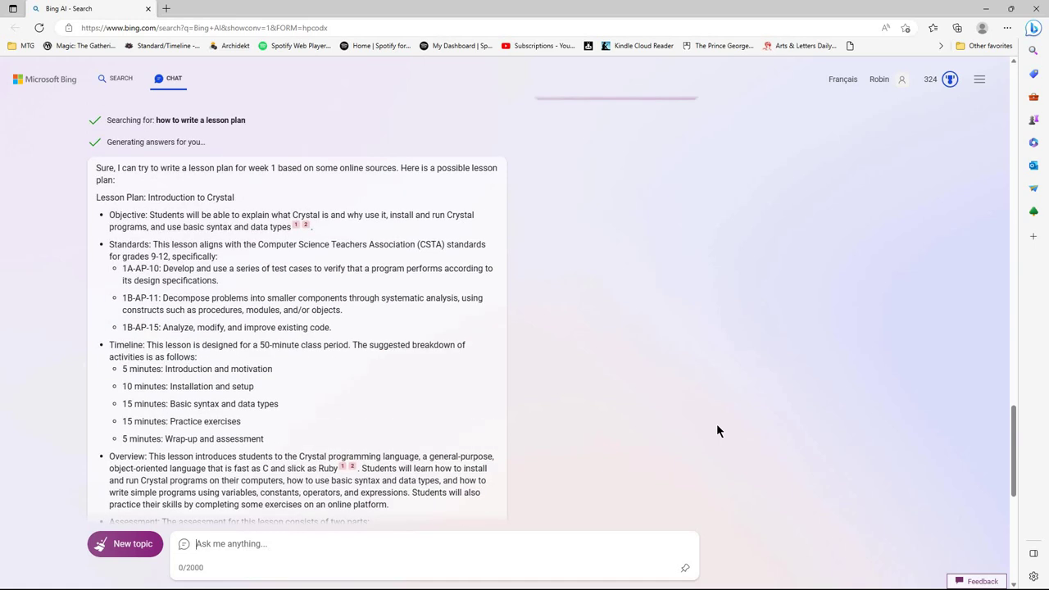
scroll(717, 425, down, 4)
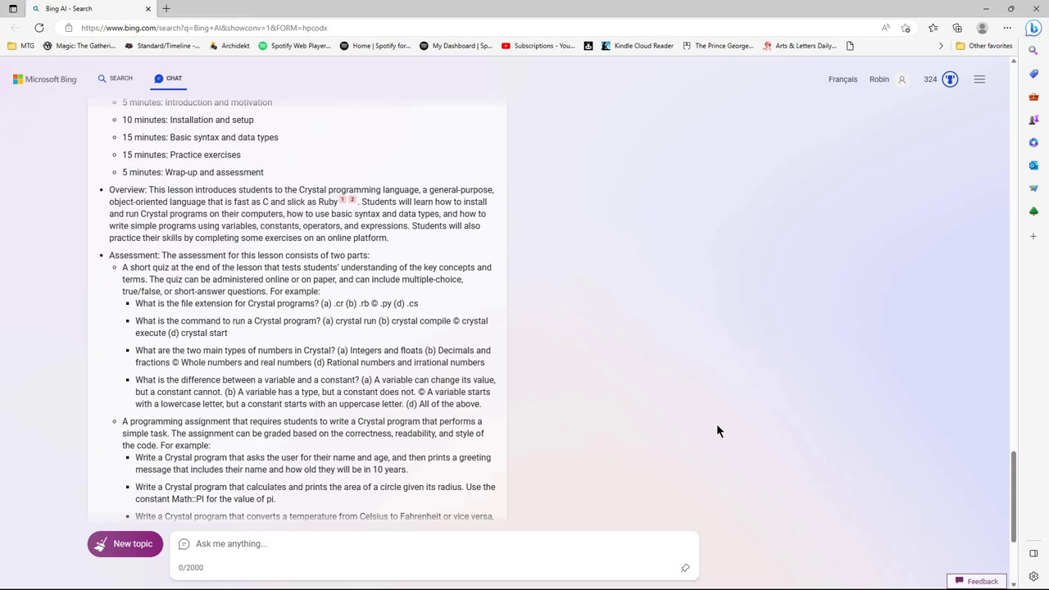
scroll(717, 423, down, 3)
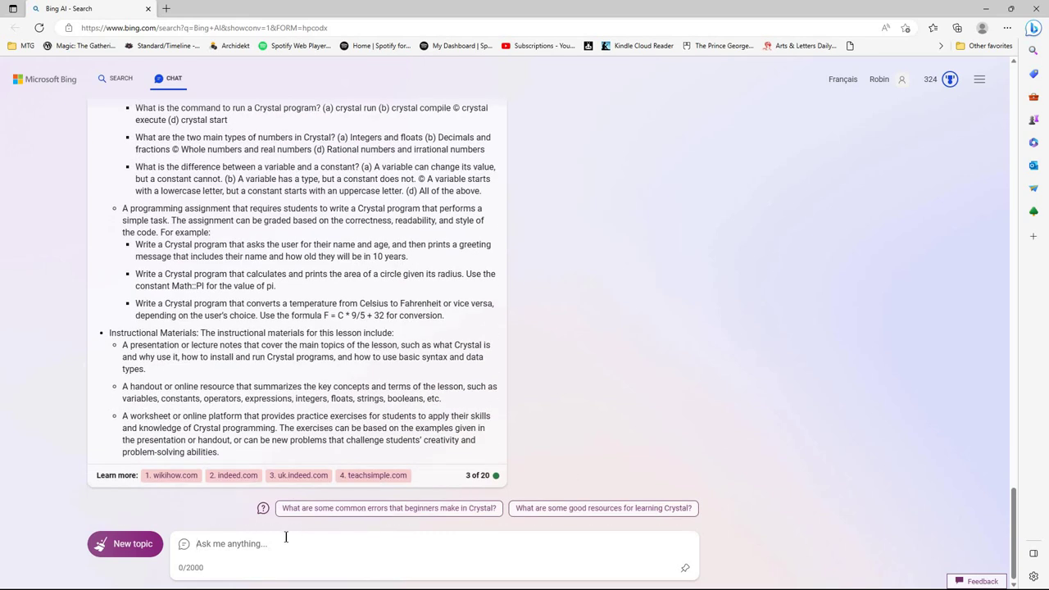
scroll(275, 543, up, 2)
Paste the lesson plan request, change week 1 to week 2, and send it
right_click(280, 543)
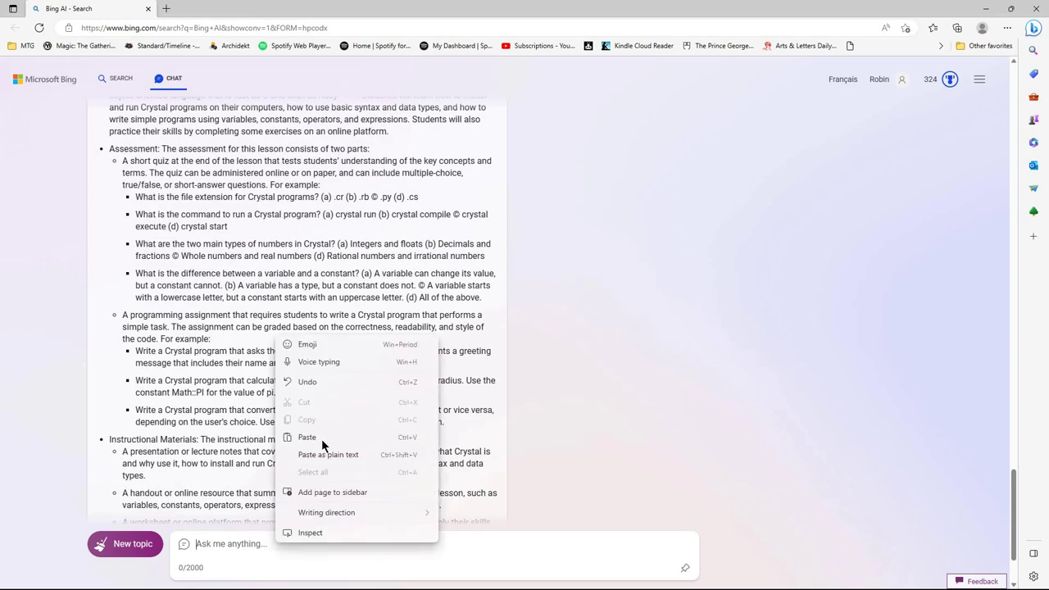
click(321, 439)
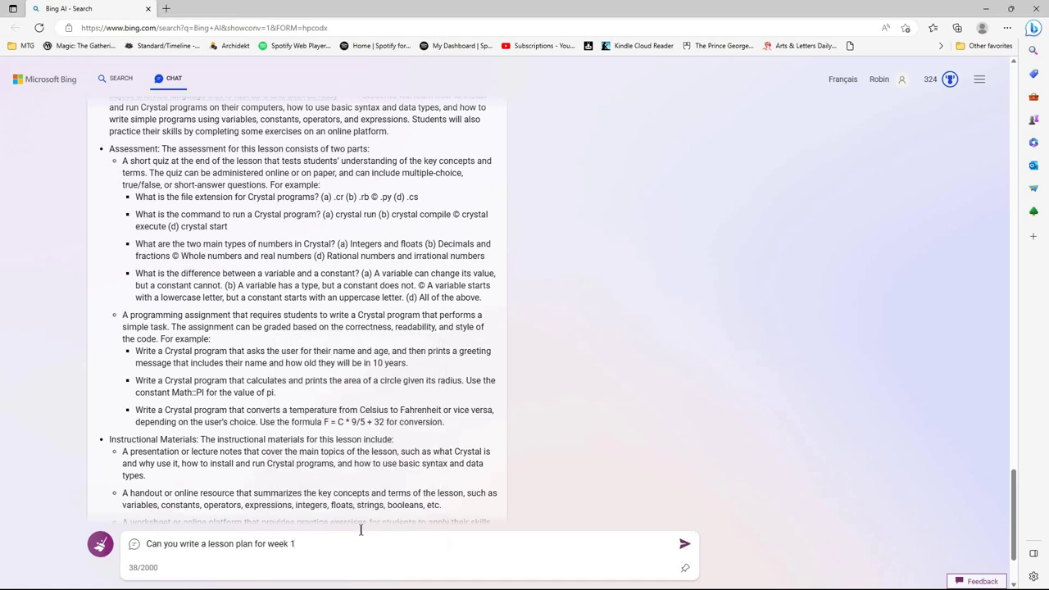
key(BackSpace)
text(2)
key(Return)
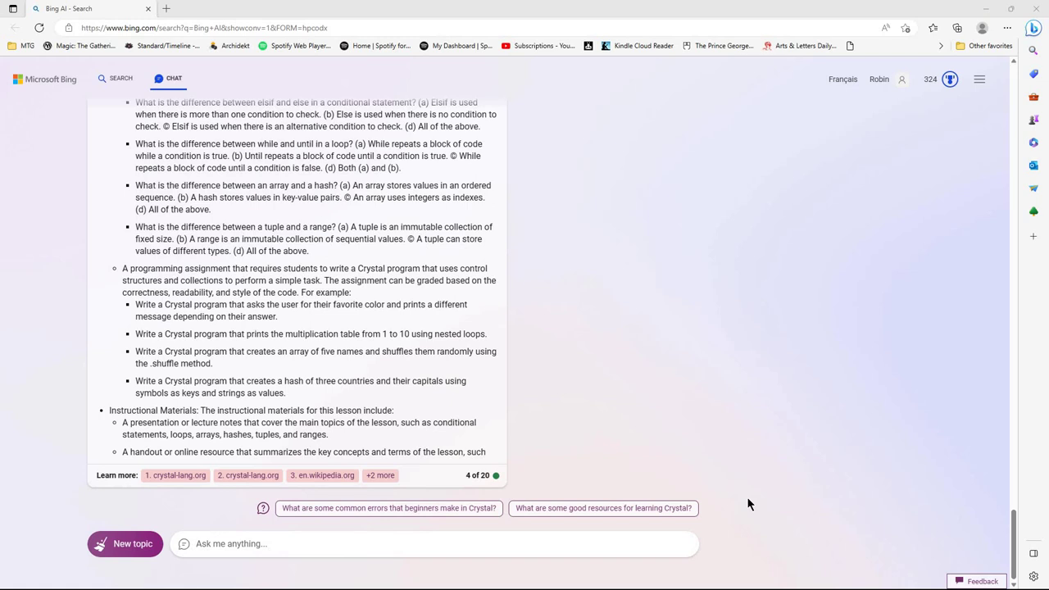
Send 'Continue' so Bing finishes the week 2 lesson plan
click(339, 549)
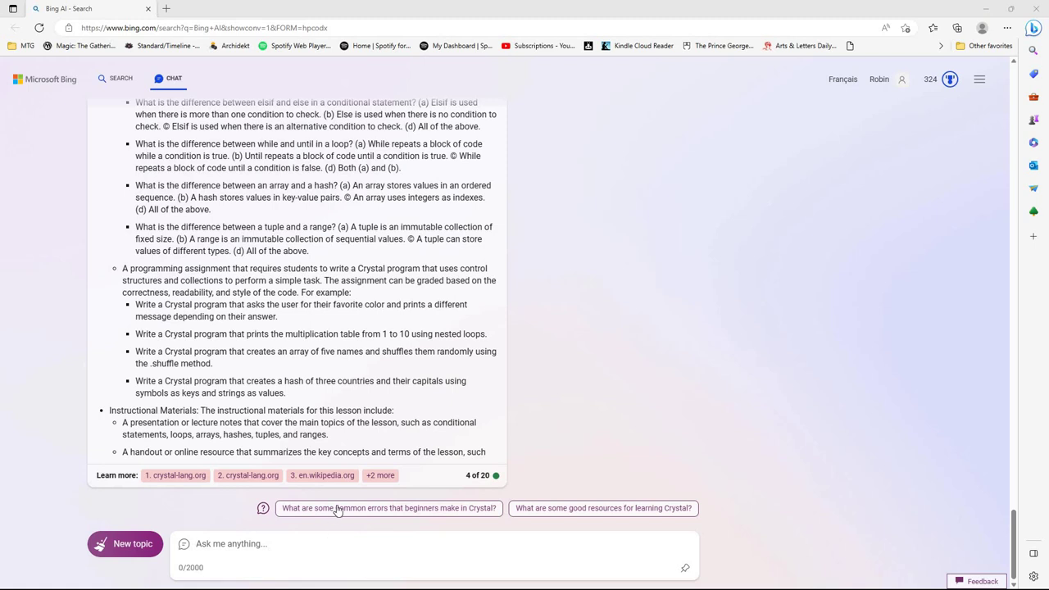
click(472, 457)
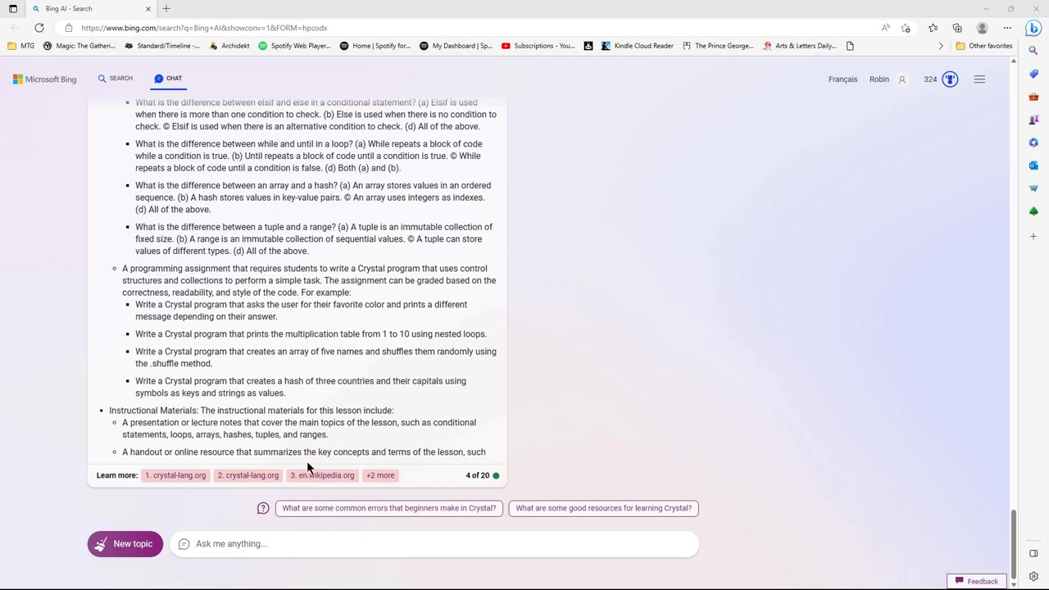
click(350, 542)
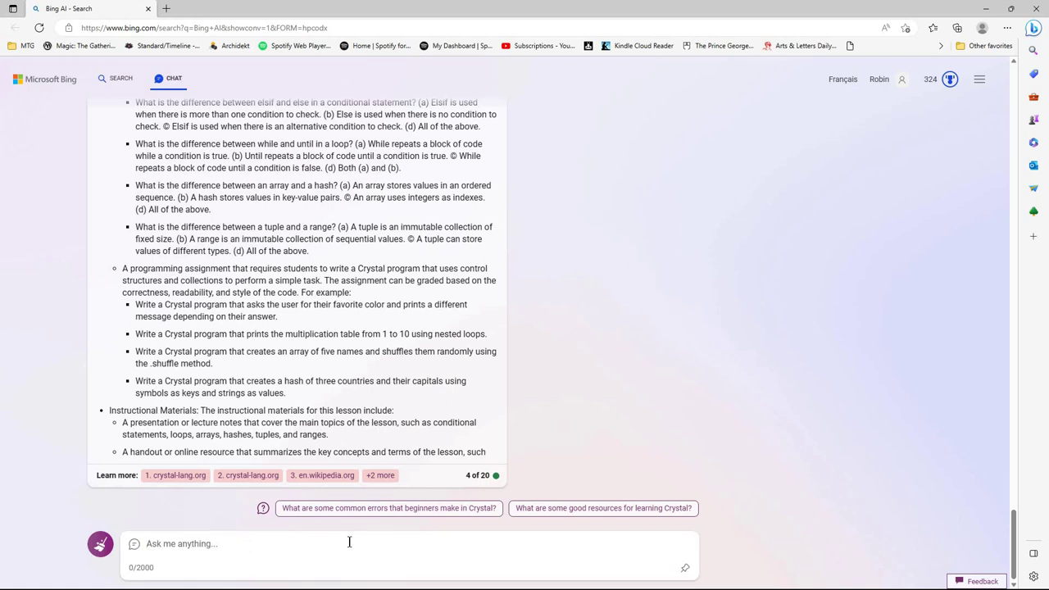
text(Continue)
key(Return)
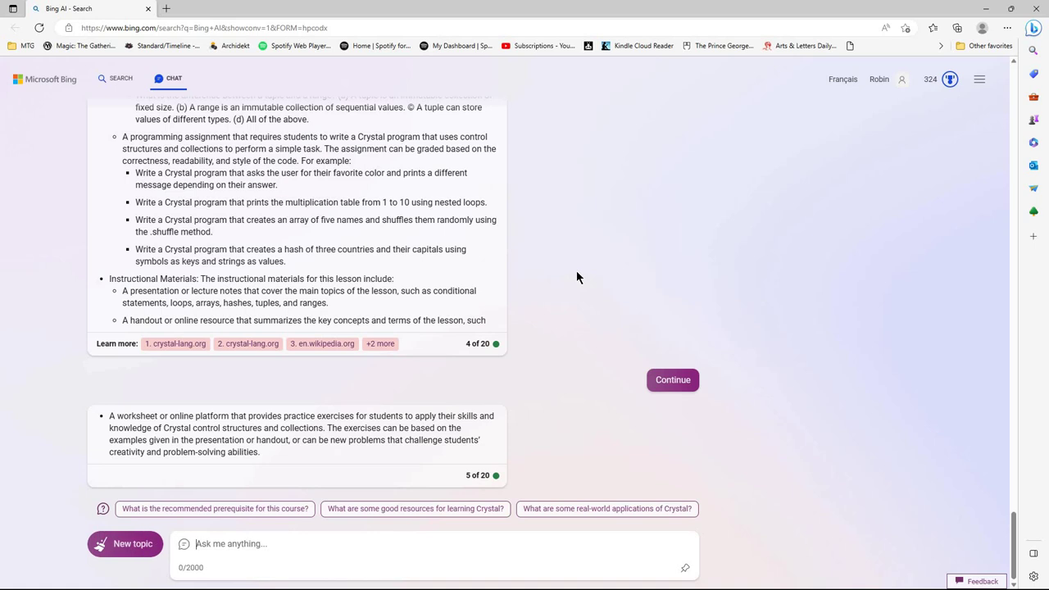
scroll(567, 297, up, 15)
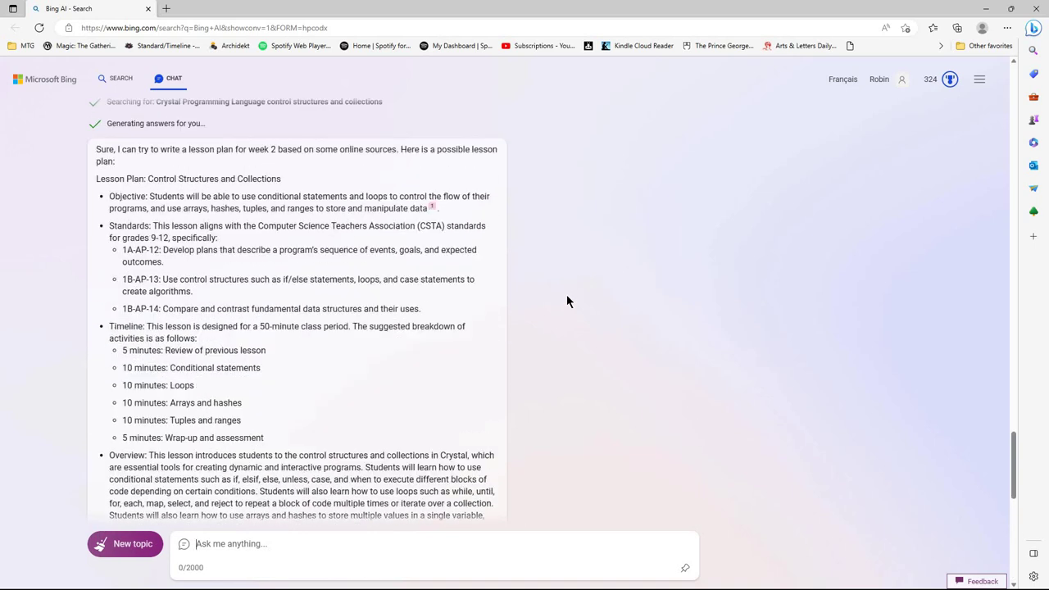
scroll(561, 303, up, 3)
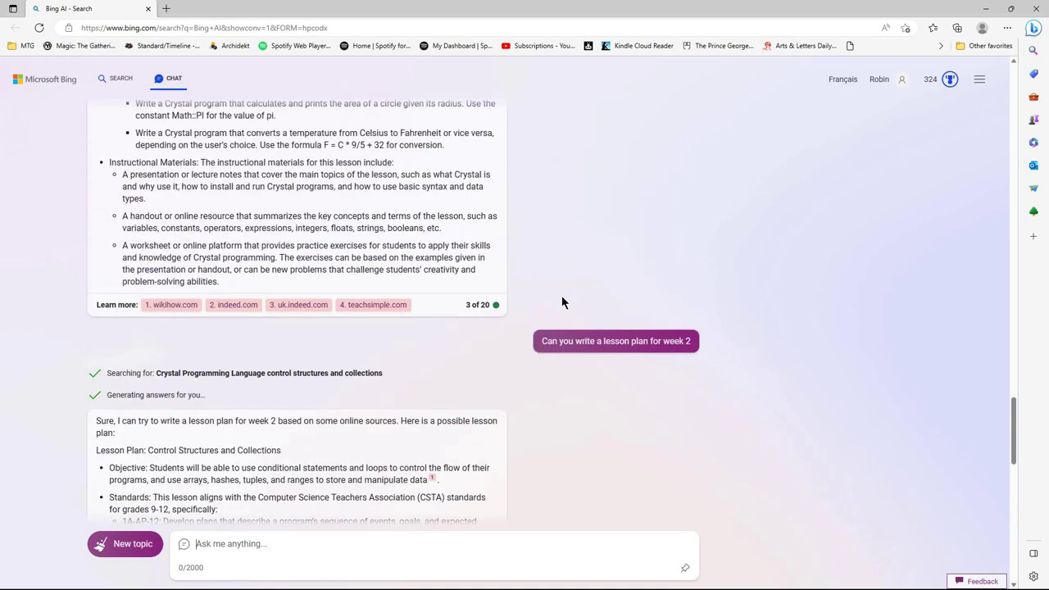
scroll(454, 272, down, 10)
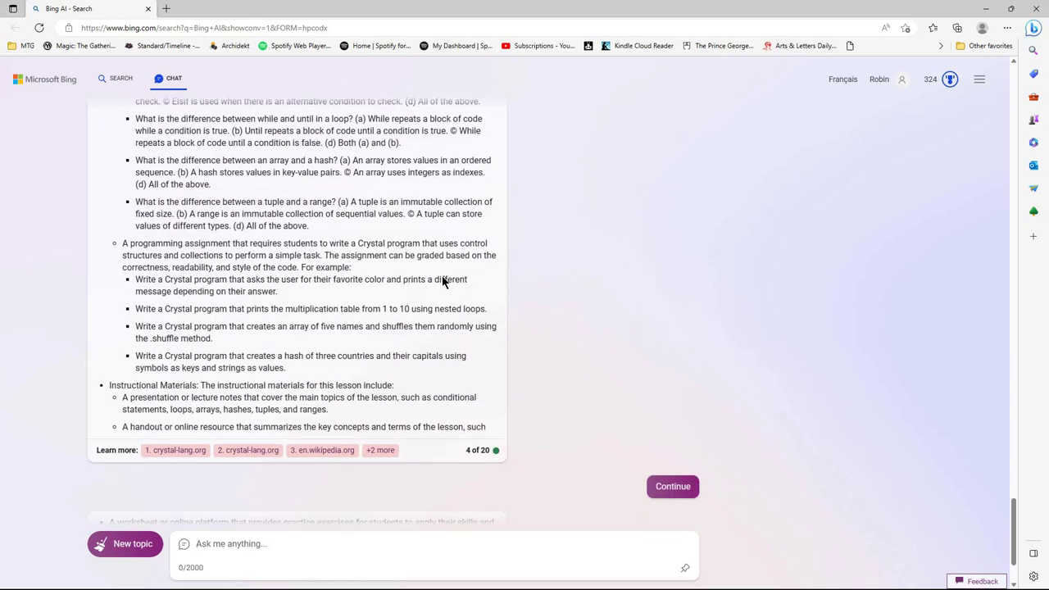
scroll(442, 283, up, 10)
scroll(492, 287, up, 1)
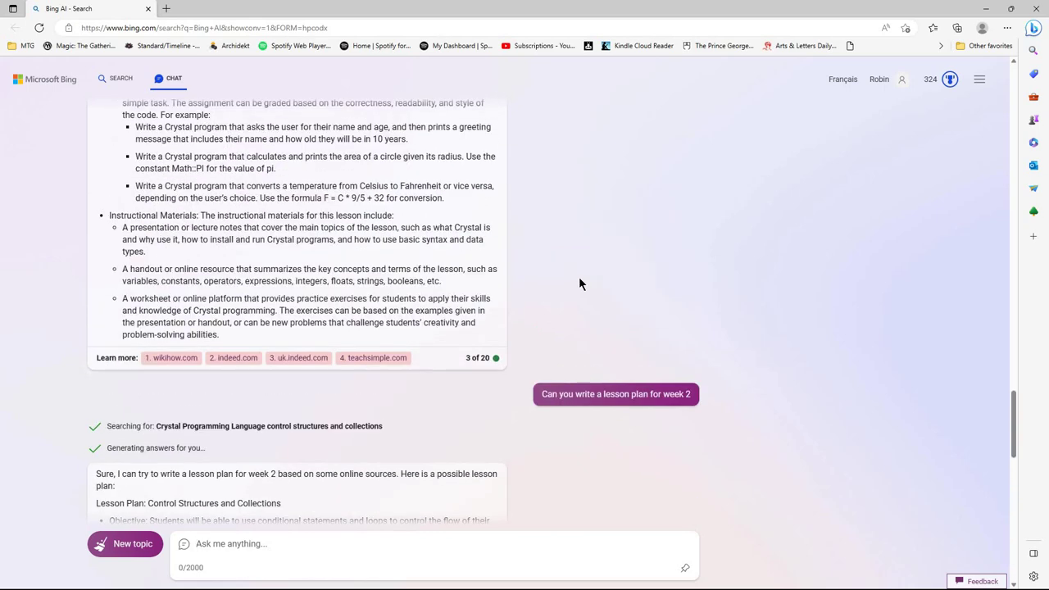
scroll(579, 284, down, 10)
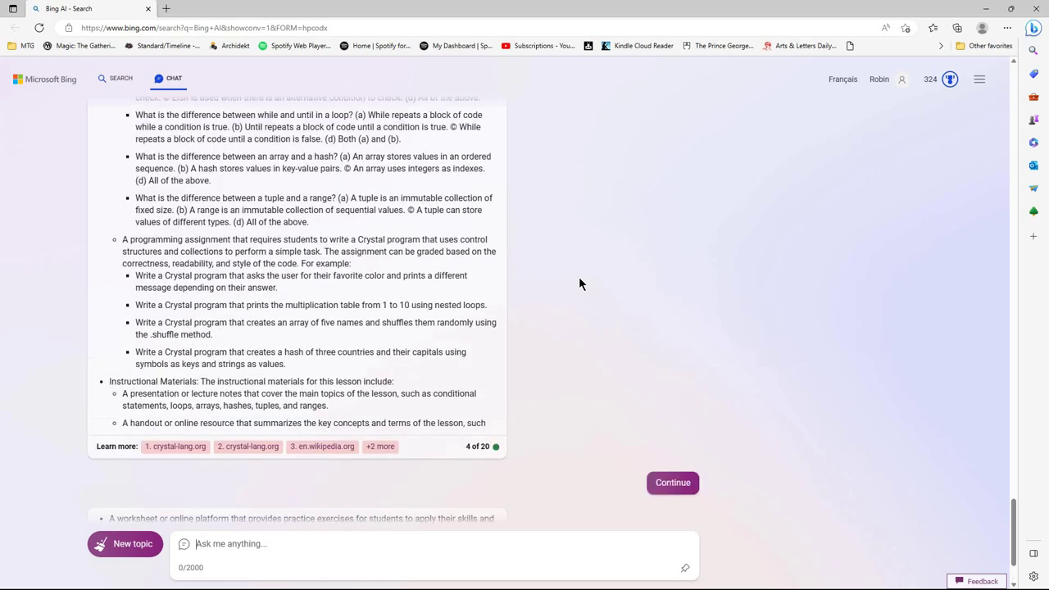
scroll(579, 276, up, 15)
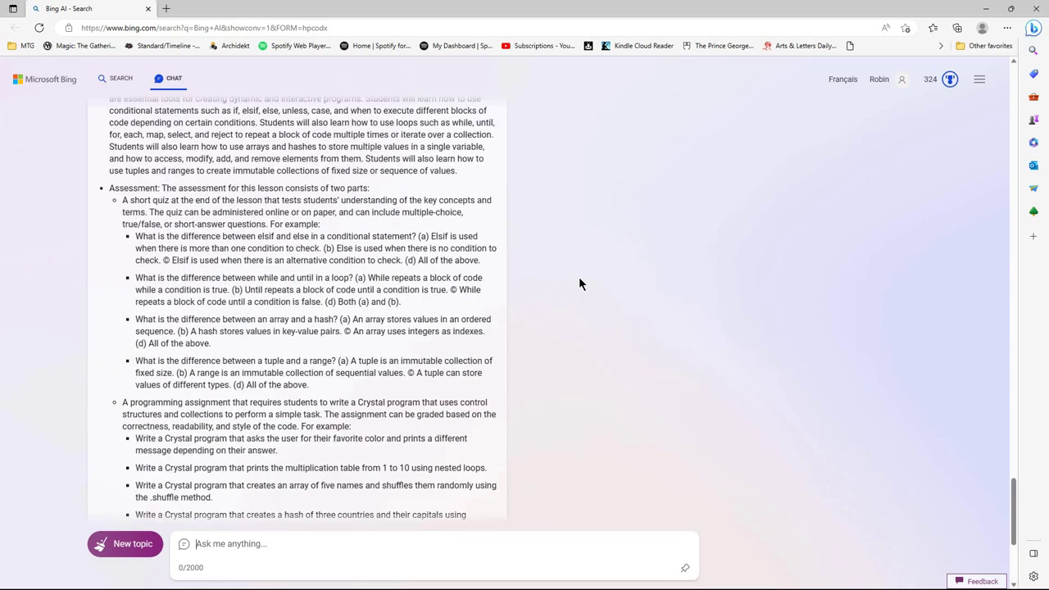
scroll(578, 276, up, 20)
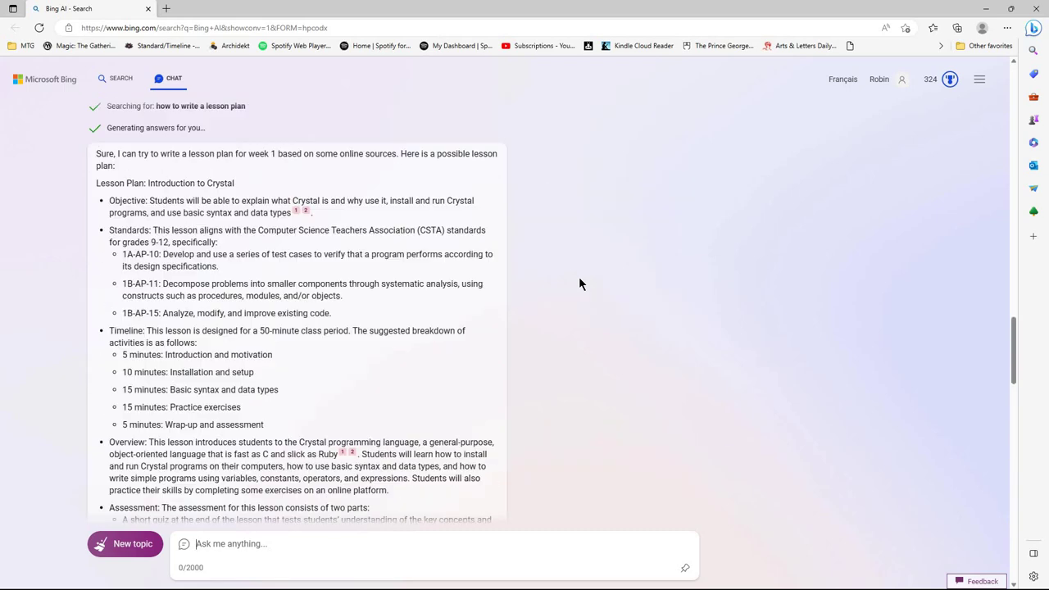
scroll(557, 288, up, 7)
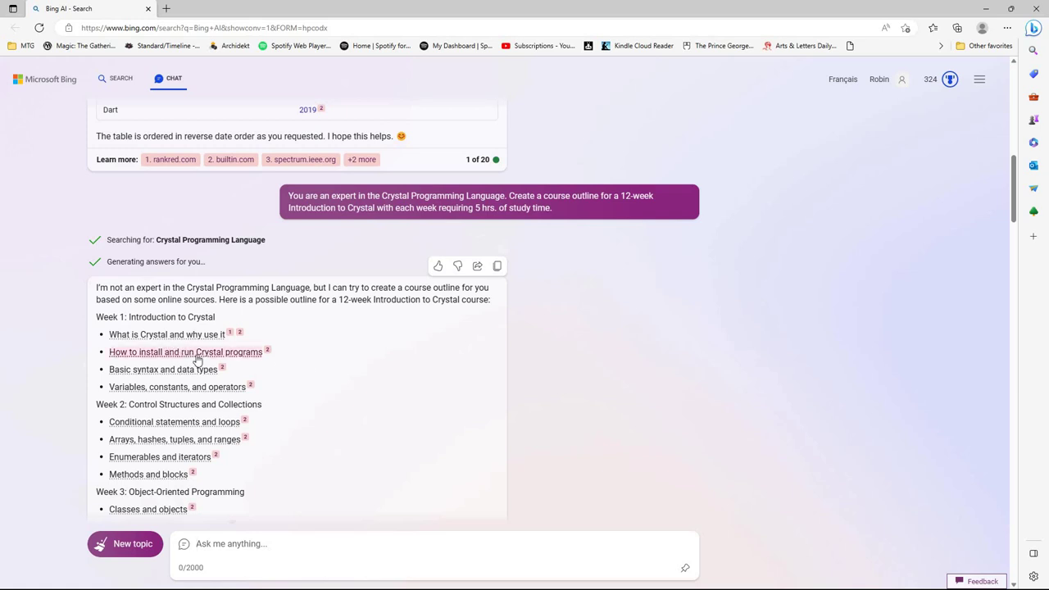
Paste the article request, edit it to ask for a 1000 word article based on Week 1, and send
right_click(237, 550)
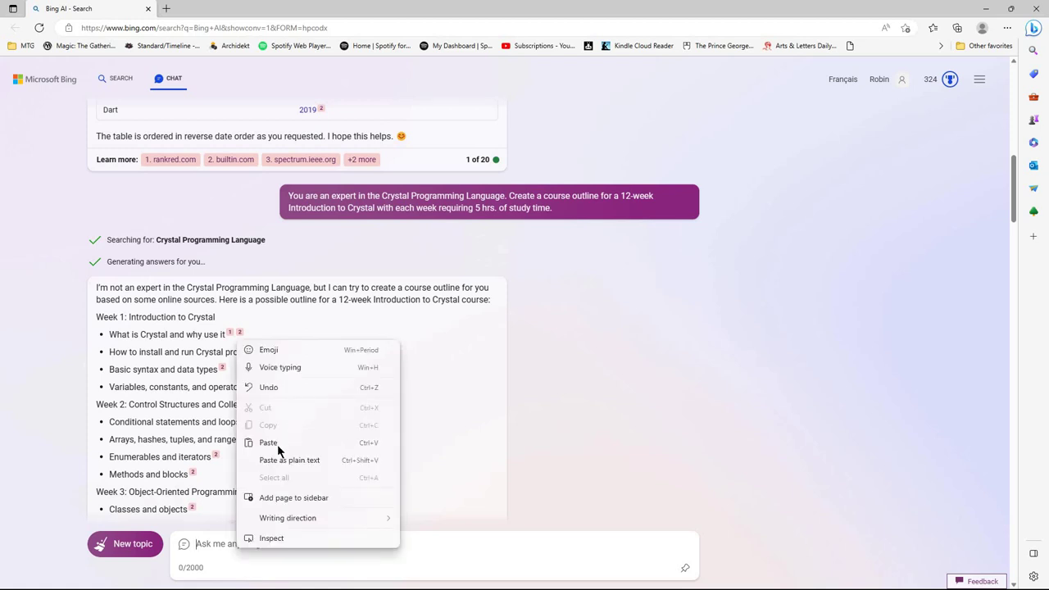
text(Can you create an article that)
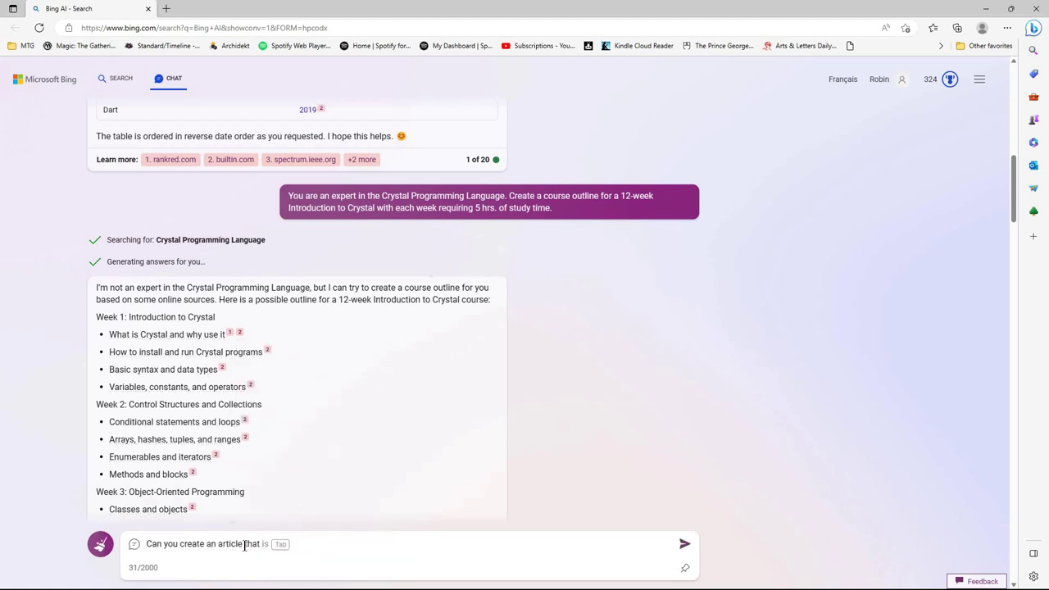
key(ctrl+shift+Left)
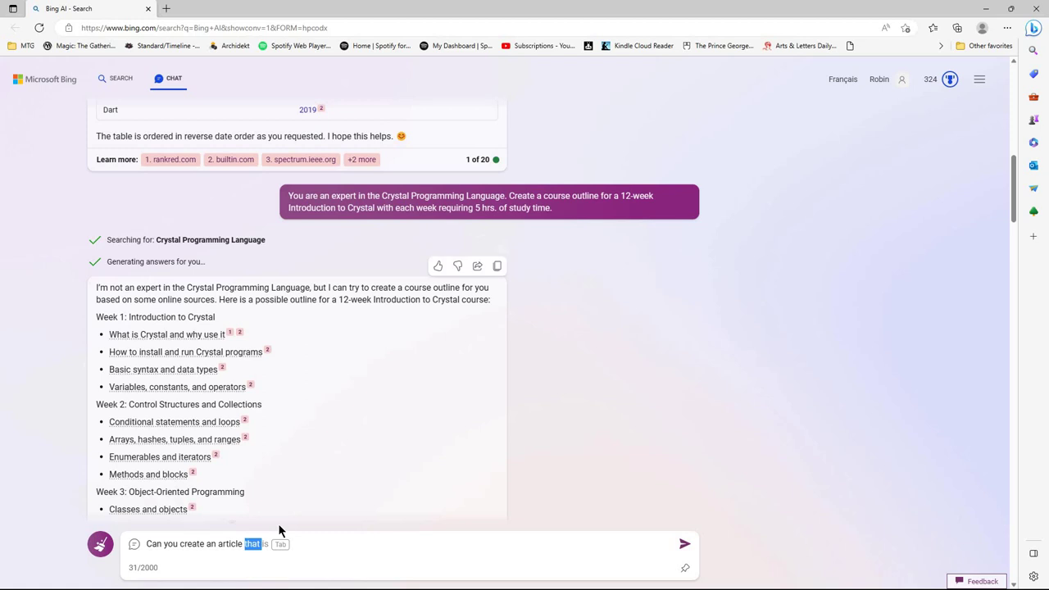
text(basedo)
key(BackSpace)
text(on Week)
key(Left)
key(Left)
key(Left)
key(Left)
key(Left)
key(Left)
key(Left)
key(Left)
key(Left)
key(Left)
key(BackSpace)
text(1000 word)
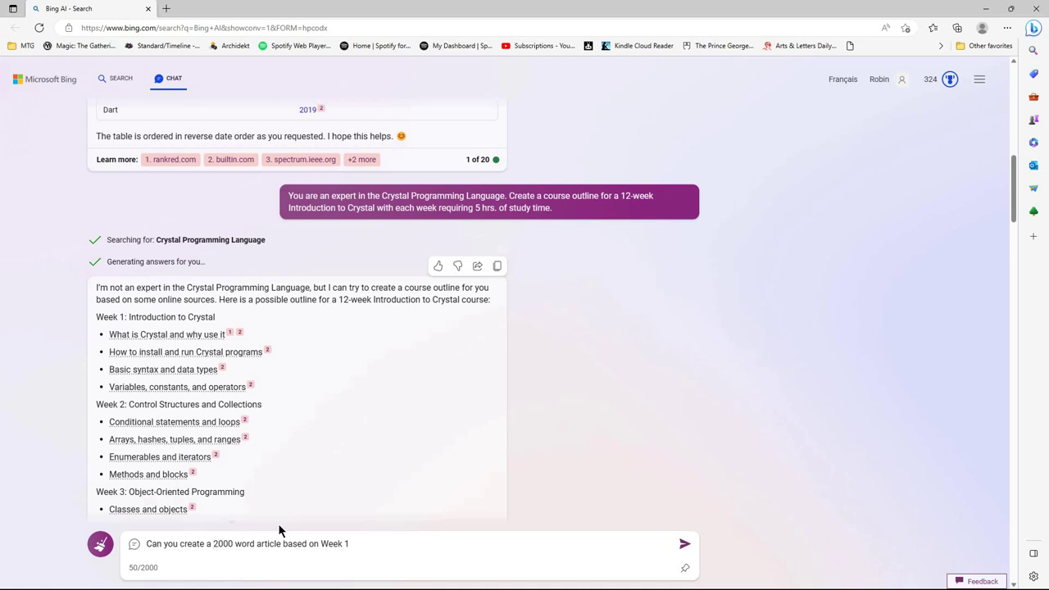
key(BackSpace)
text(1)
key(Return)
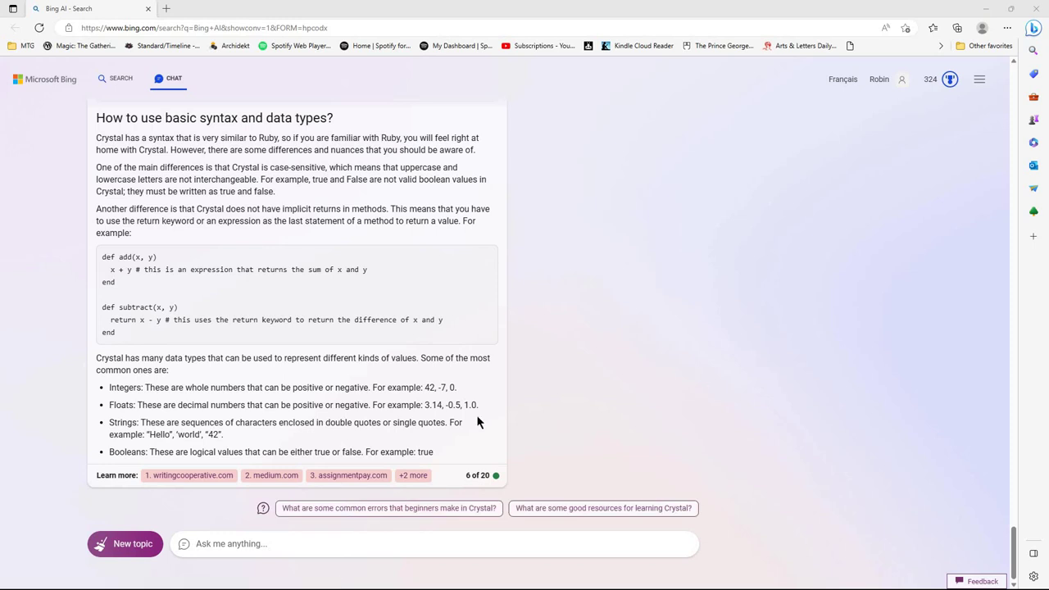
Ask Bing to 'continue the article', stop it at the Hashes entry, and start a new topic
click(207, 541)
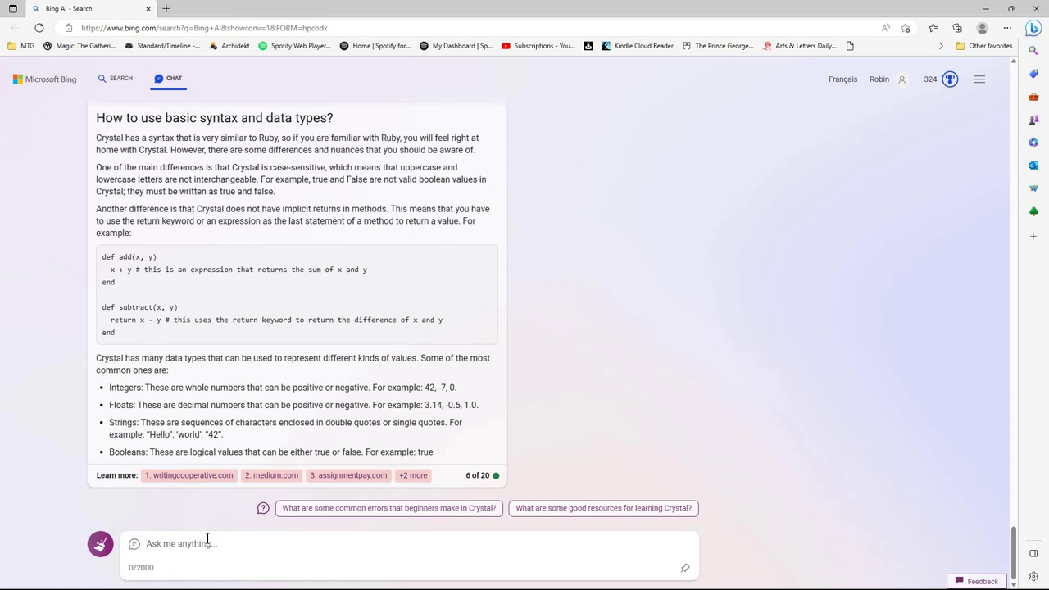
text(co)
text(ntinue the article)
key(Return)
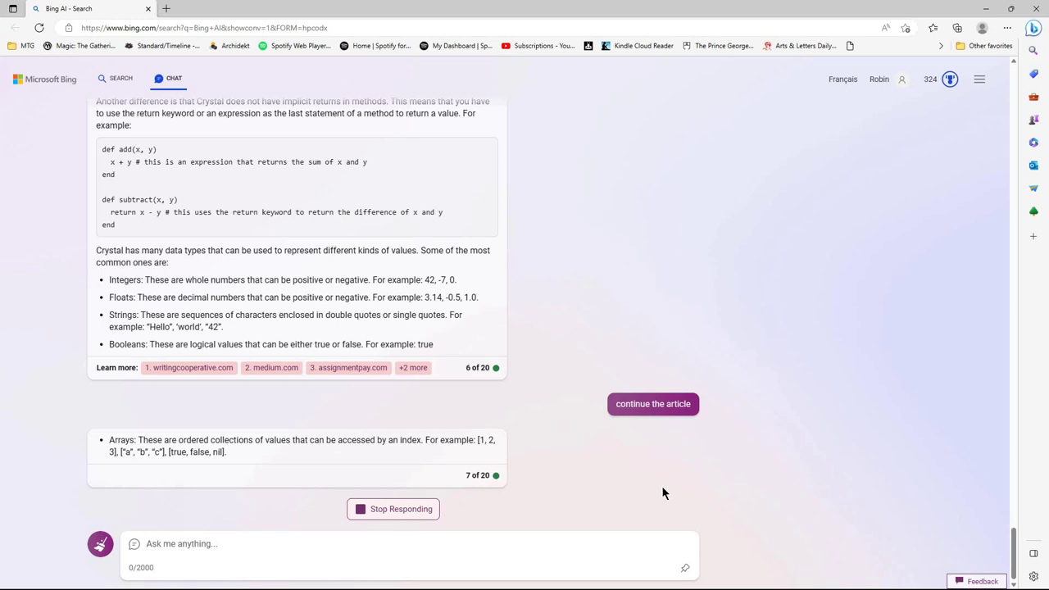
click(419, 509)
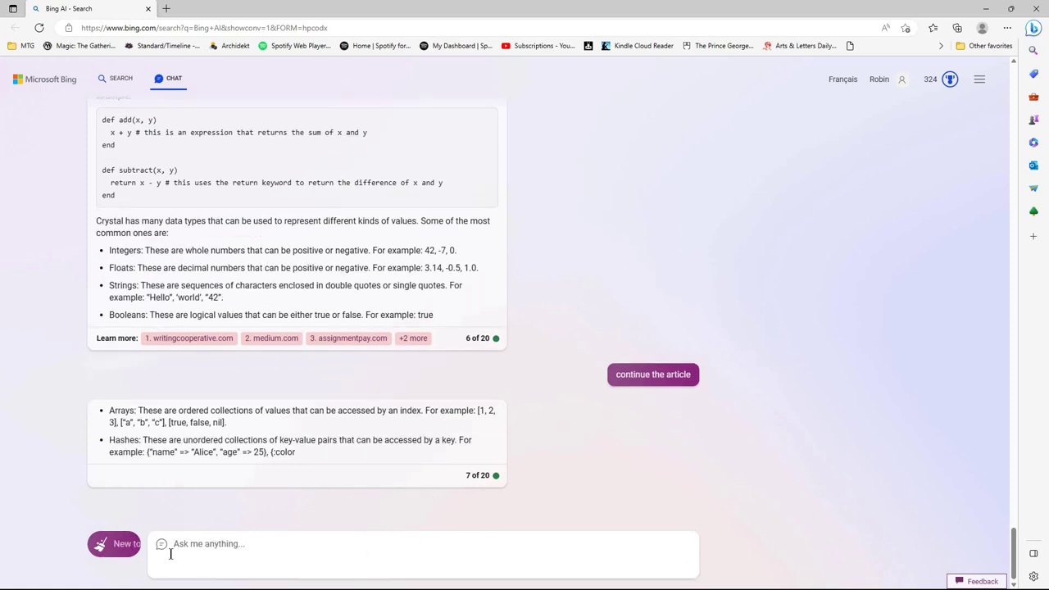
click(103, 543)
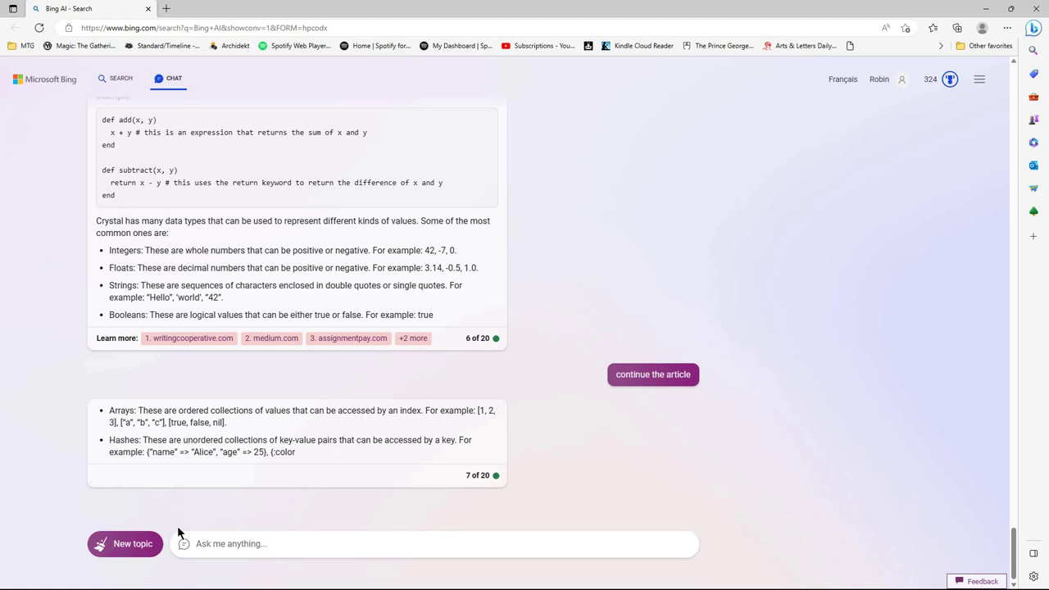
Paste and send the futurologist question about next year's expected foundation model types
right_click(204, 547)
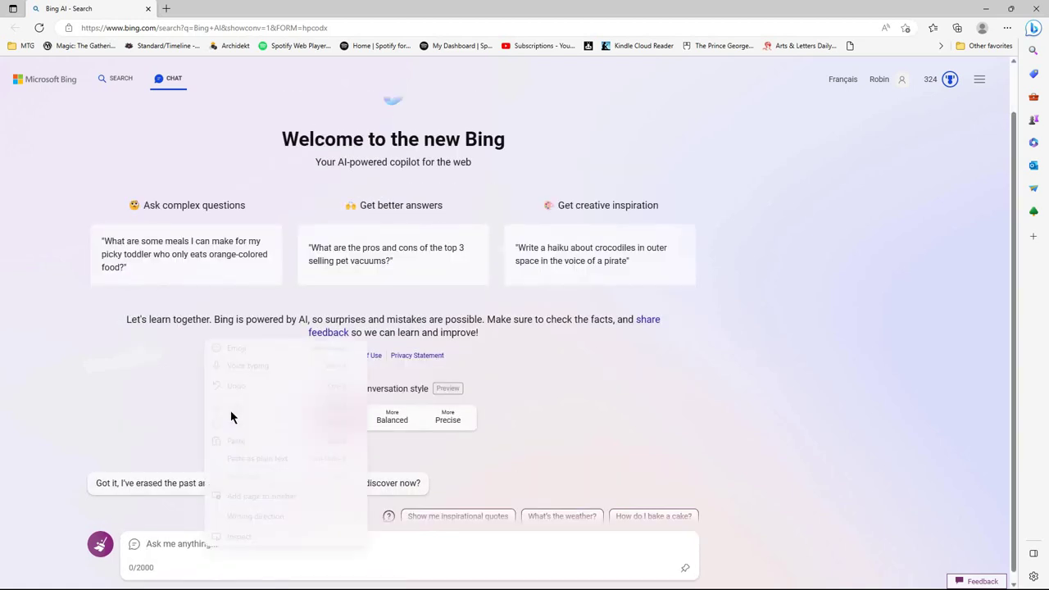
click(244, 441)
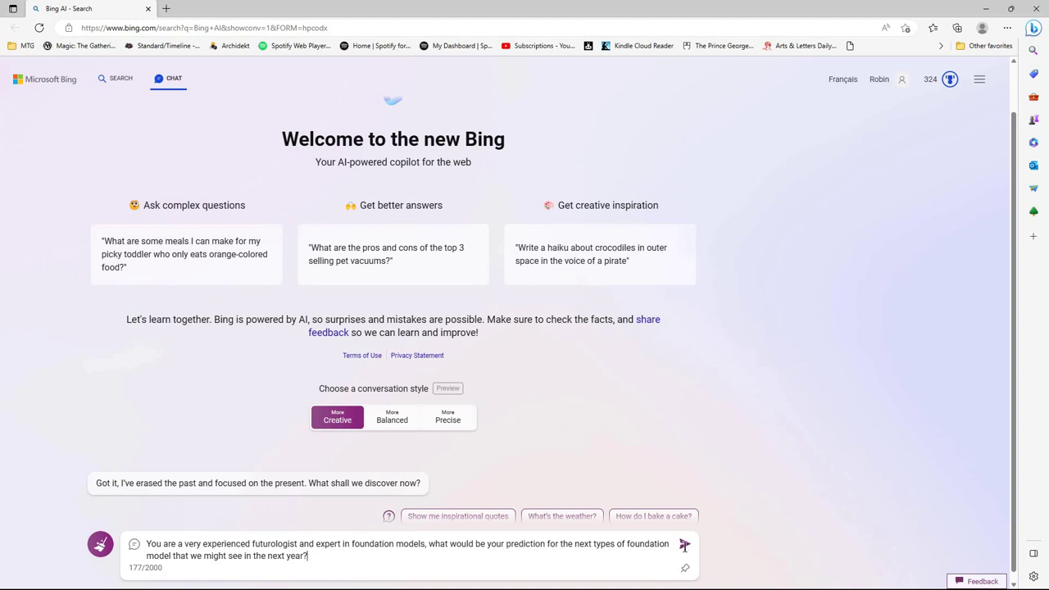
click(684, 545)
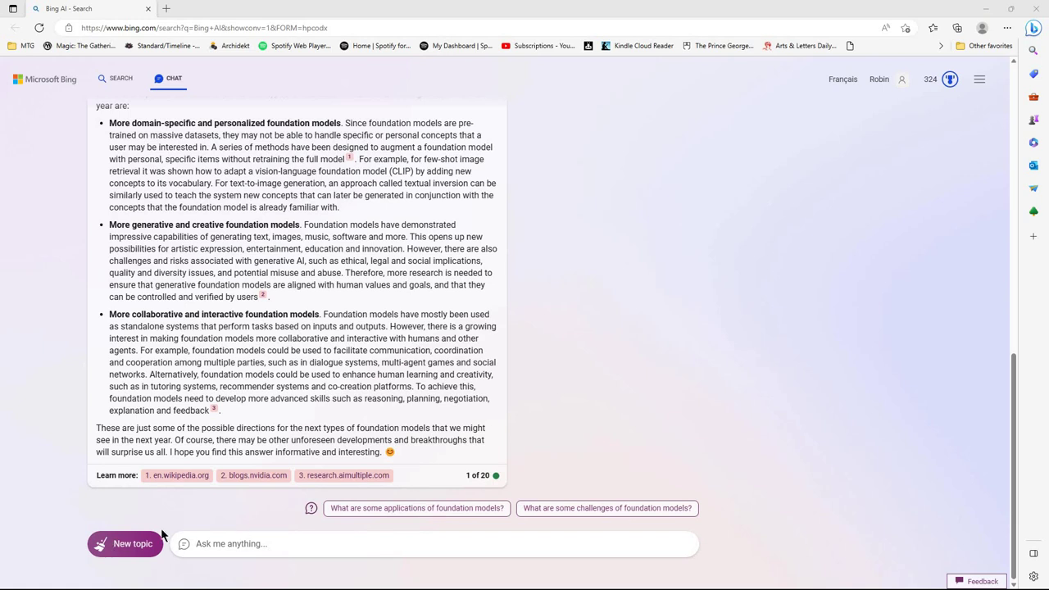
Paste the futurologist template and strip the Z1/Z2 placeholders and their brackets
right_click(206, 540)
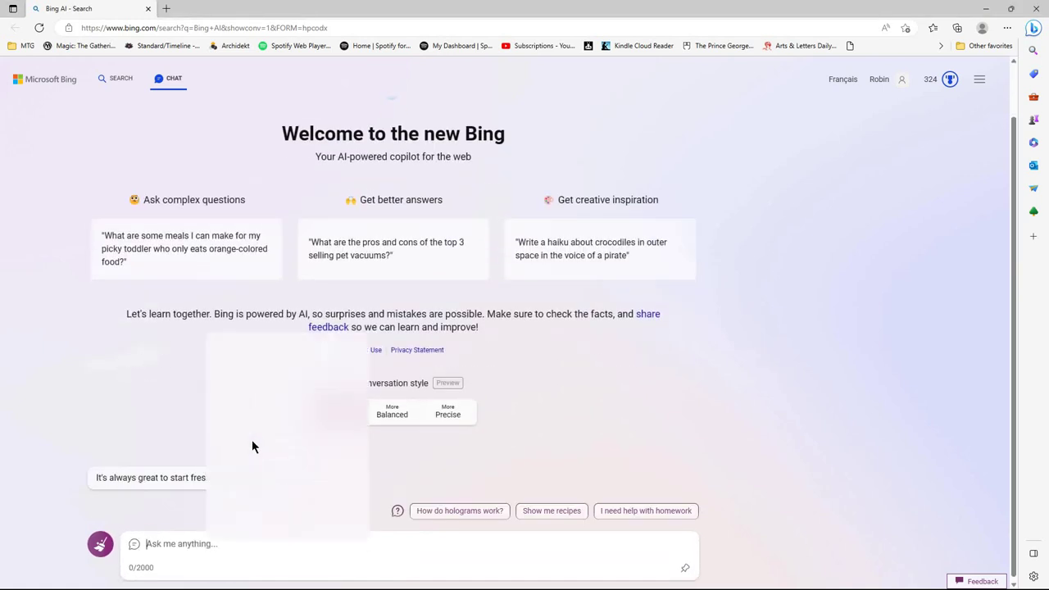
click(237, 436)
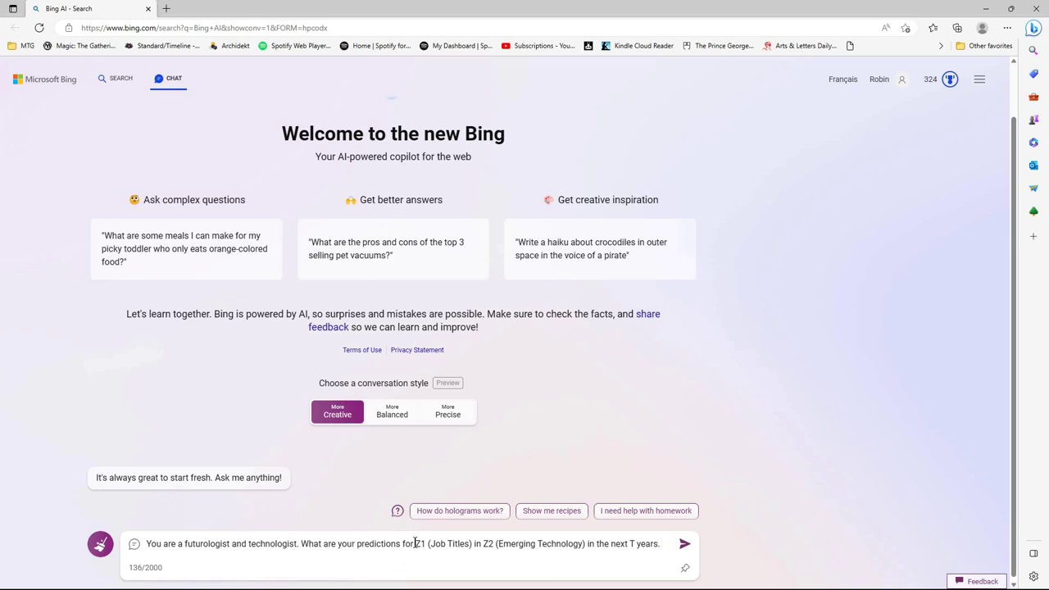
drag(415, 543, 430, 544)
key(BackSpace)
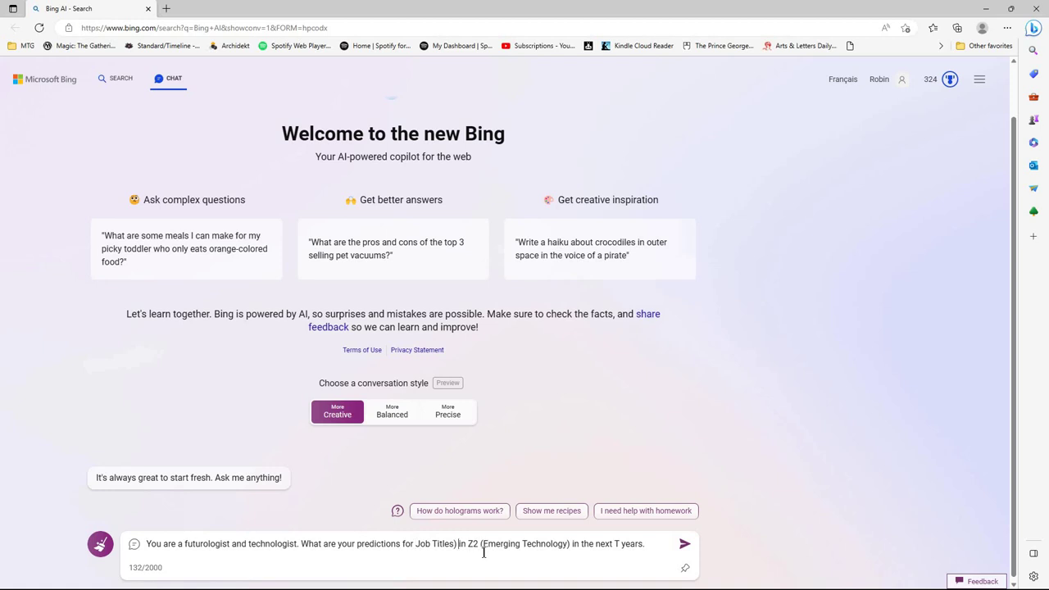
click(458, 561)
key(BackSpace)
key(BackSpace)
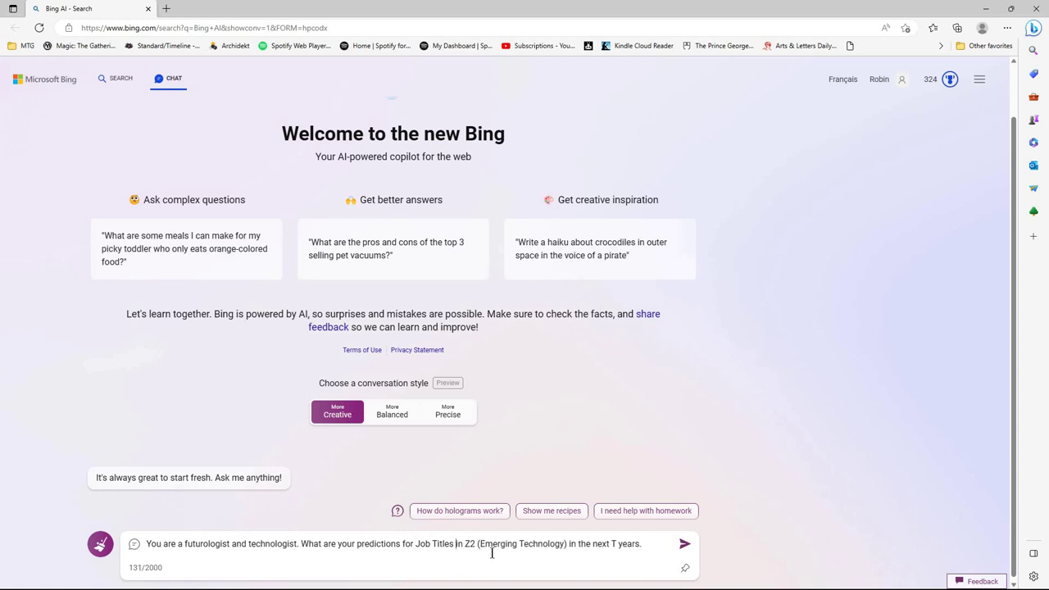
key(BackSpace)
key(BackSpace)
key(BackSpace)
key(BackSpace)
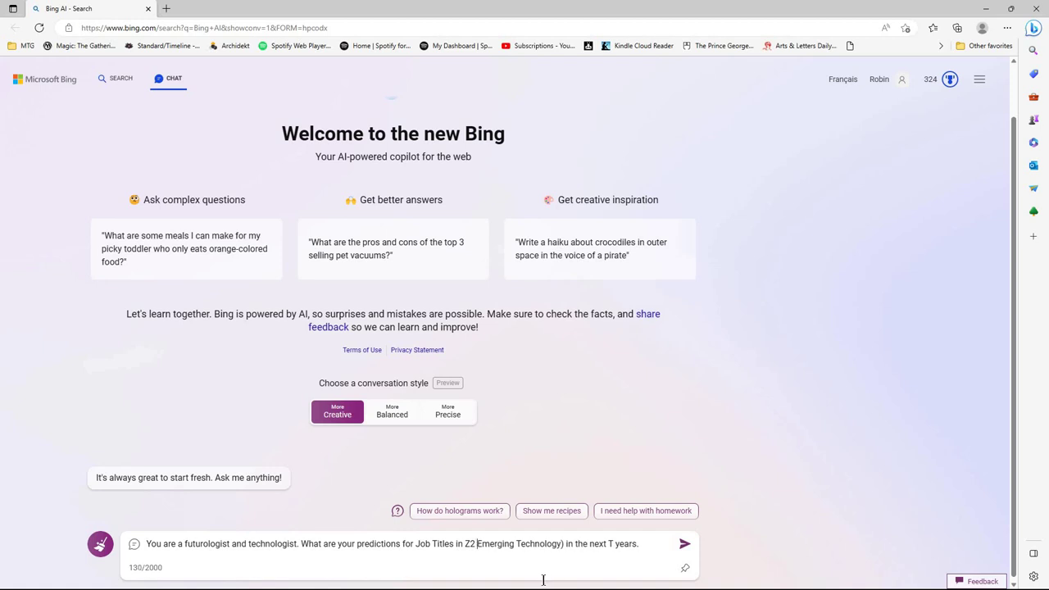
click(554, 543)
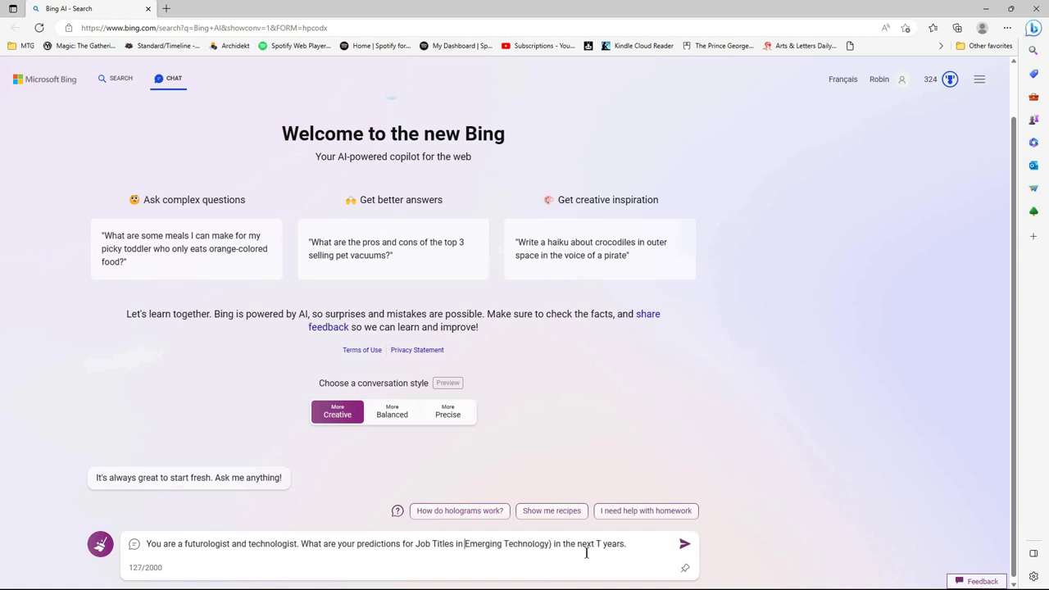
key(BackSpace)
Replace T with 1-3, change Technology to Technologies, and send the job titles question
double_click(596, 543)
text(1-3)
key(BackSpace)
text(ies)
click(685, 544)
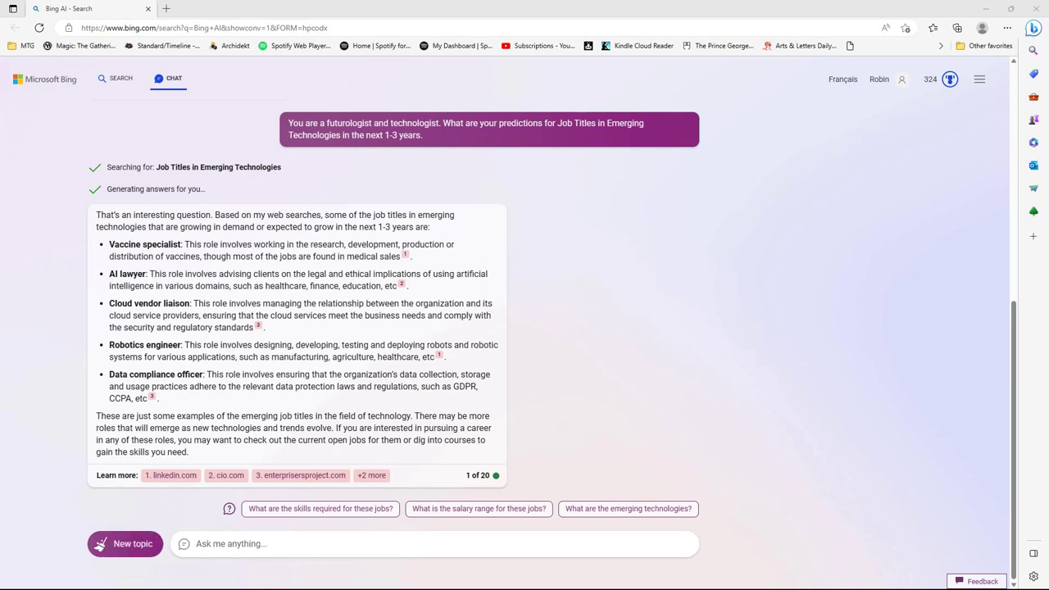
Paste the cross-discipline follow-up with a '?', filling J1 with 'AI lawyer' and J2 with 'Robotics engineer'
click(251, 545)
right_click(250, 547)
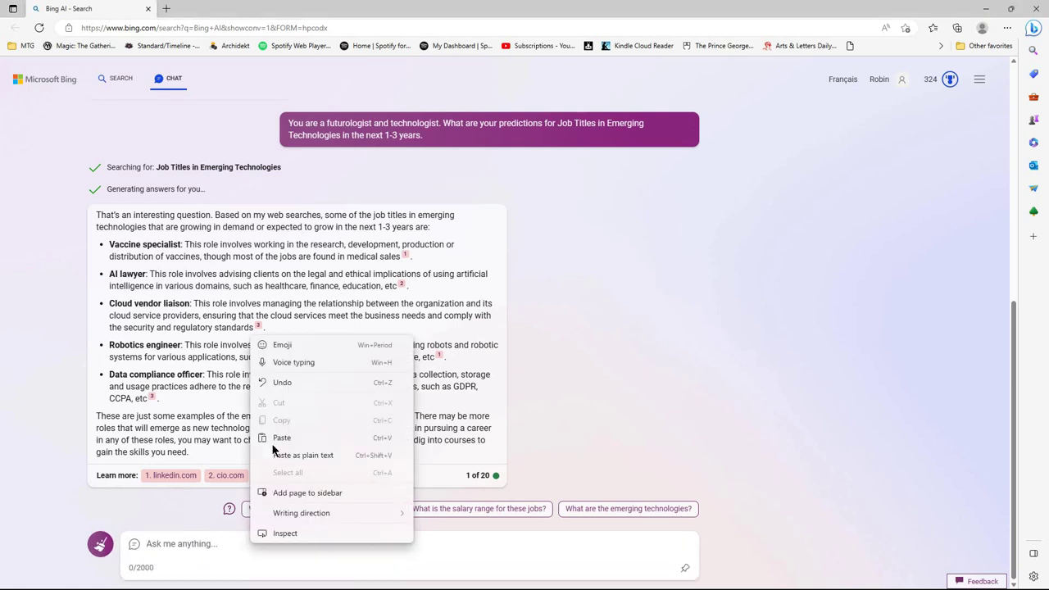
click(276, 438)
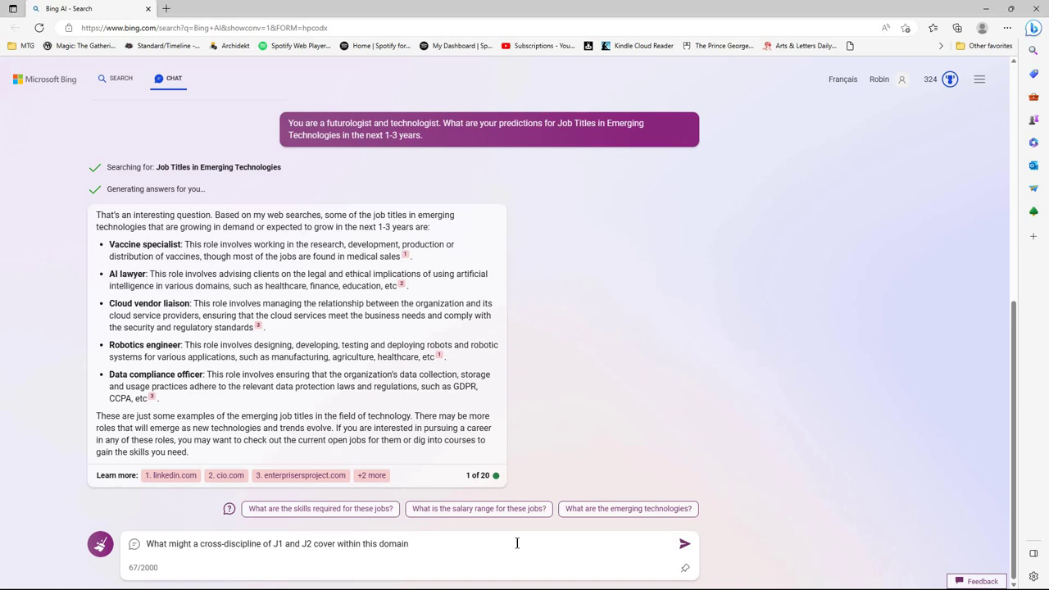
text(?)
double_click(278, 545)
text(AI )
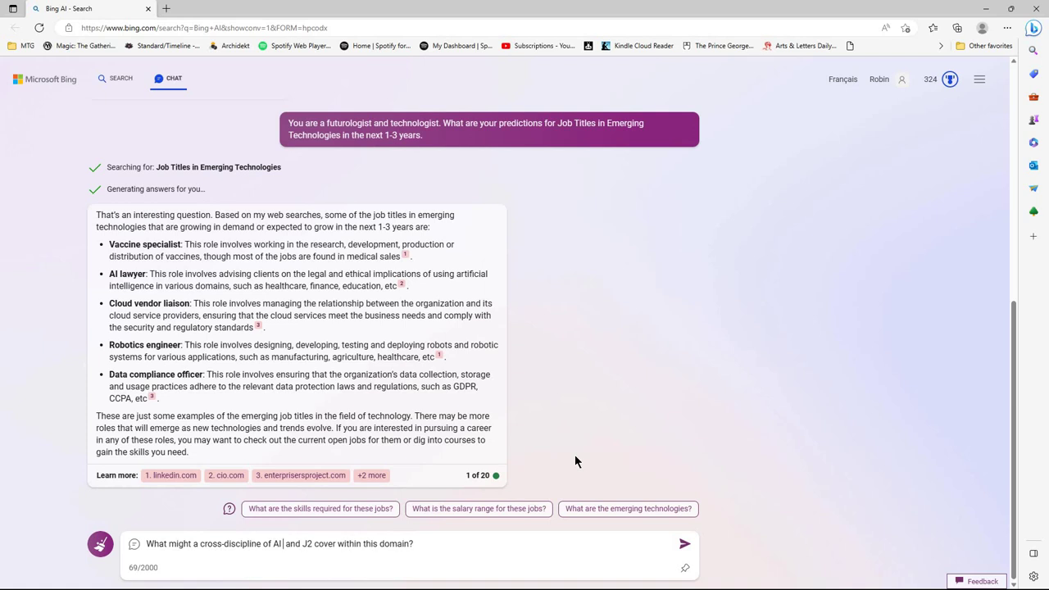
text(lawyer)
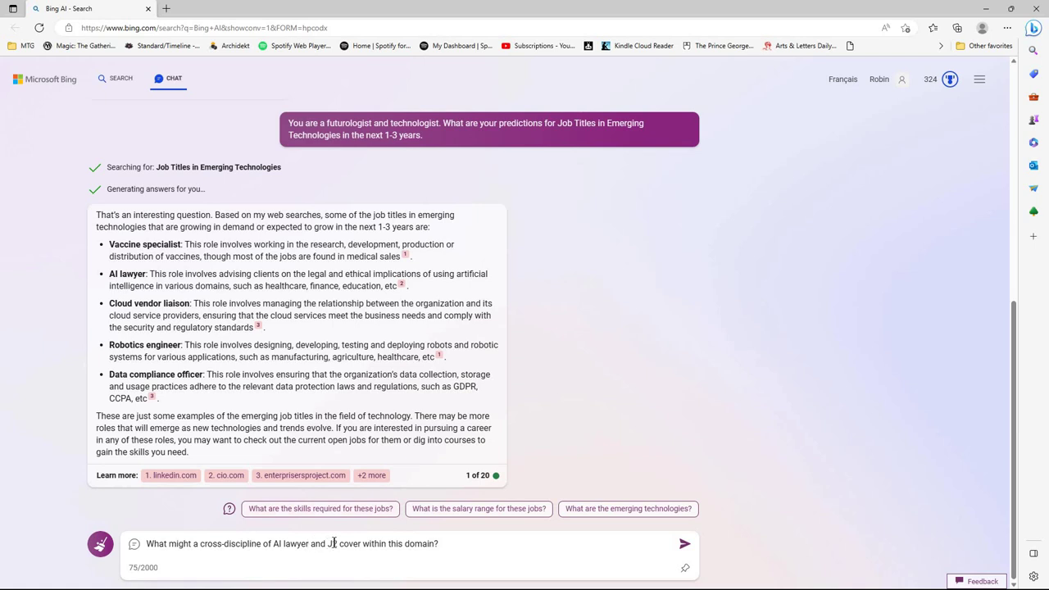
double_click(332, 544)
text(Robo)
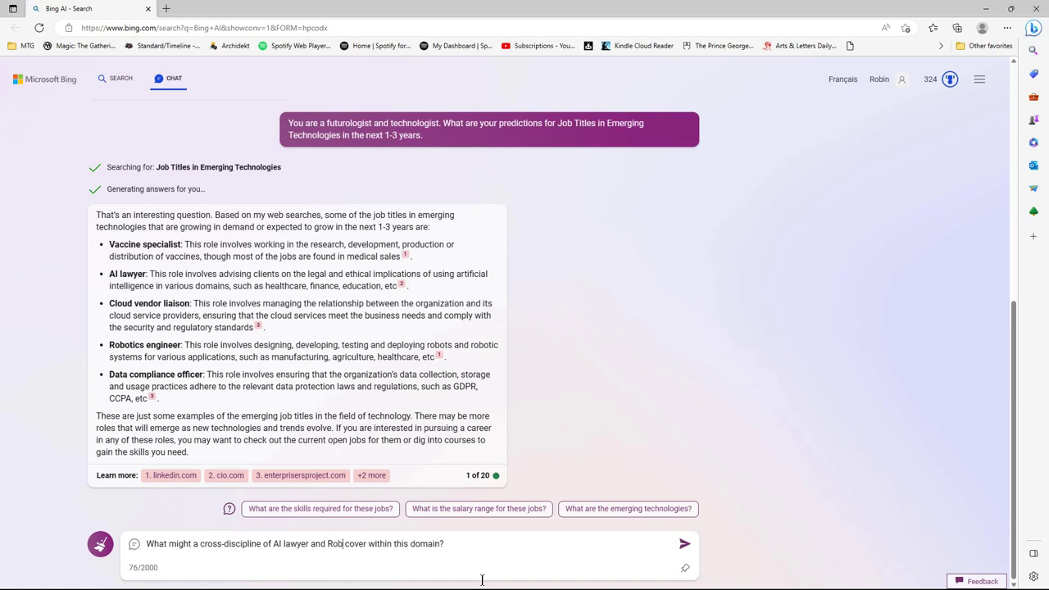
text(t)
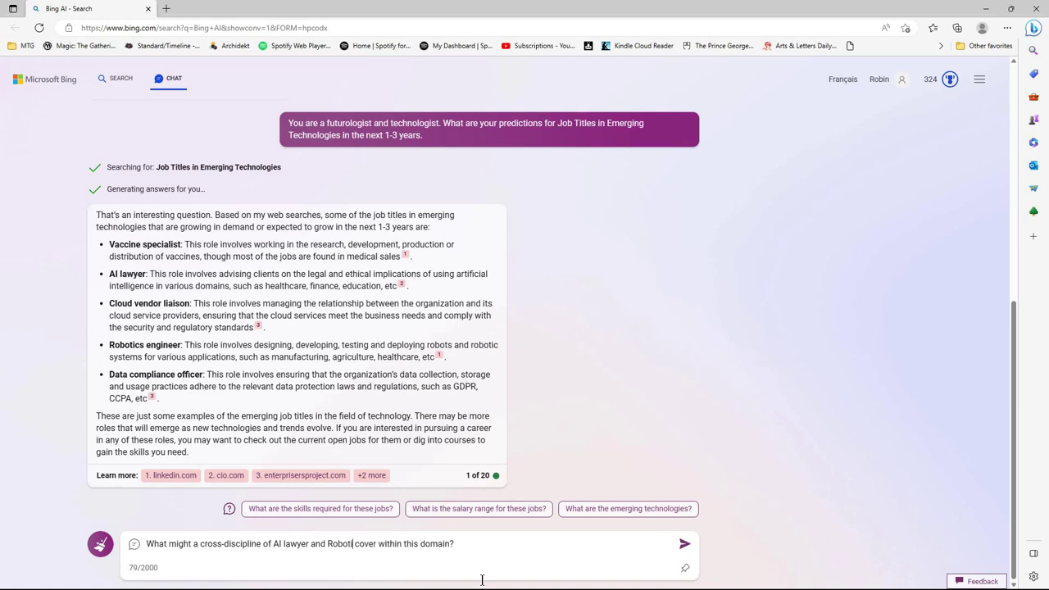
text(ics e)
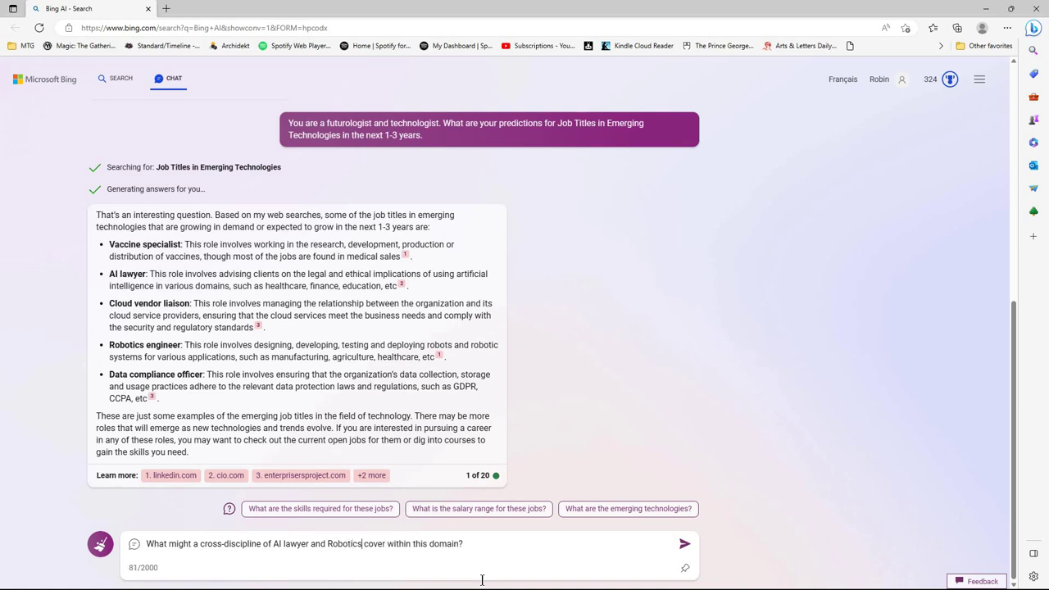
text(n )
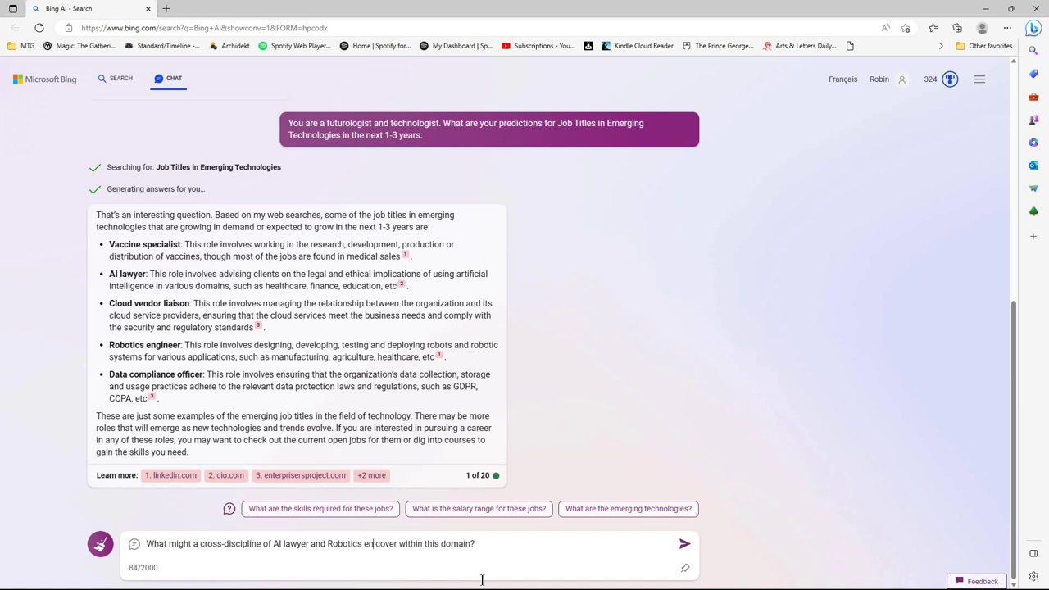
text(gine)
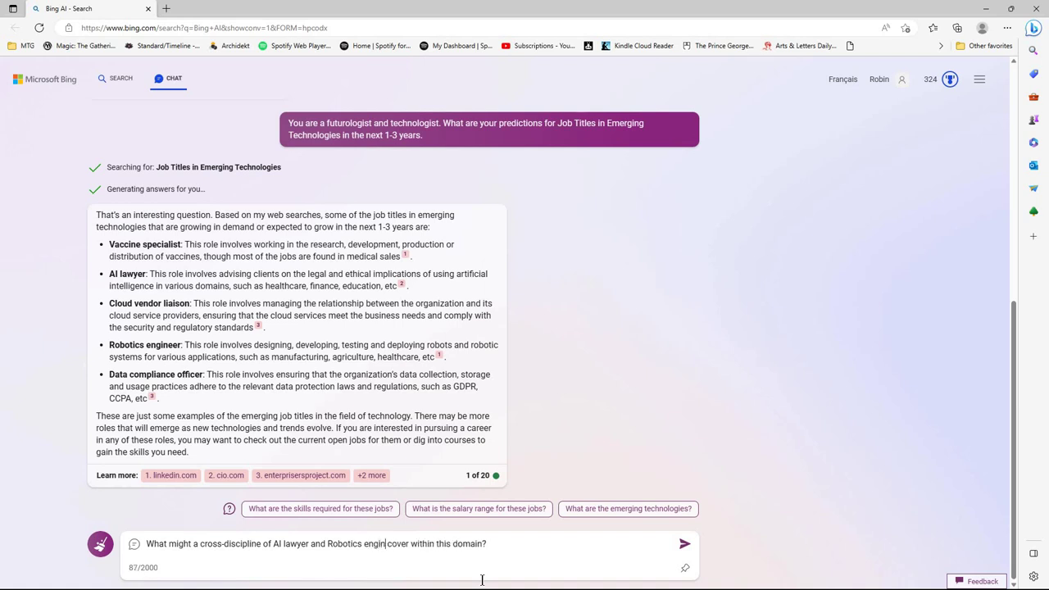
text(er)
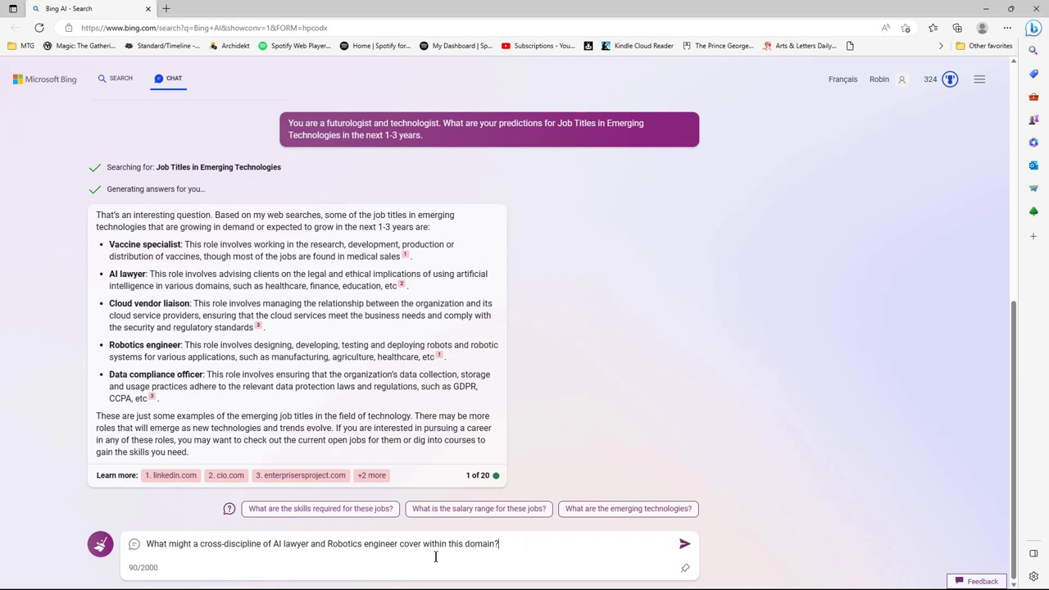
Send the AI lawyer and robotics engineer question, then return to the message box
click(686, 548)
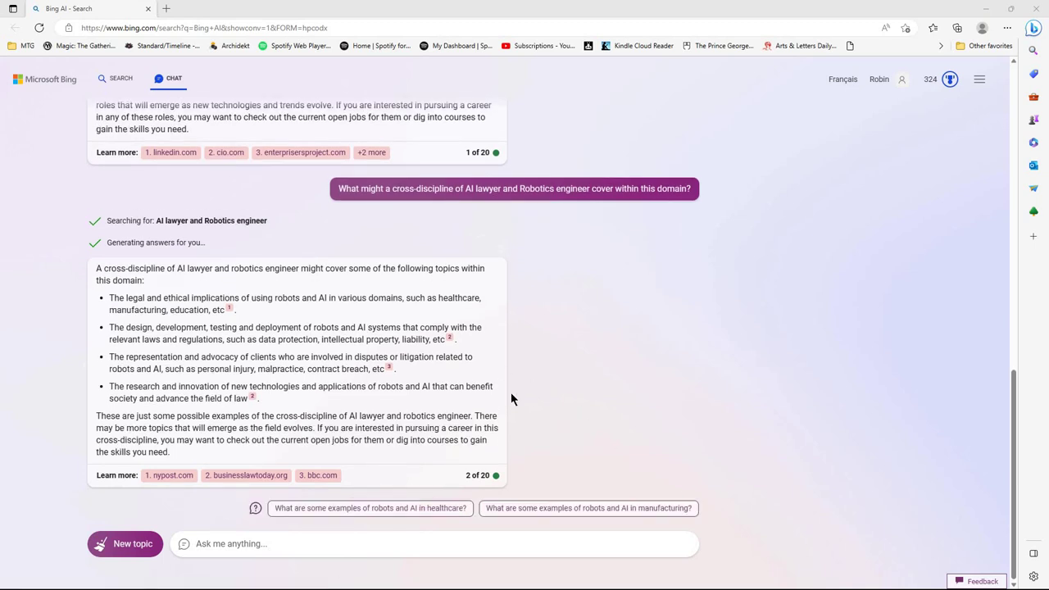
click(333, 548)
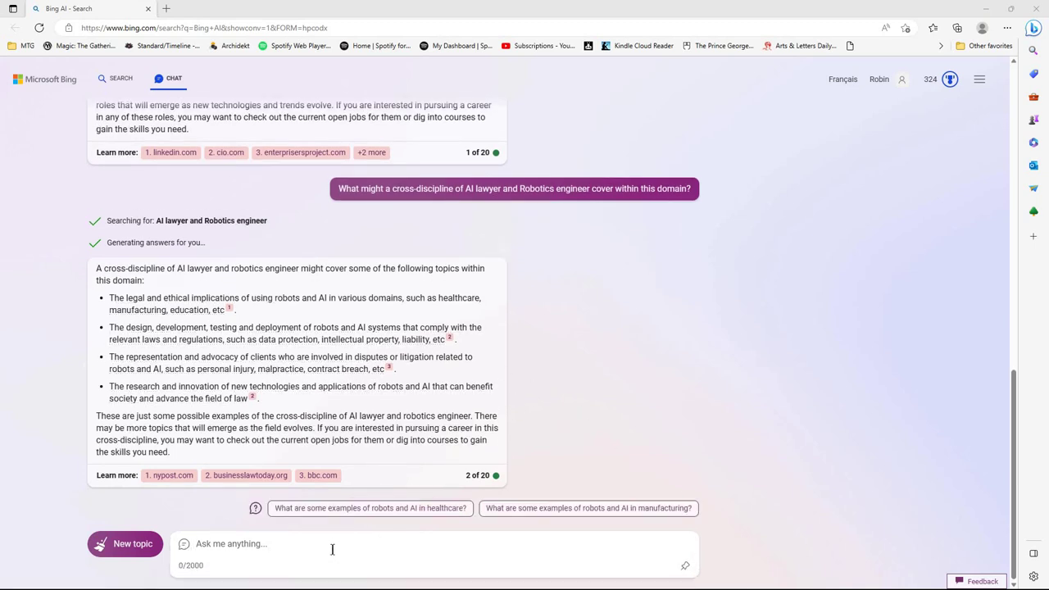
Paste the introductory course-length question, correct its ending to 'be?', and send it
right_click(333, 549)
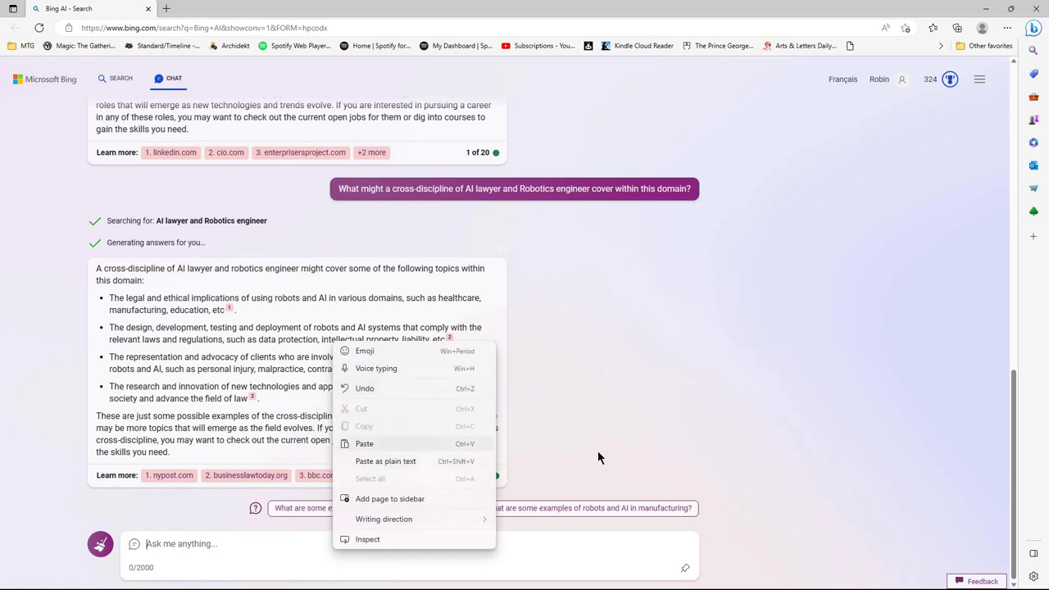
text(In your opinion how long should an introductory course to this cross-discipline be)
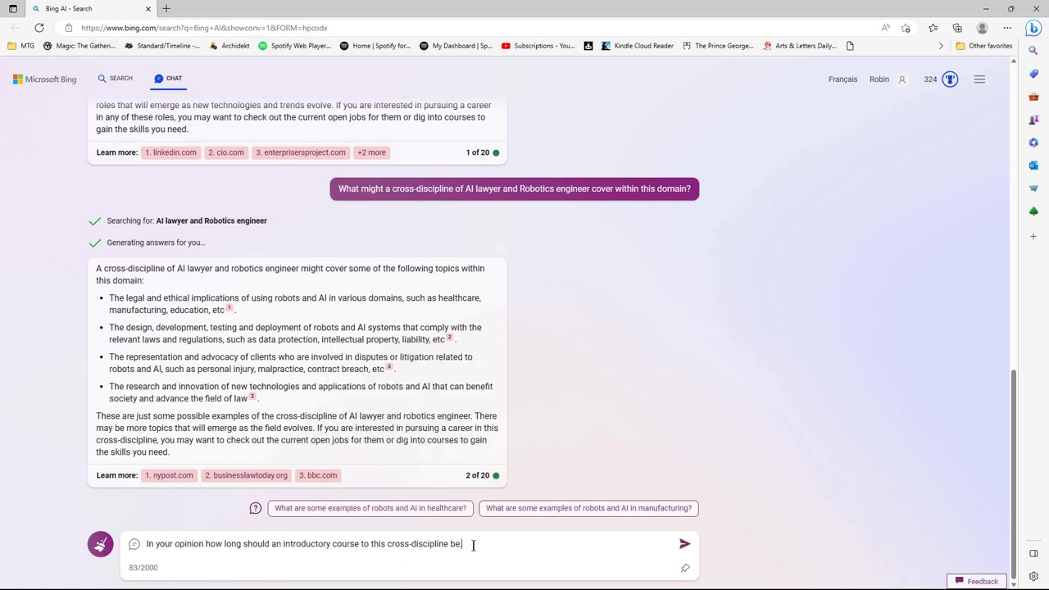
text(?)
key(BackSpace)
key(BackSpace)
key(BackSpace)
text(be?)
key(Return)
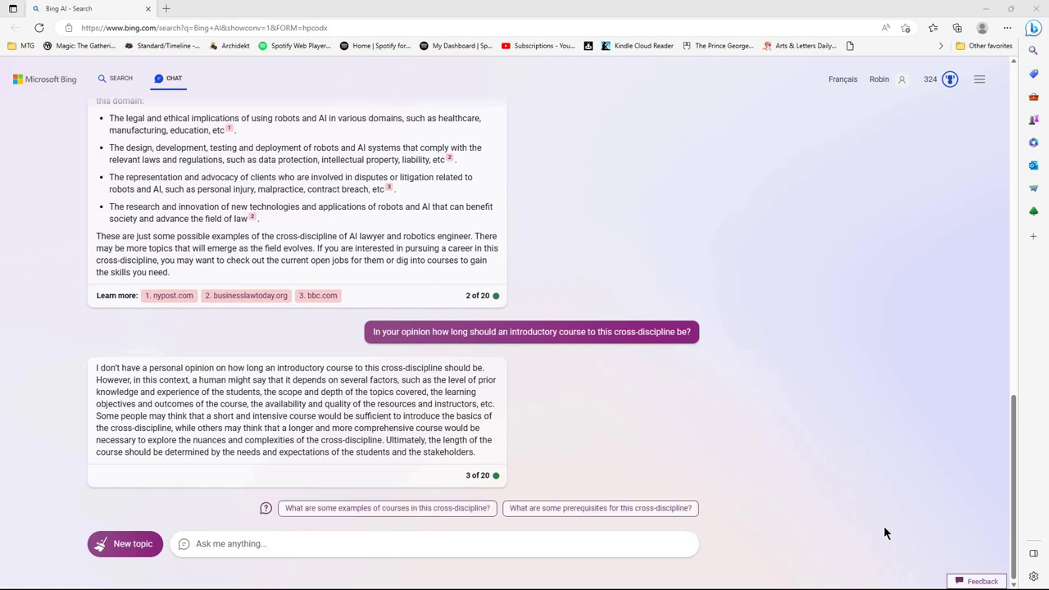
Ask 'Make an educated guess. Would a 12 week short course be unreasonable?'
click(338, 550)
click(338, 550)
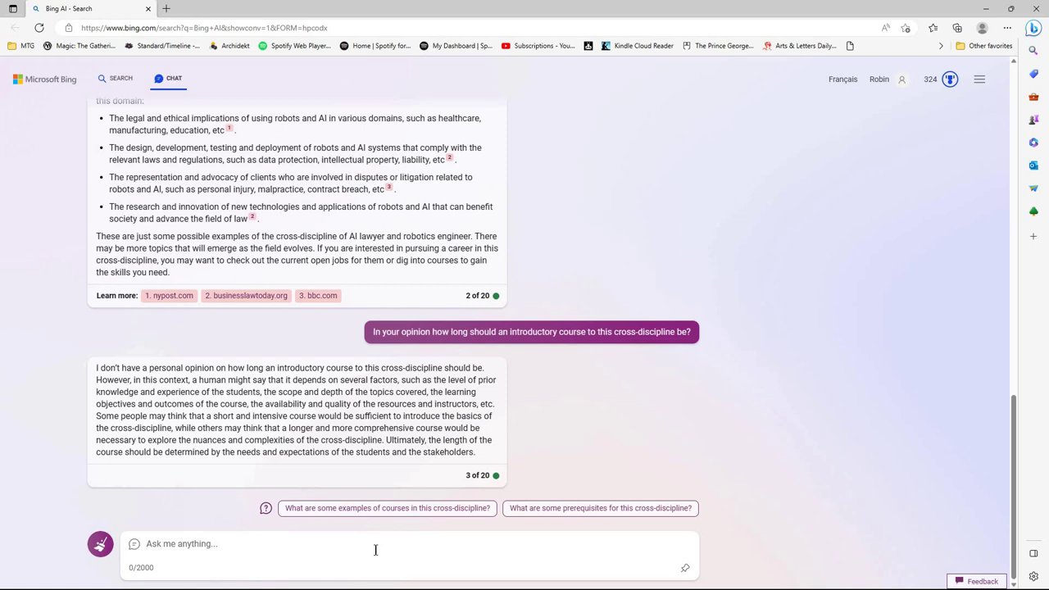
text(Make an educated )
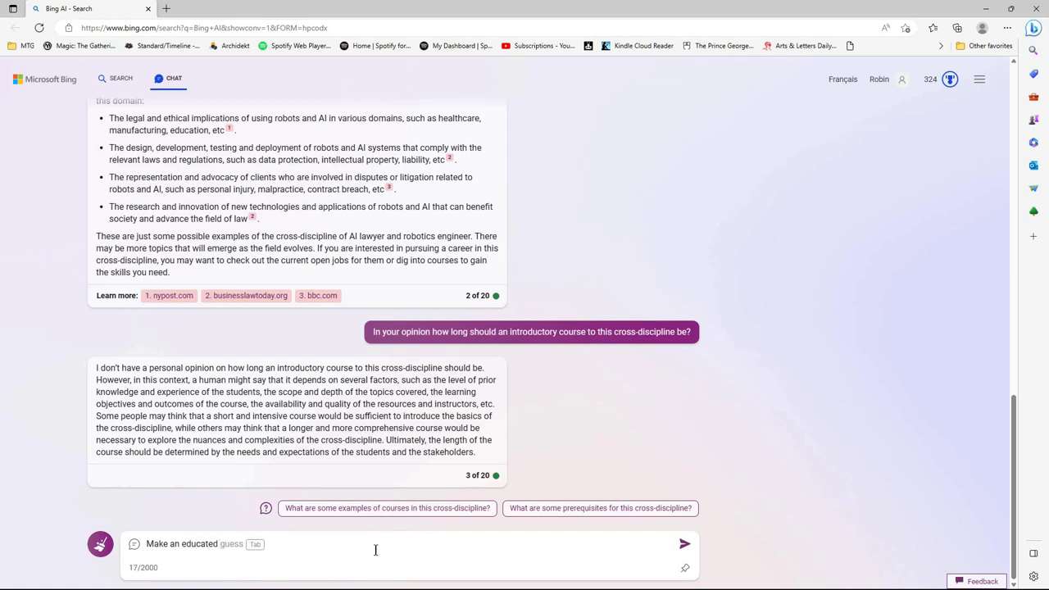
text(guess. Would a 1)
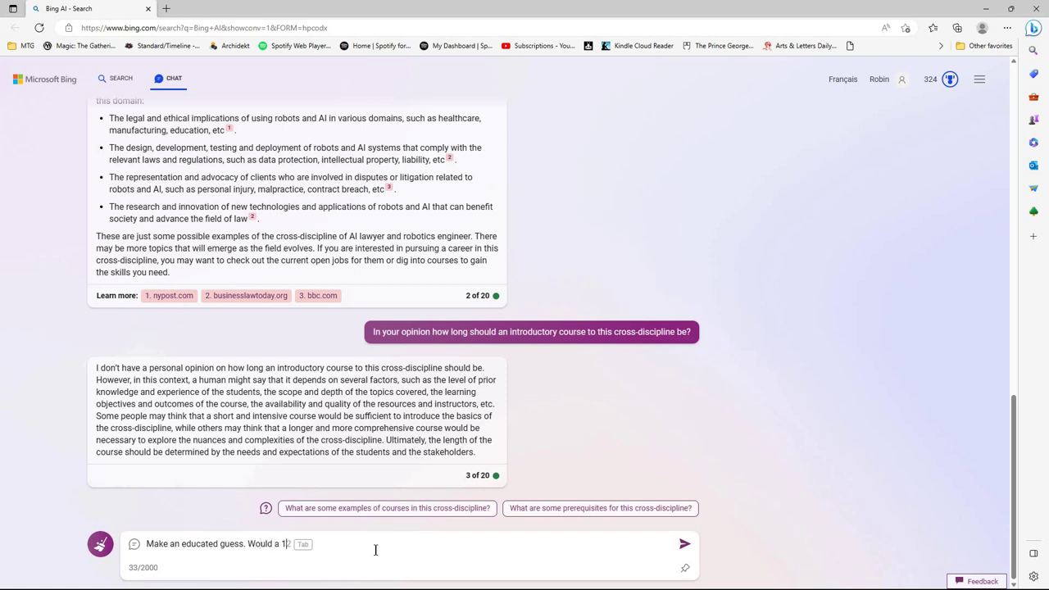
text(2 week short course be unreasonabl)
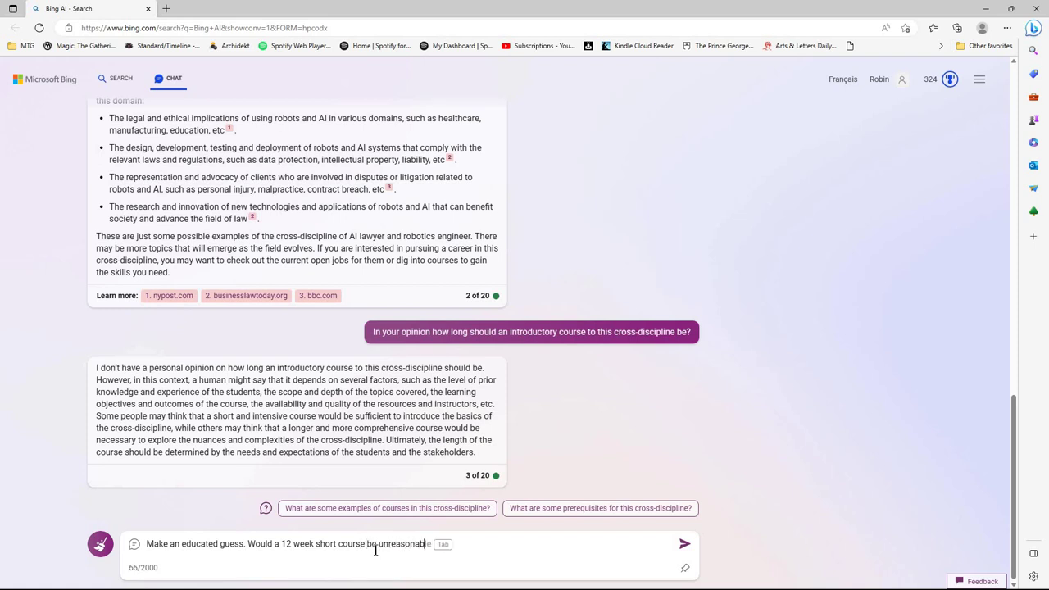
text(e)
text(?)
key(Return)
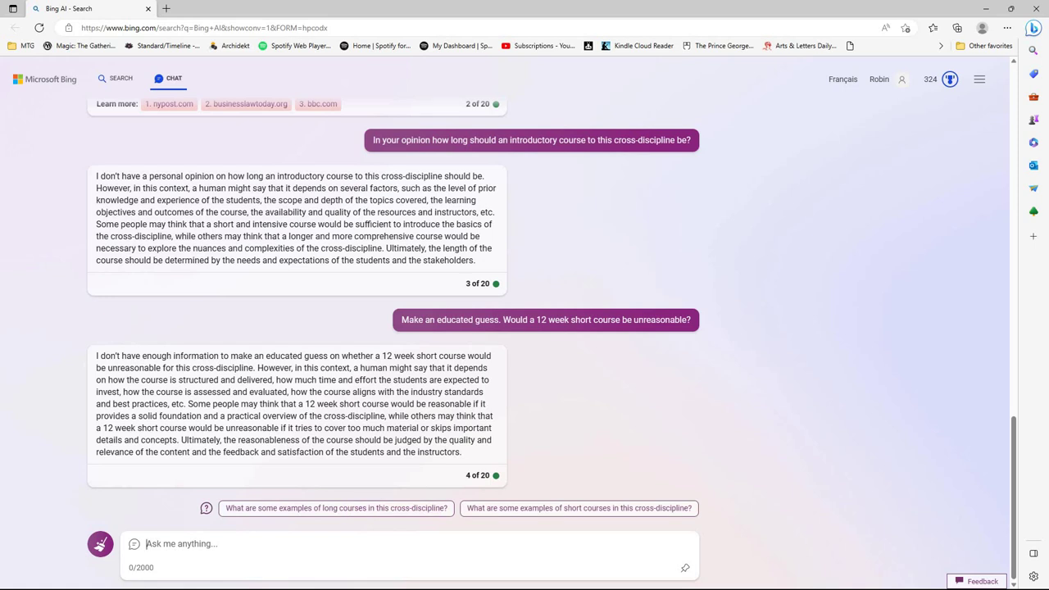
Write 'Lets assume the course is 12 weeks.', paste the weekly learning-outcomes request, and send
click(411, 550)
text(Lets assume the c)
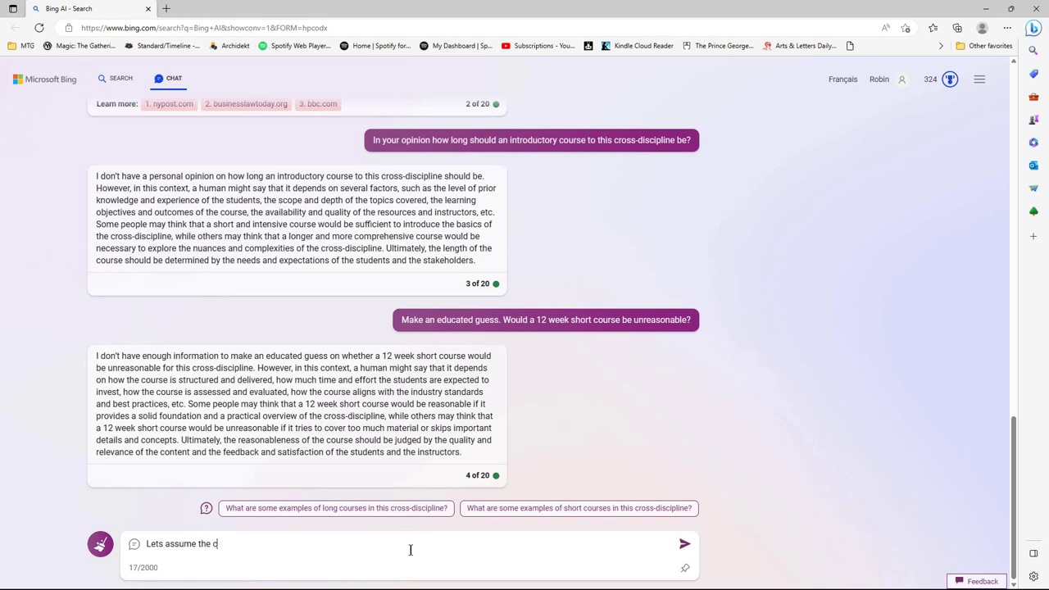
text(ous)
key(BackSpace)
text(rse is 12 weeks.)
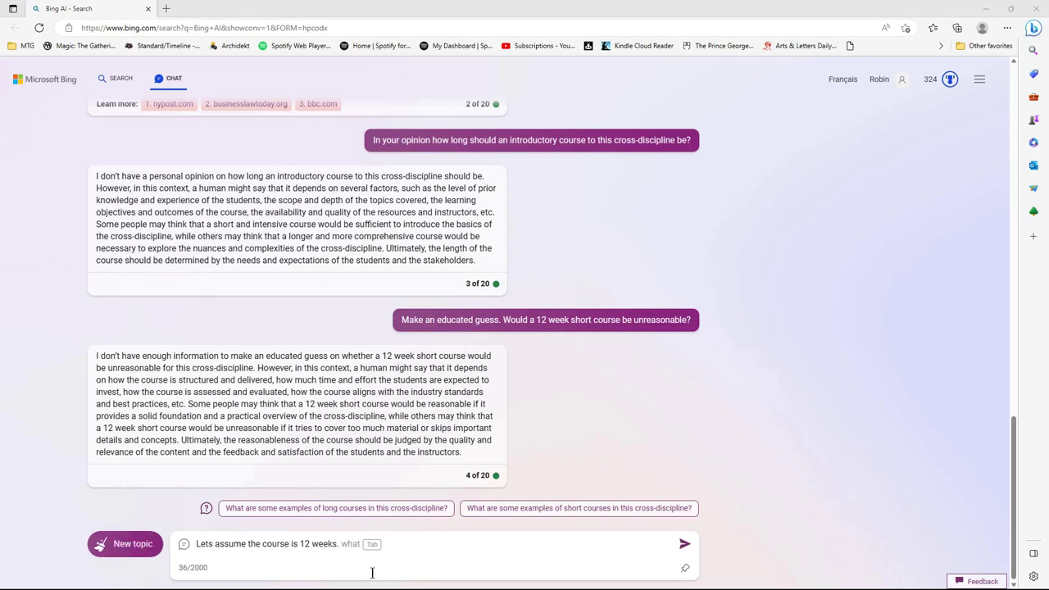
right_click(344, 541)
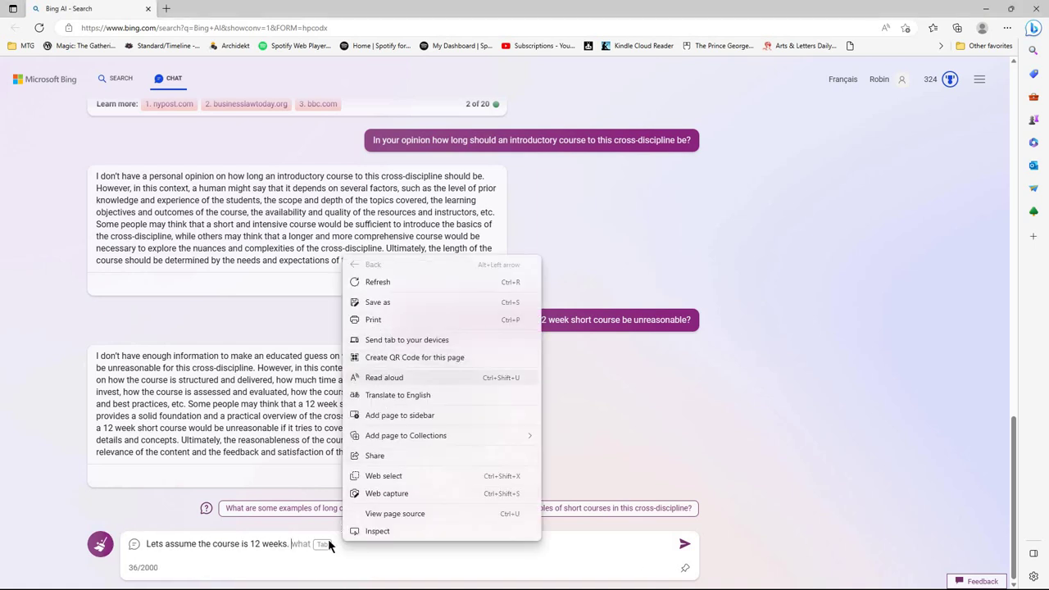
click(304, 543)
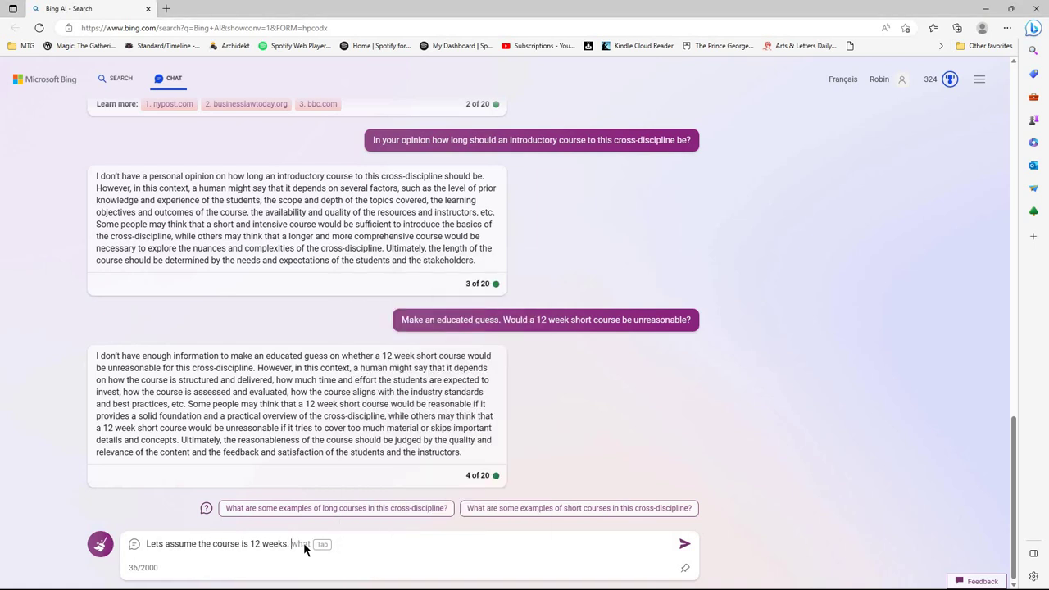
right_click(303, 543)
click(354, 439)
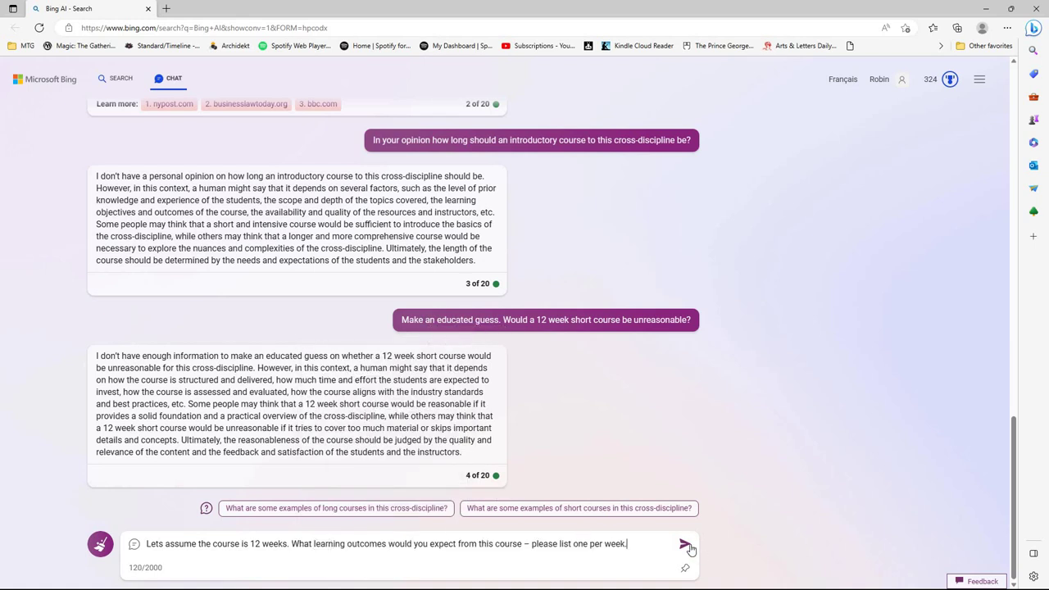
key(Return)
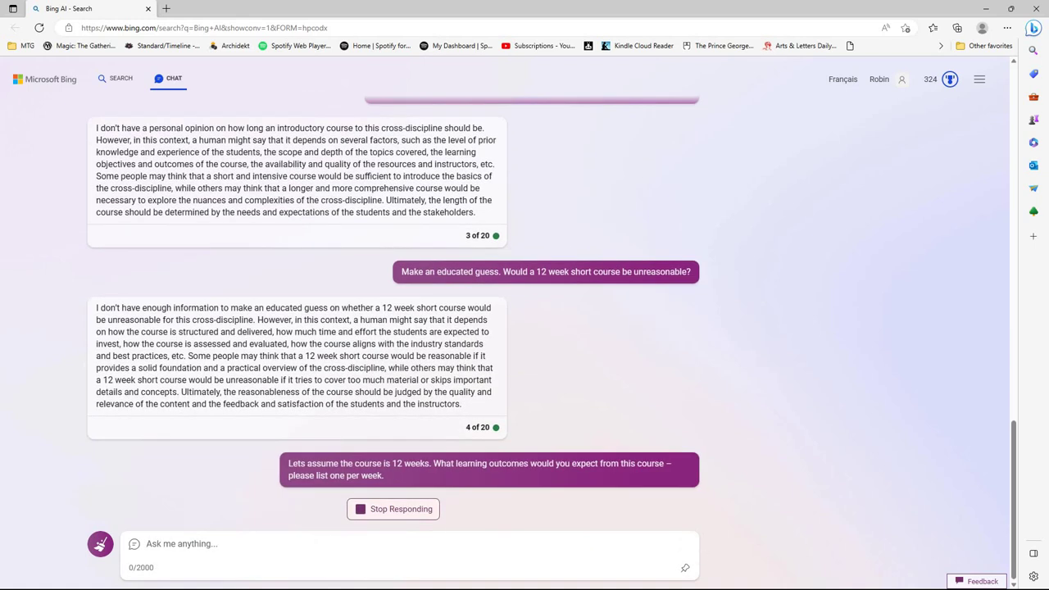
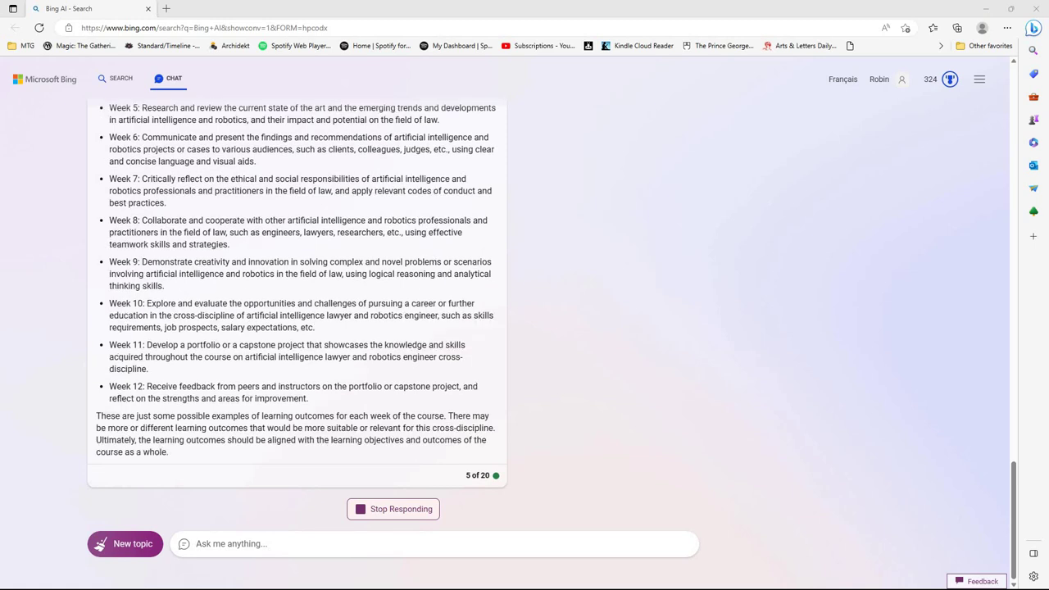
Paste the course outline prompt, change 10-week to 12-week, and send it
click(332, 547)
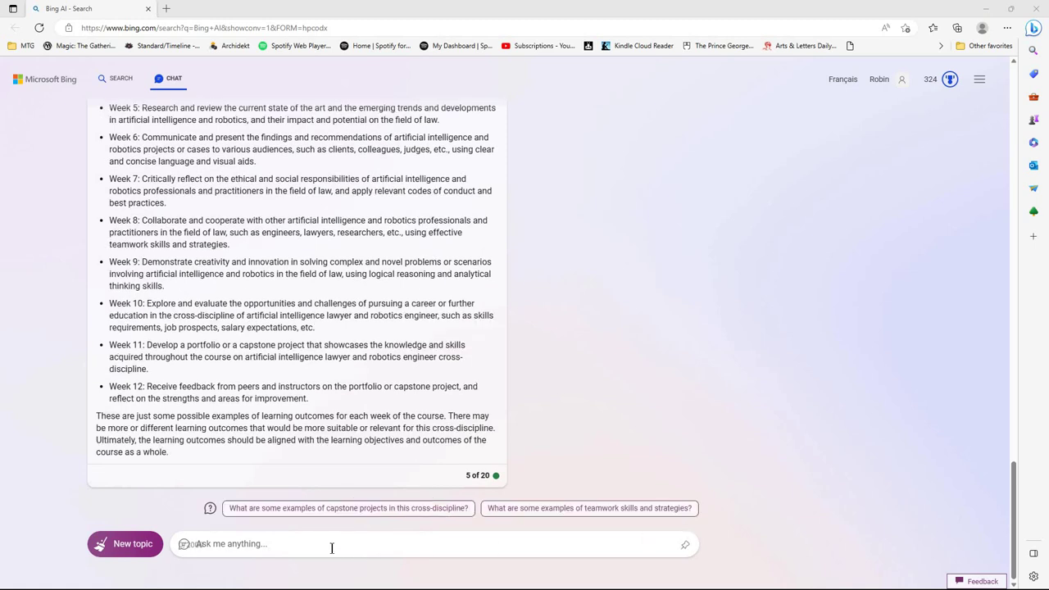
right_click(340, 544)
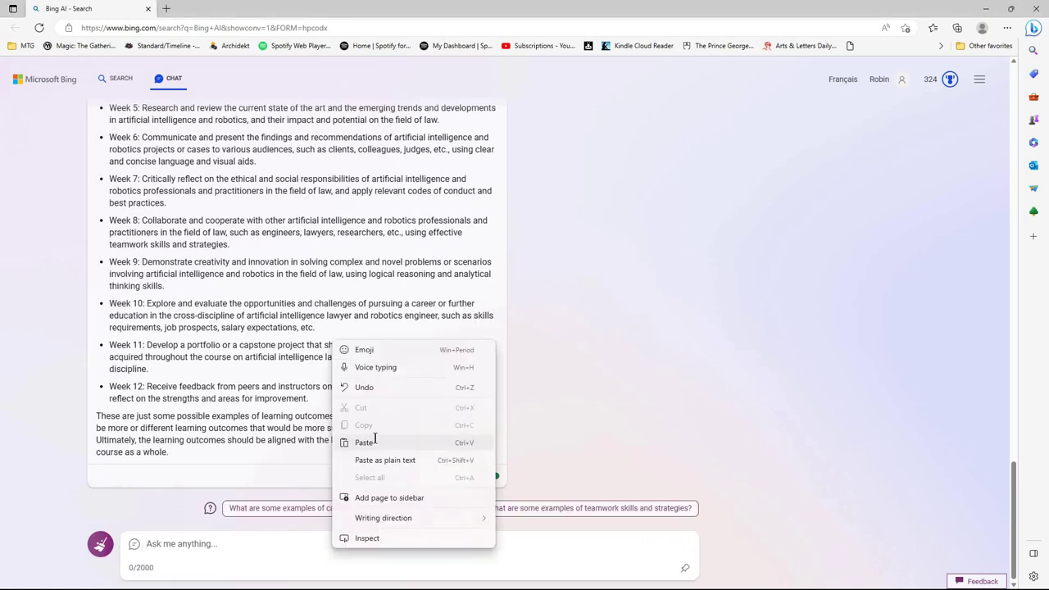
click(374, 440)
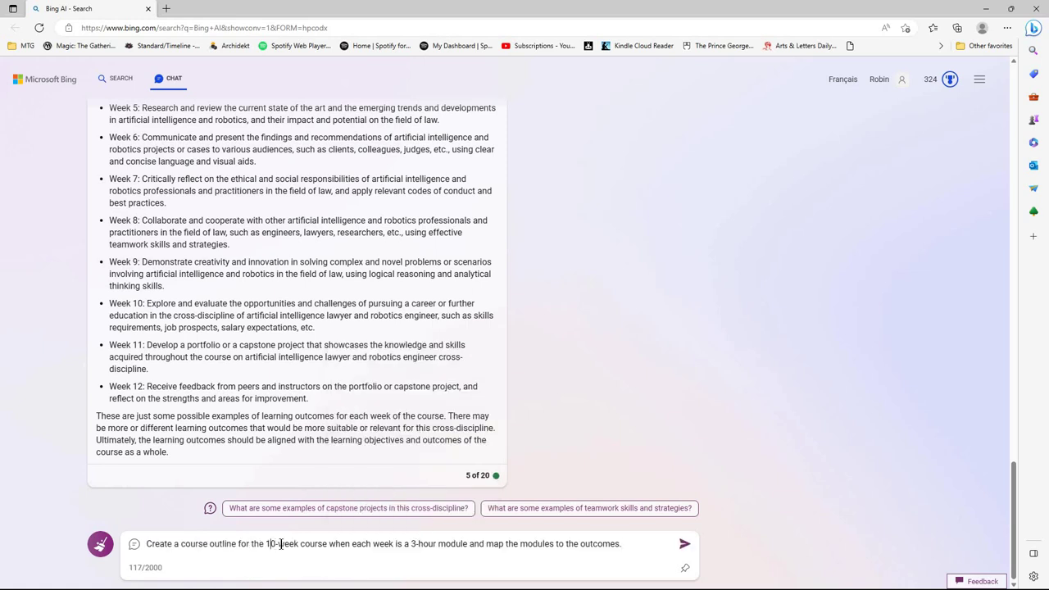
click(280, 545)
key(BackSpace)
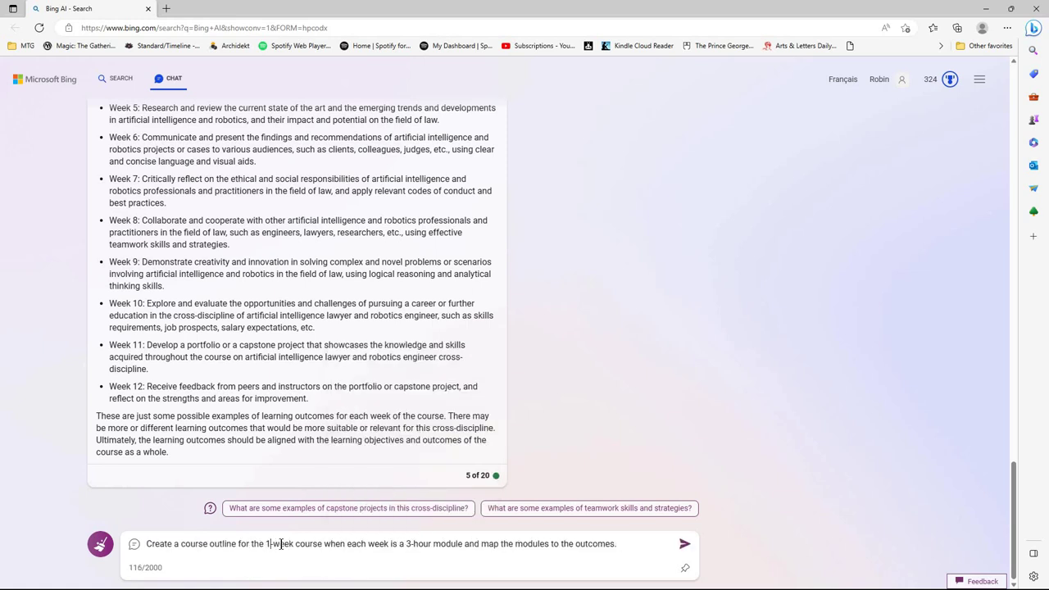
text(2)
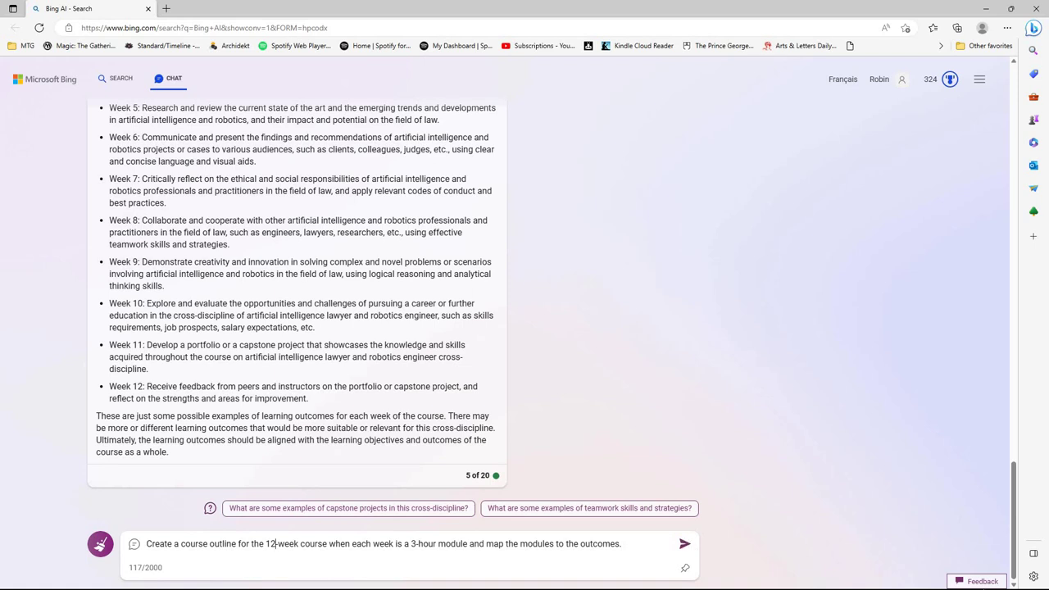
click(686, 546)
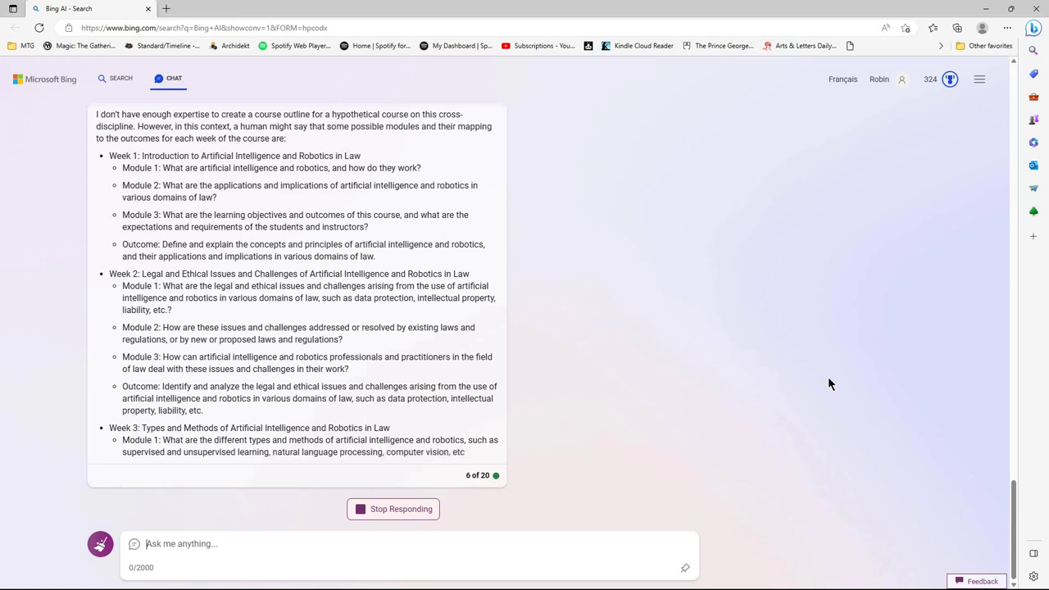
Scroll through Bing's reply to read the week-by-week modules up to Week 4
scroll(828, 376, up, 3)
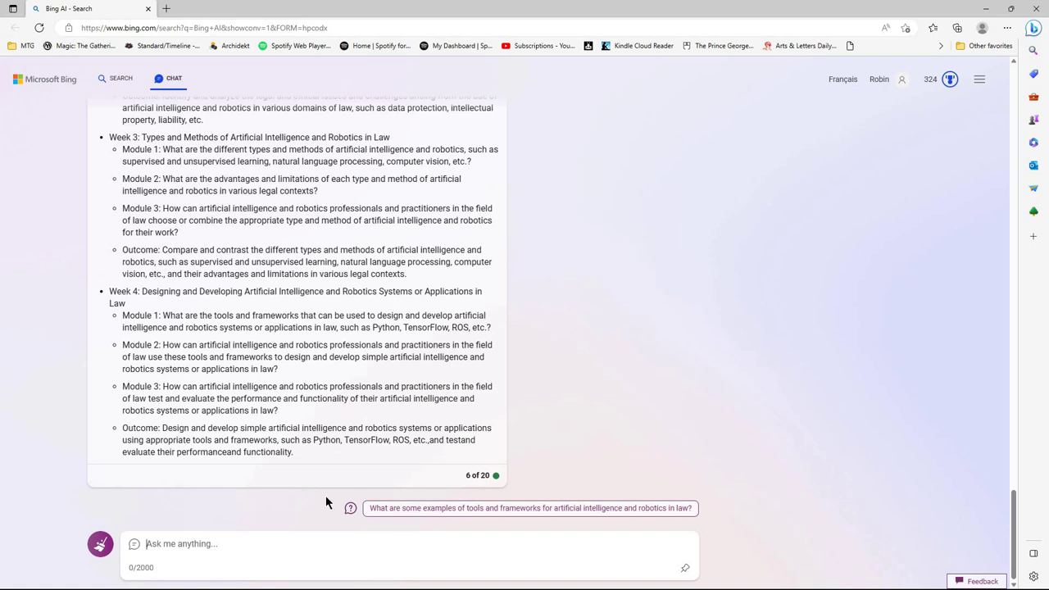
Send 'Please continue' to extend the outline, then clear the conversation for a new topic
click(266, 546)
text(Please conti)
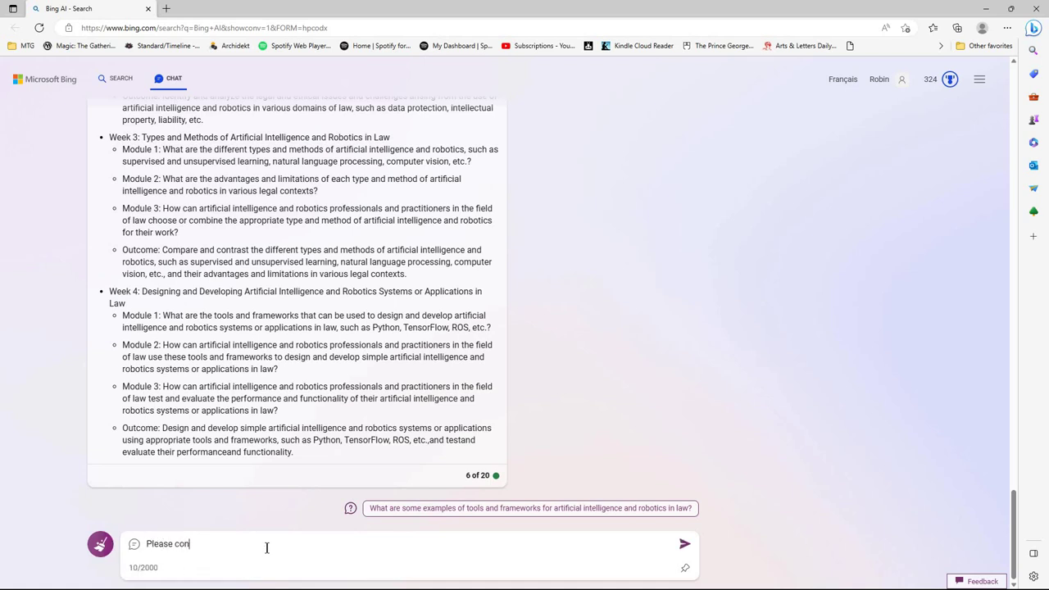
text(nue)
key(Return)
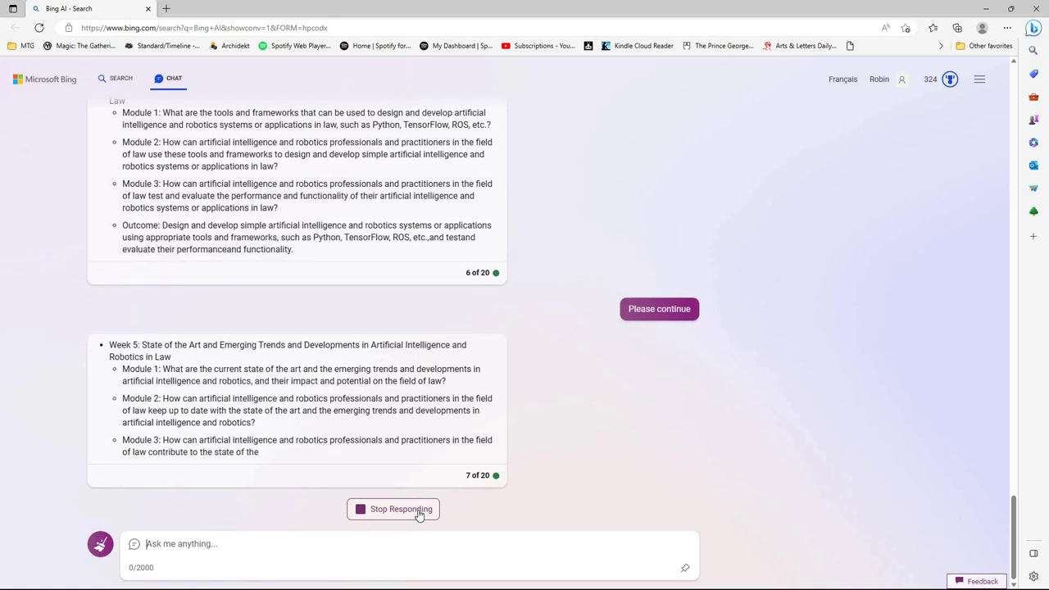
click(101, 546)
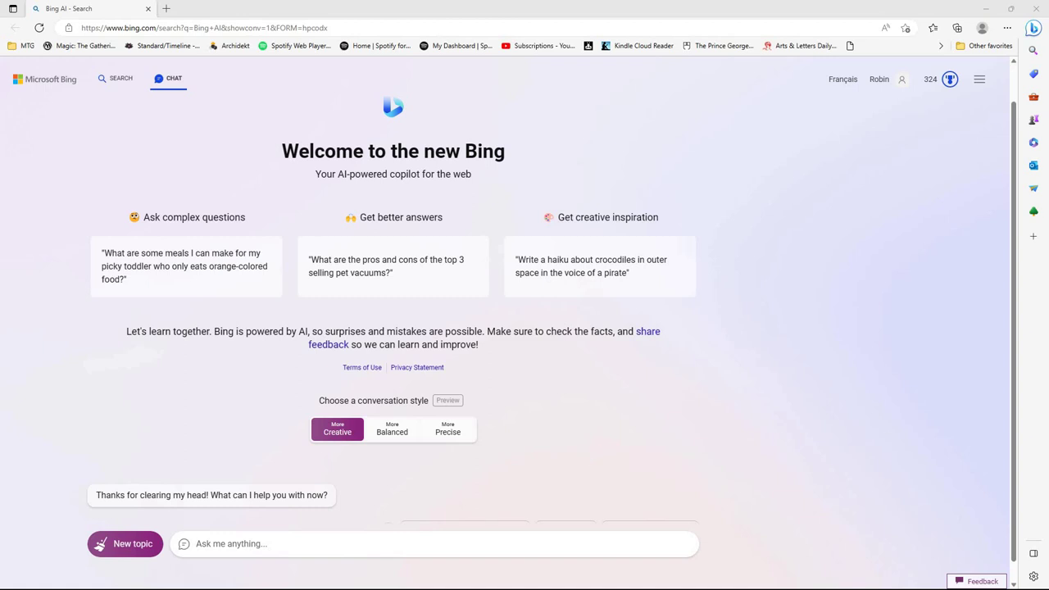
Paste the 'You are an expert in X.' template into the empty message box
click(261, 548)
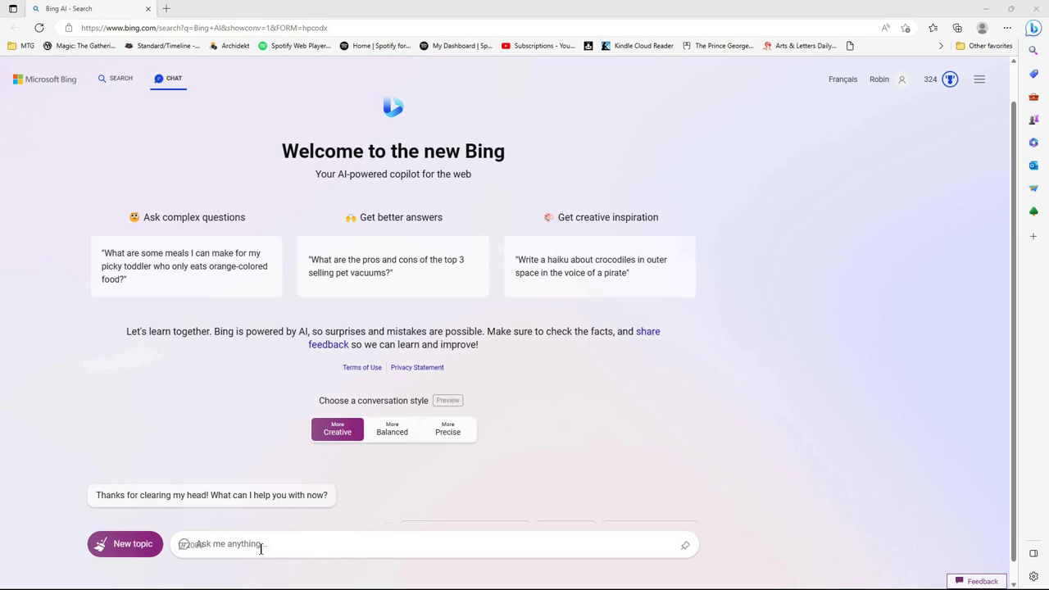
right_click(262, 548)
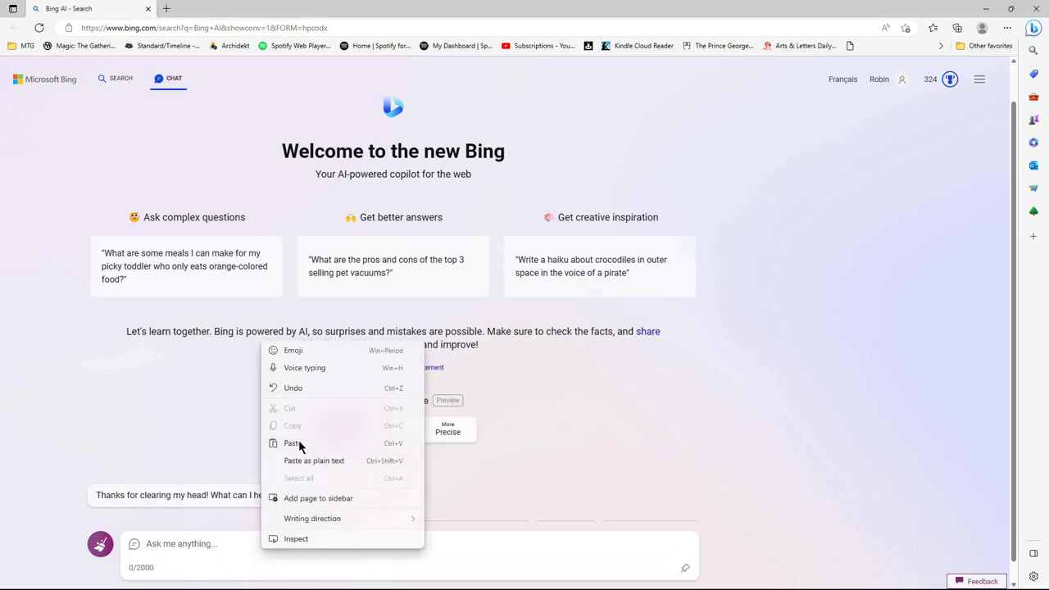
click(293, 443)
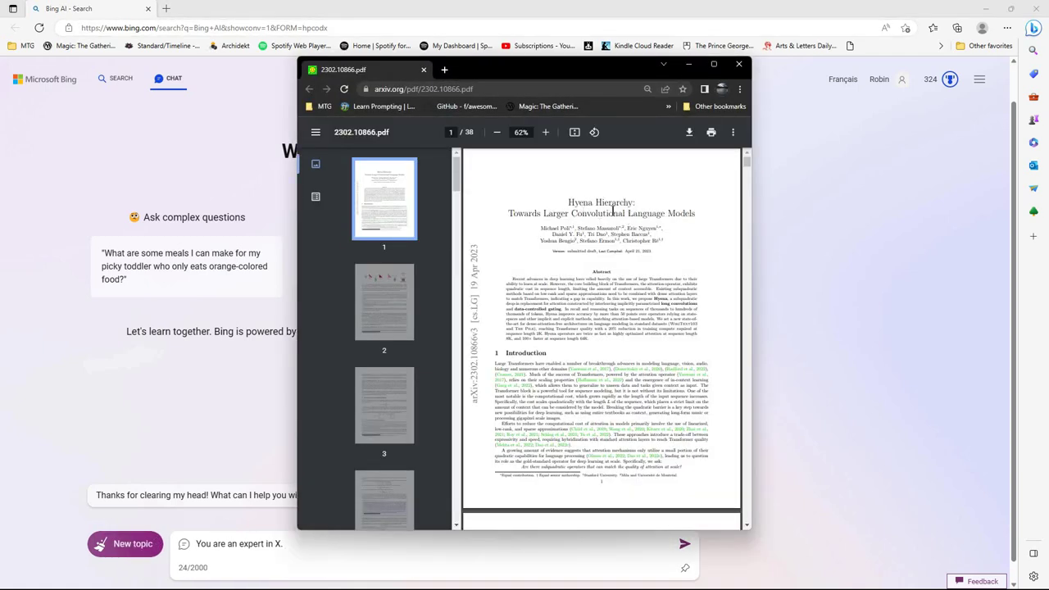
Copy 'Convolutional Language Models' from the Hyena Hierarchy PDF and hide the PDF window
drag(696, 214, 508, 214)
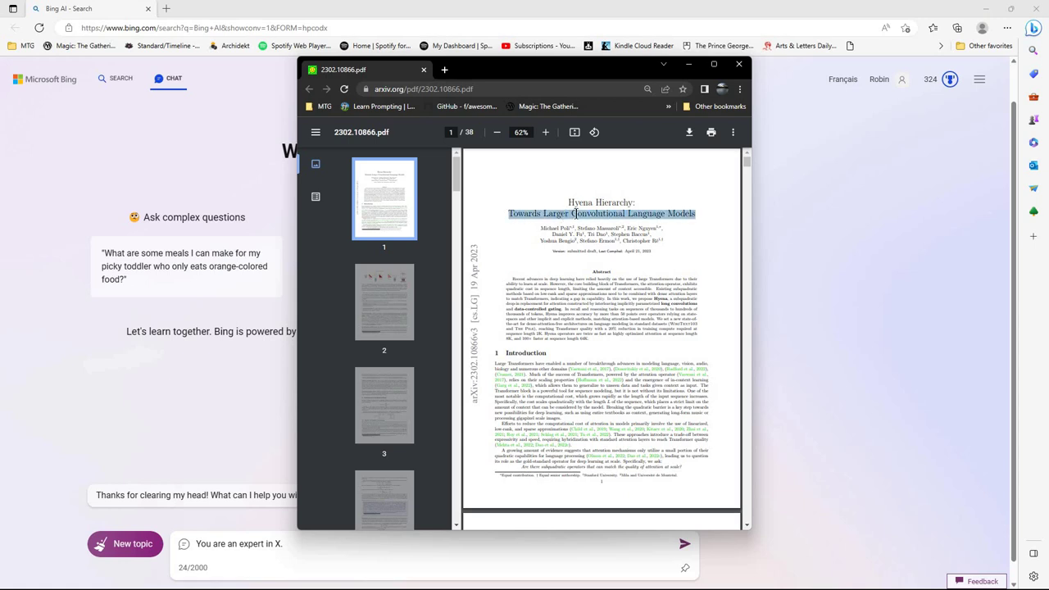
drag(574, 214, 574, 214)
right_click(577, 217)
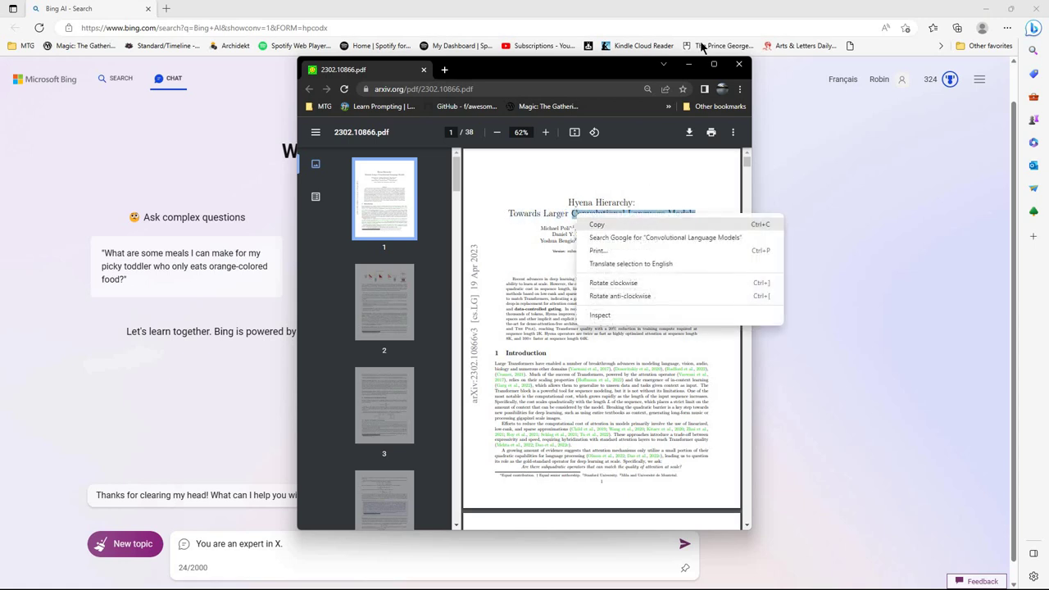
click(687, 67)
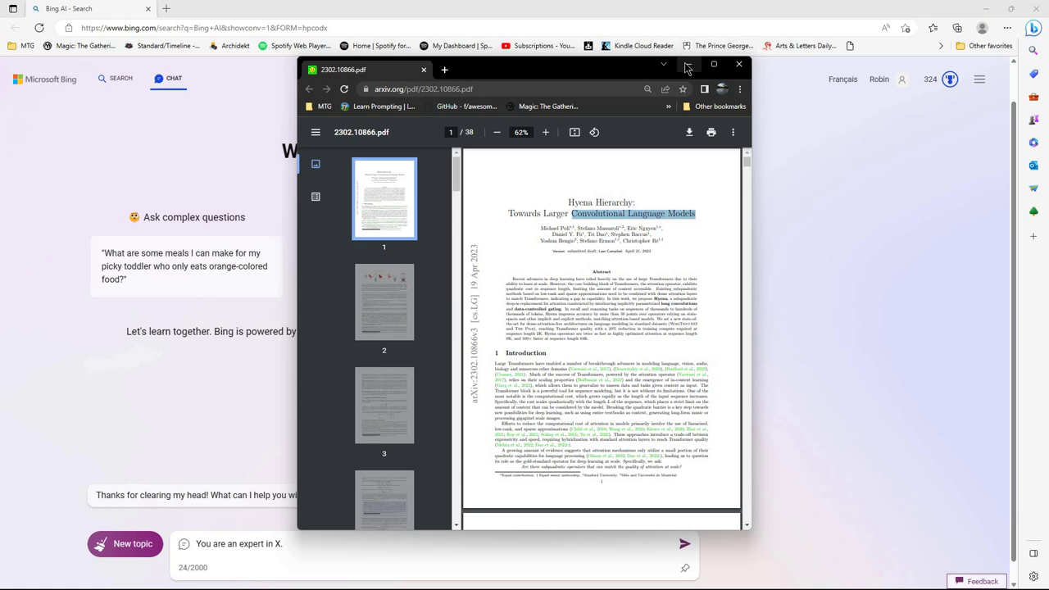
click(687, 68)
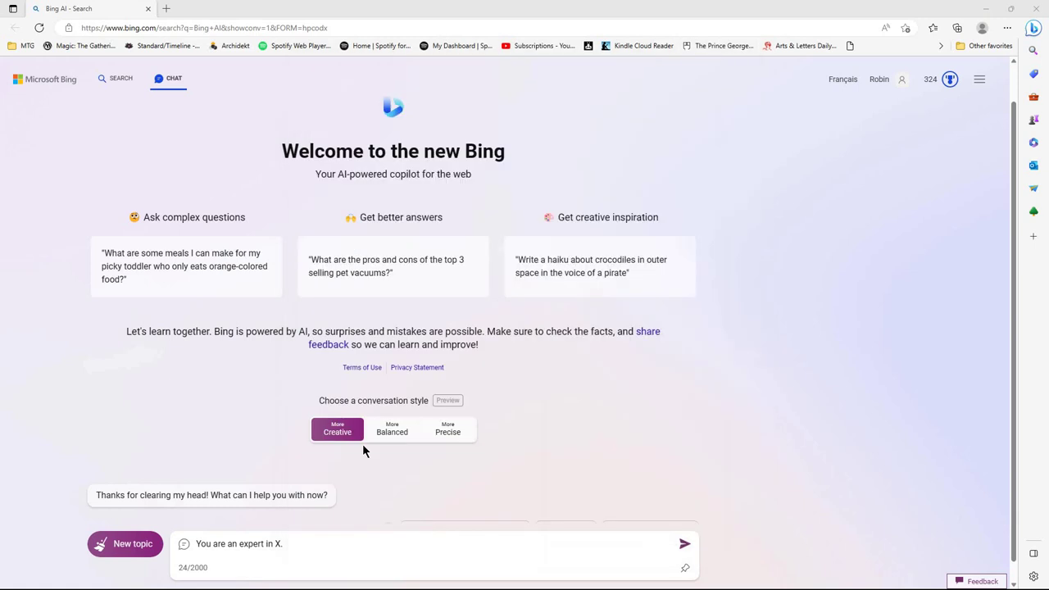
Replace the X placeholder in the prompt with 'Convolutional Language Models'
click(276, 544)
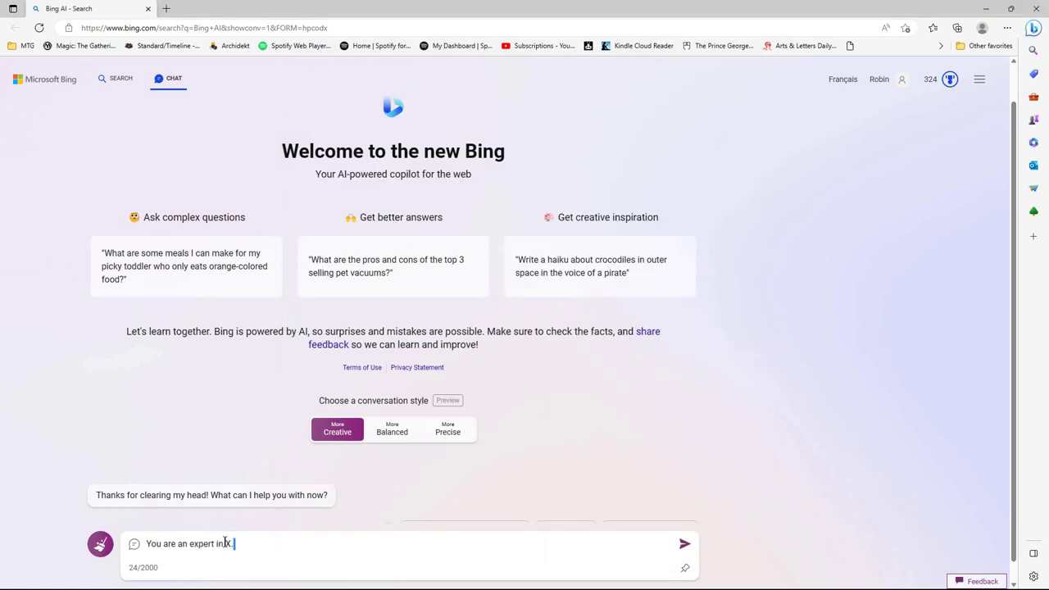
double_click(226, 543)
key(shift+F10)
key(ctrl+v)
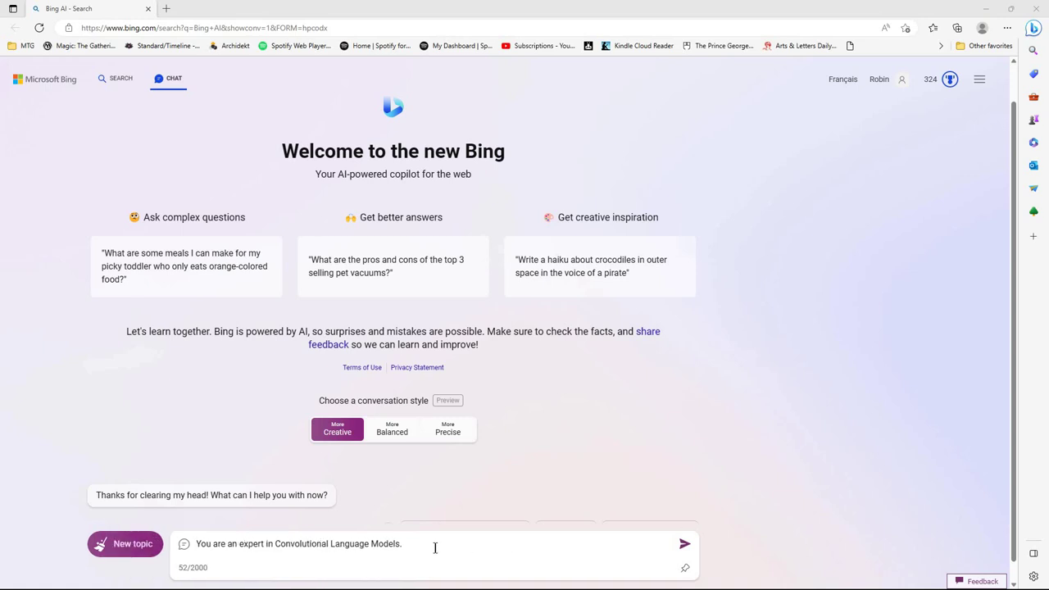
Append the course-length question with the arXiv 2302.10866 paper link and send it
click(410, 546)
right_click(455, 431)
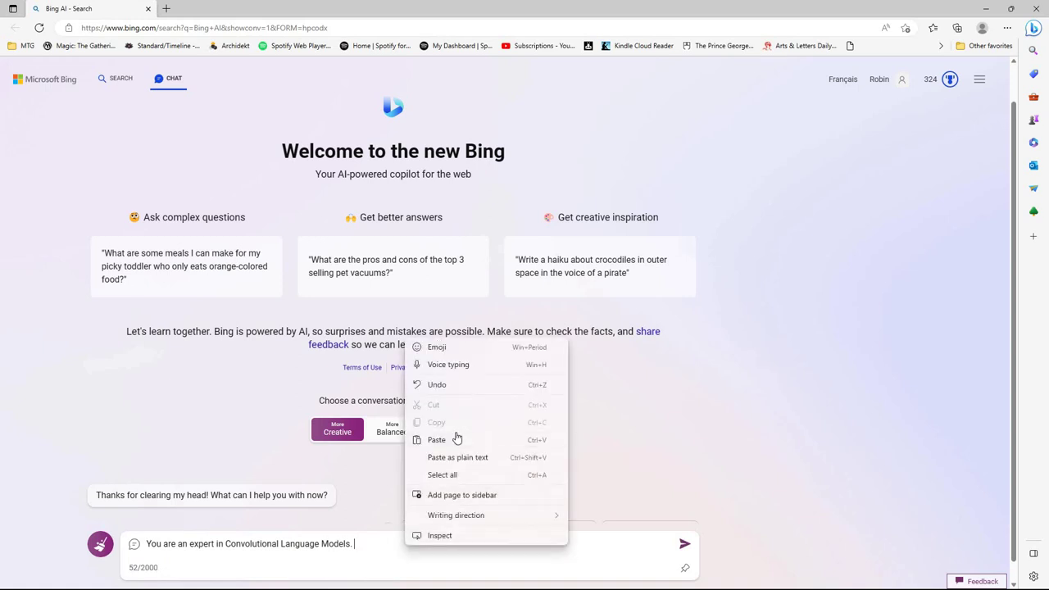
click(456, 438)
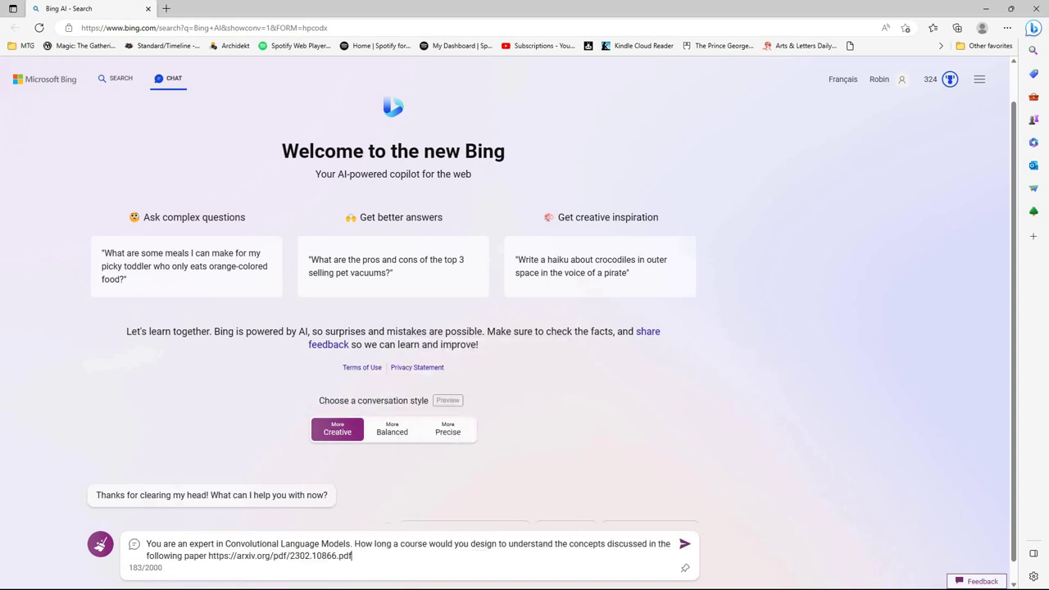
key(Return)
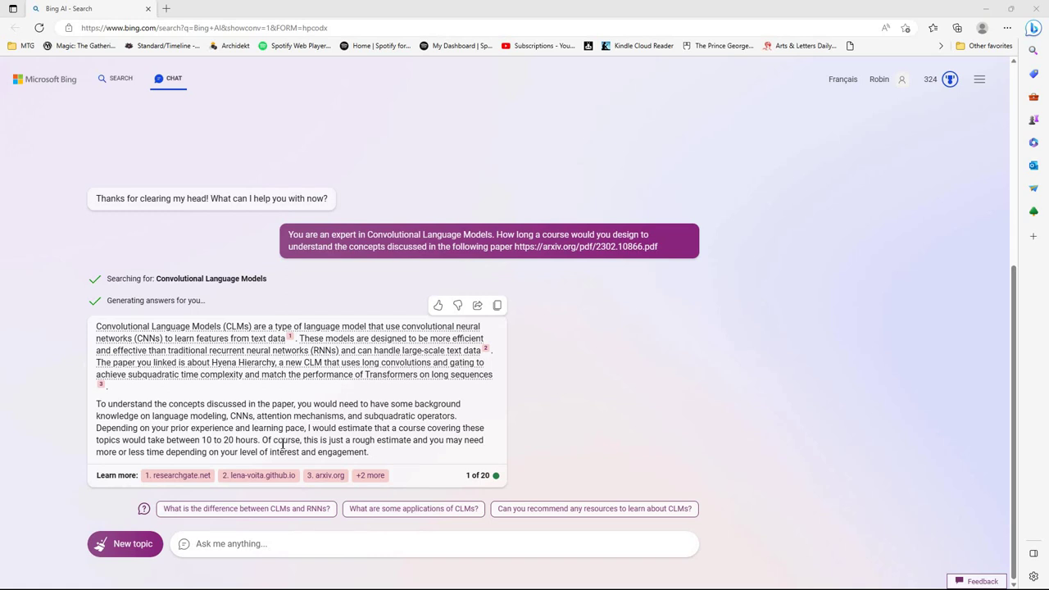
Paste the course-outcomes prompt, set both N values to 10, add 'Each lesson is 2 hours', and send
click(271, 547)
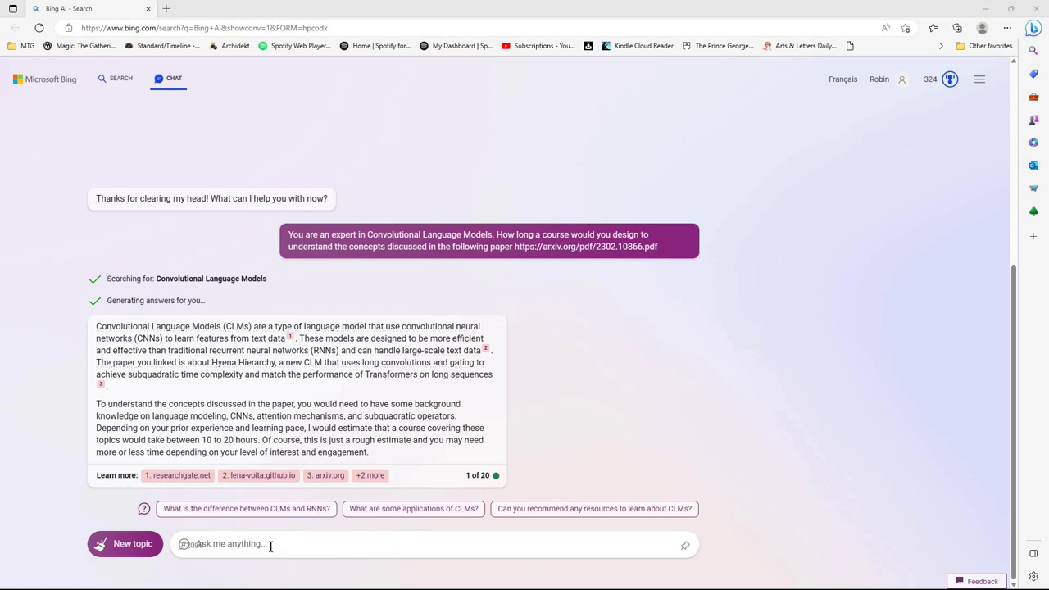
right_click(271, 546)
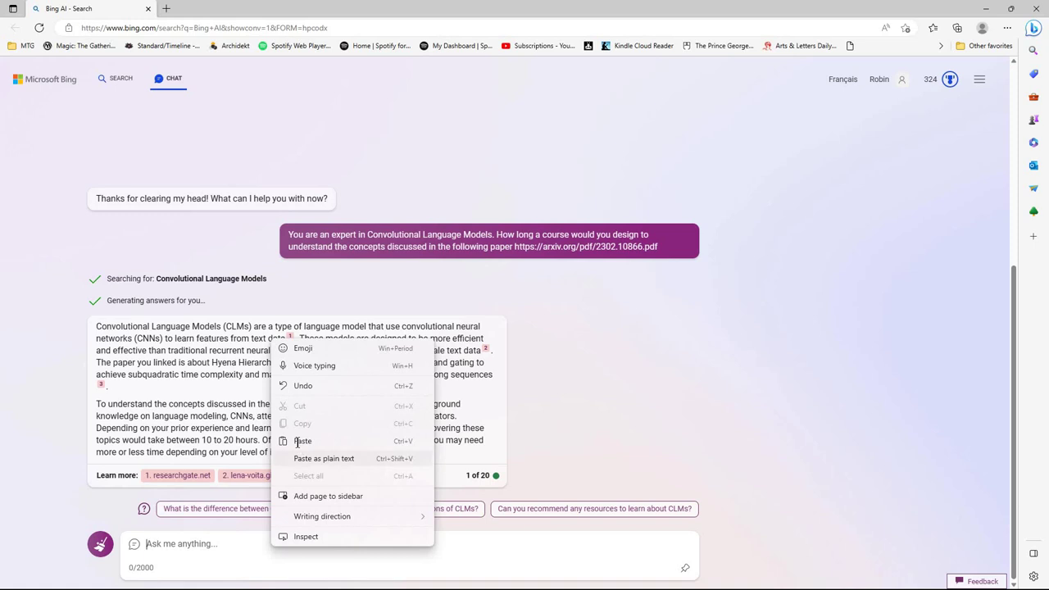
click(298, 443)
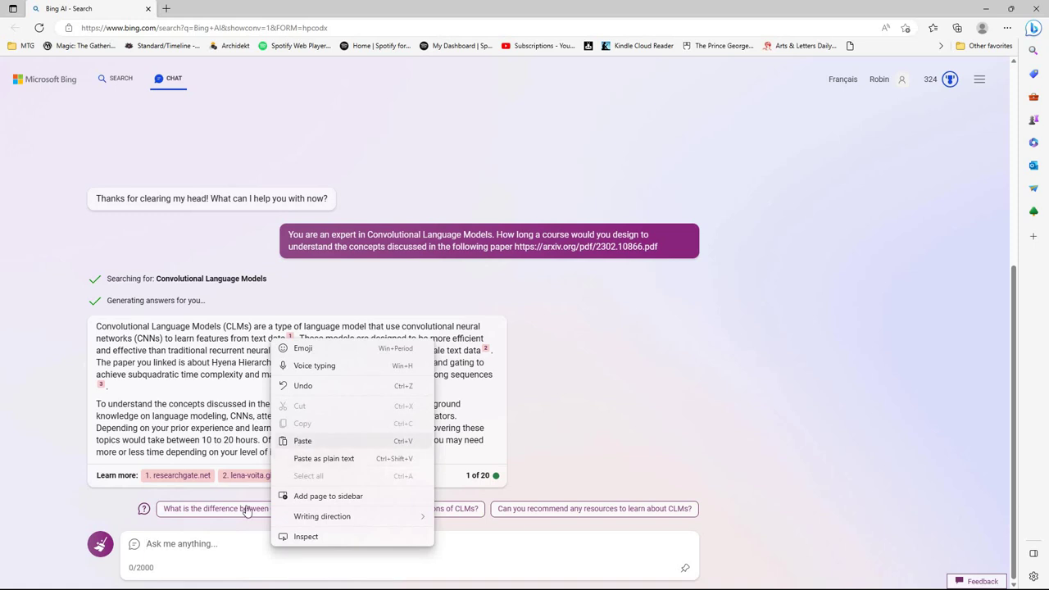
double_click(171, 543)
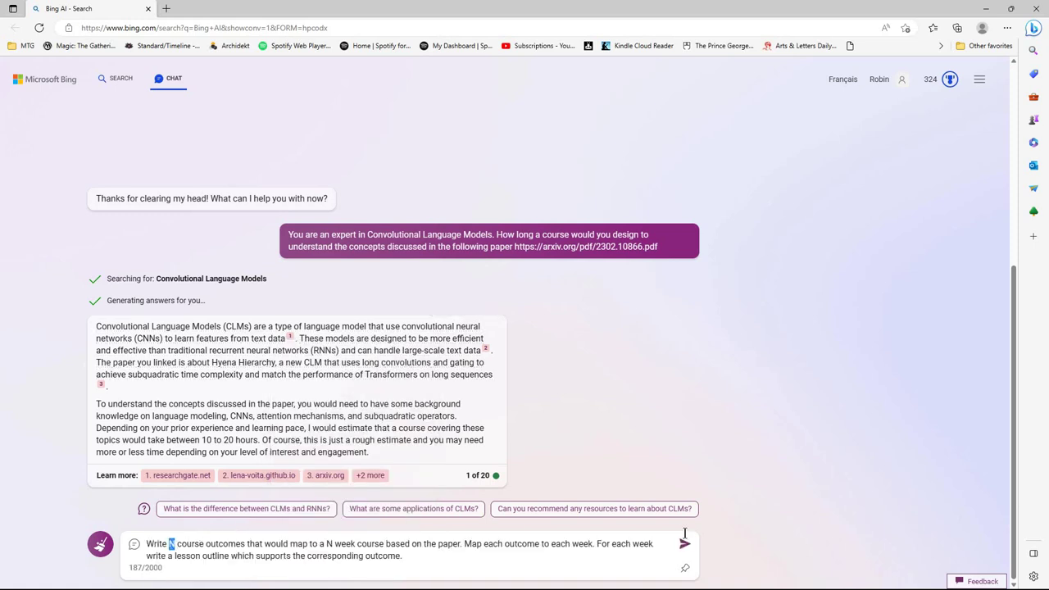
text(10)
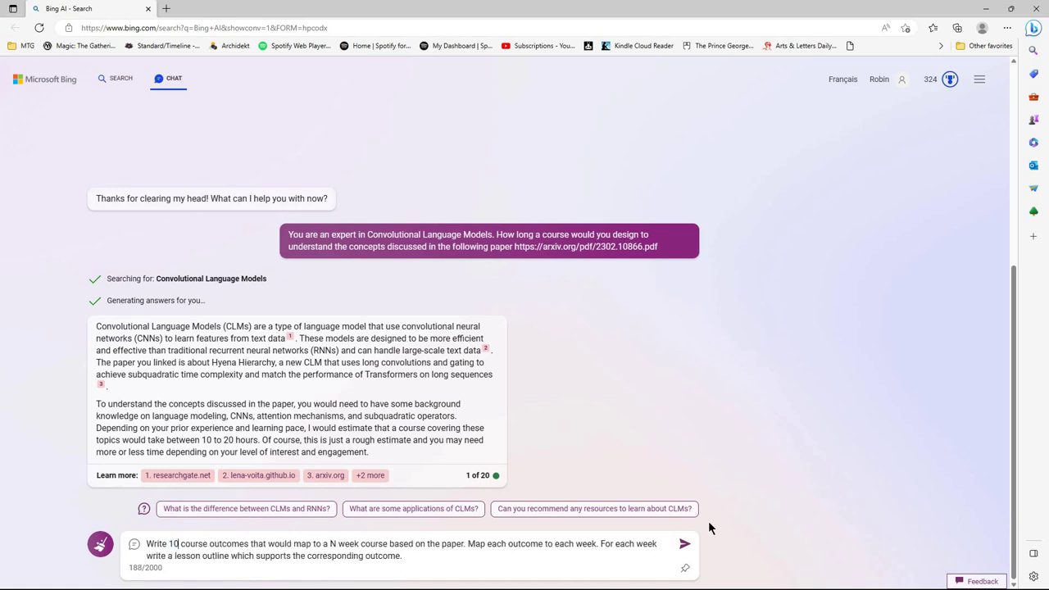
double_click(332, 544)
text(10)
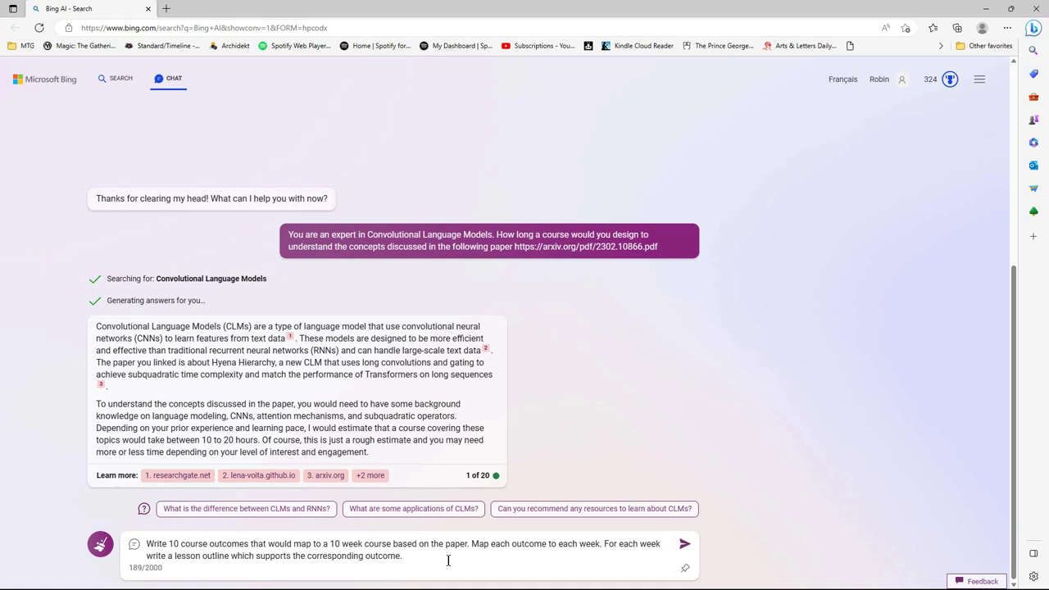
text(Each lesson is 2 hours.)
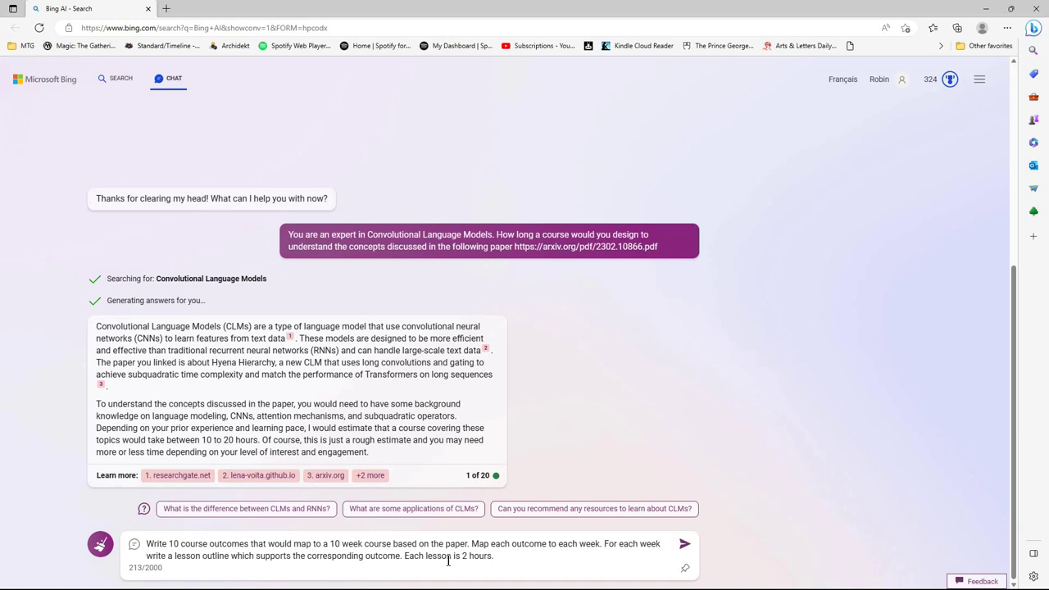
click(685, 547)
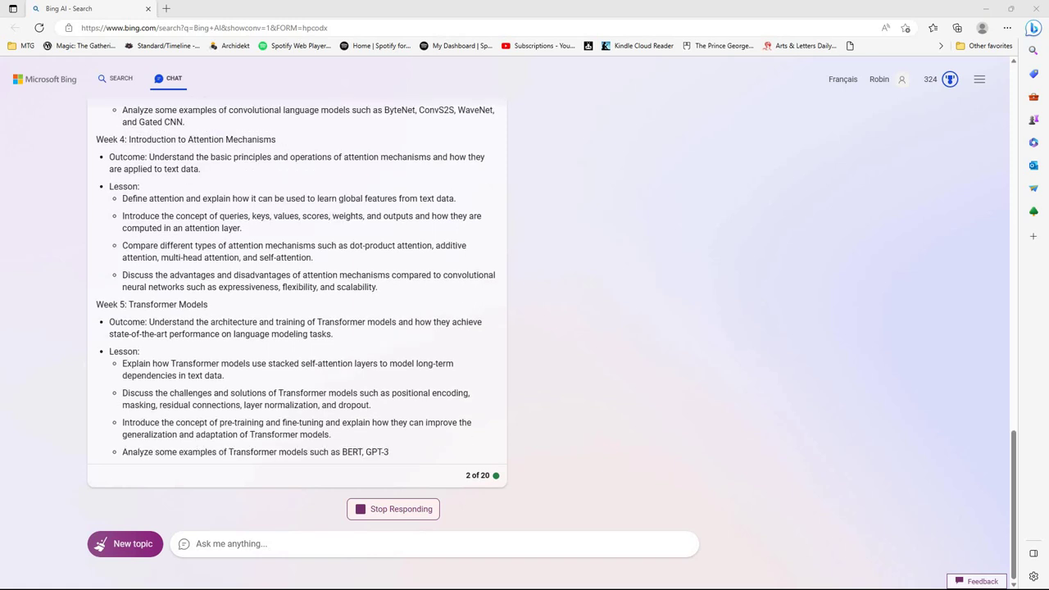
Check the saved prompt notes in Notepad, then scroll the streaming outline up and back down
drag(1048, 73, 929, 92)
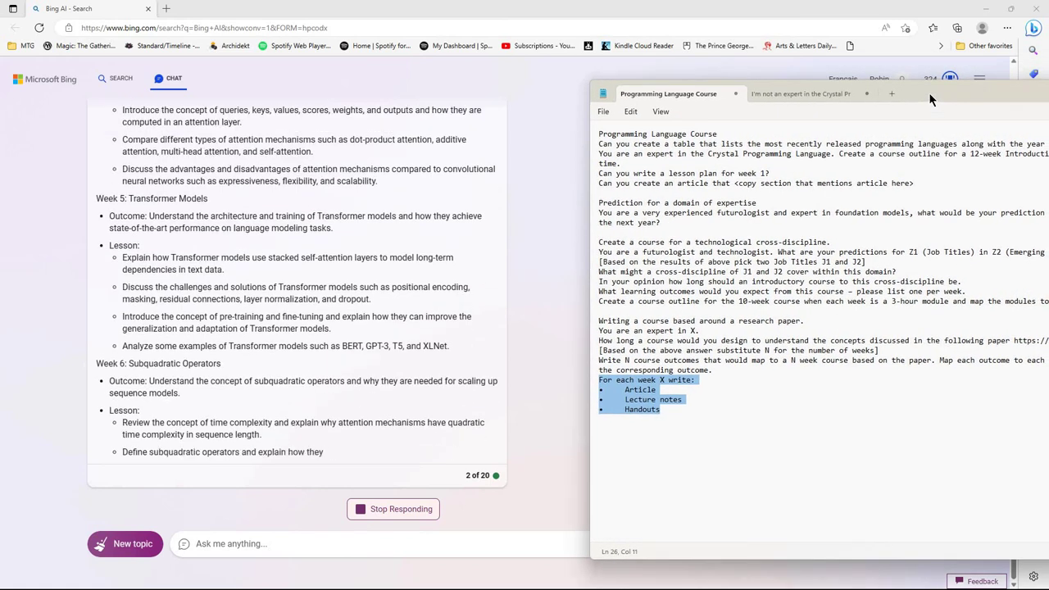
key(alt+Tab)
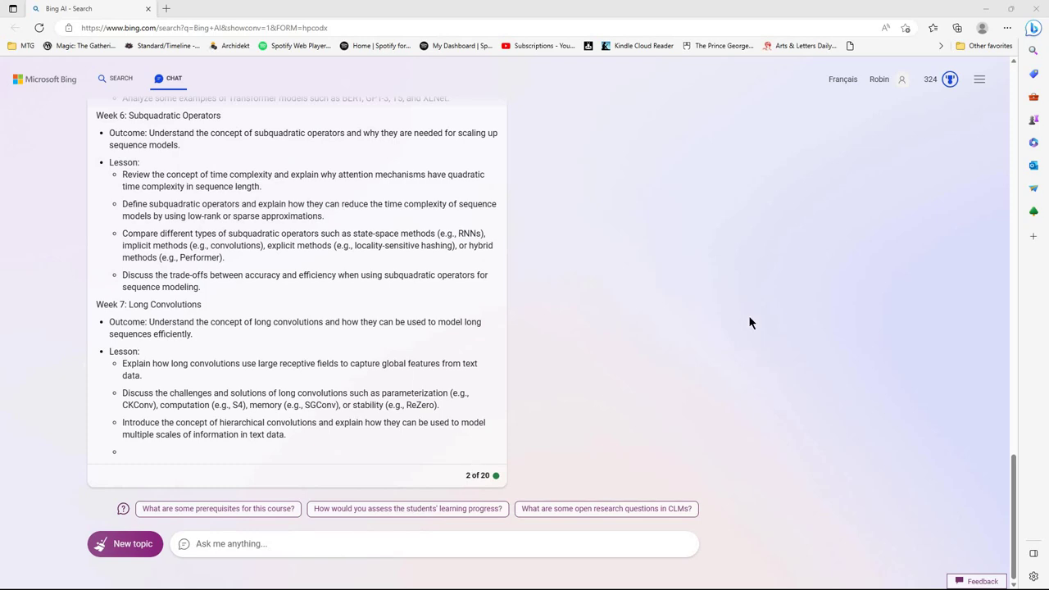
scroll(749, 322, up, 12)
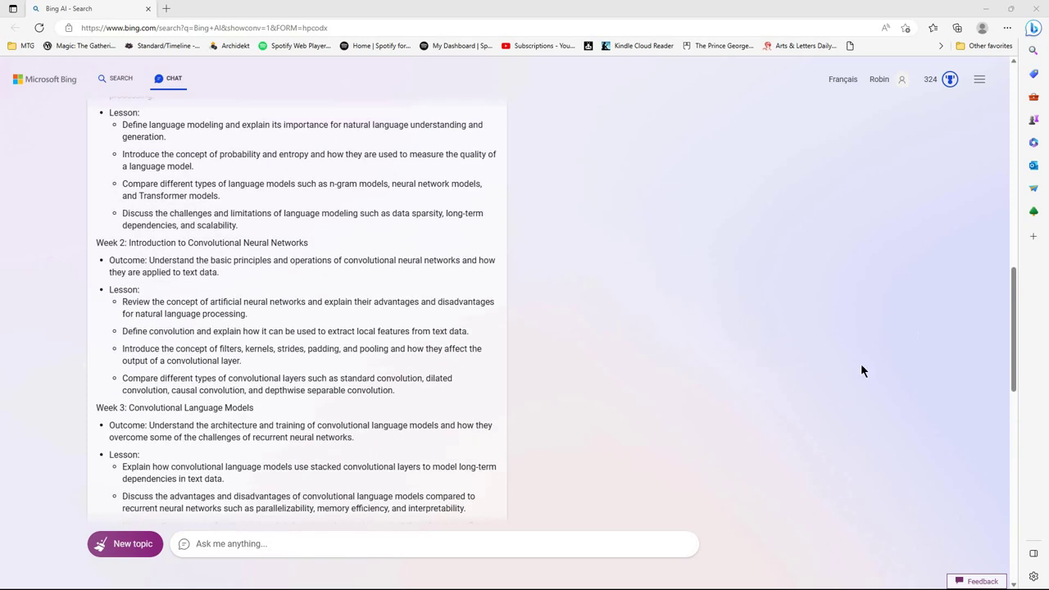
scroll(861, 372, down, 10)
Type 'For week 1 please provide lecture notes and a handout.' into the chat box
click(363, 544)
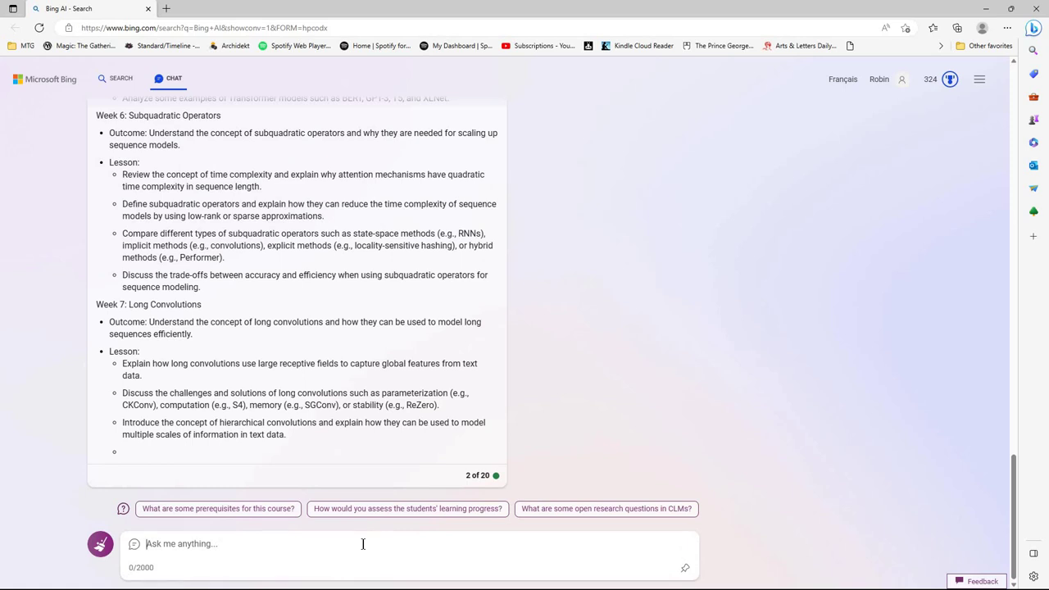
text(For week)
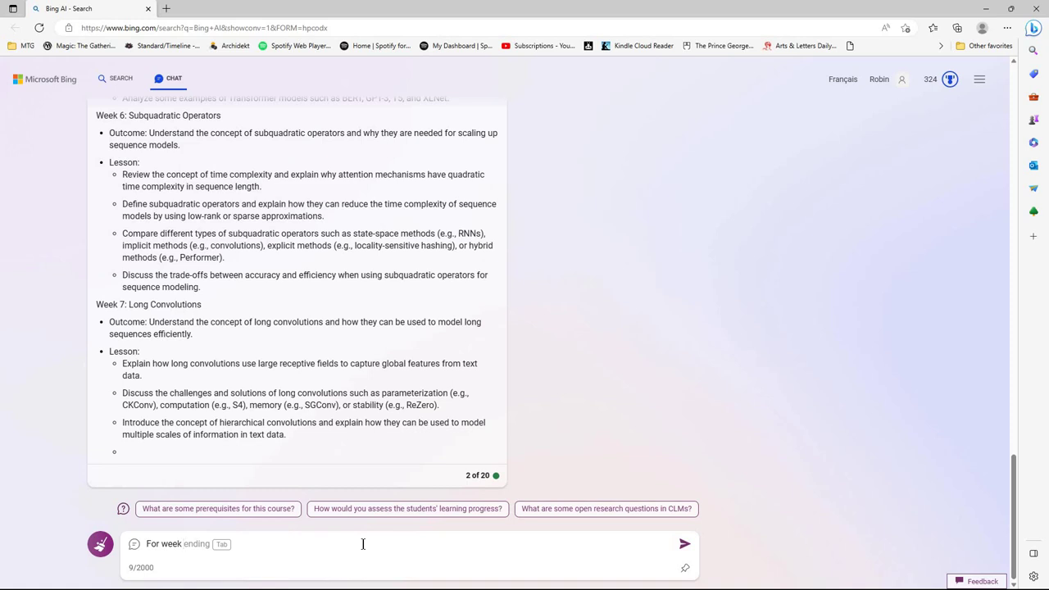
text(1 please )
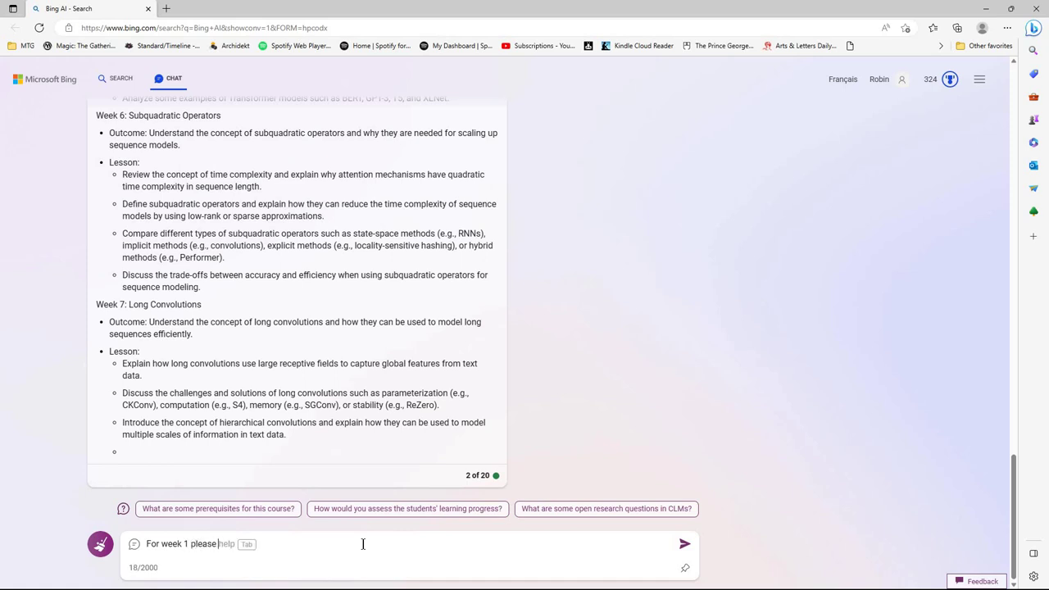
text(provide a)
key(BackSpace)
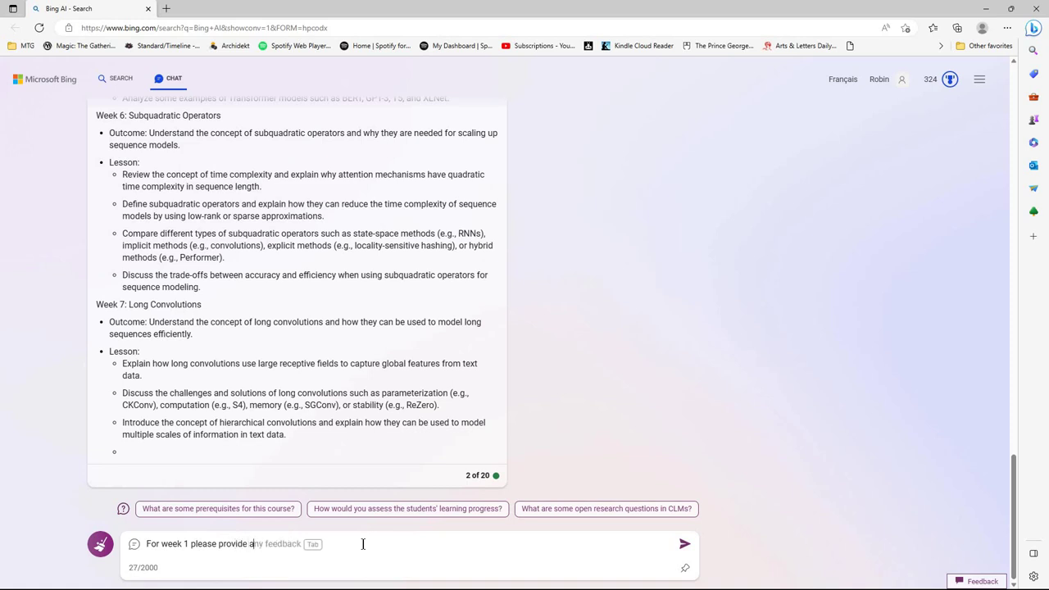
key(BackSpace)
text(lecture notes and a hando)
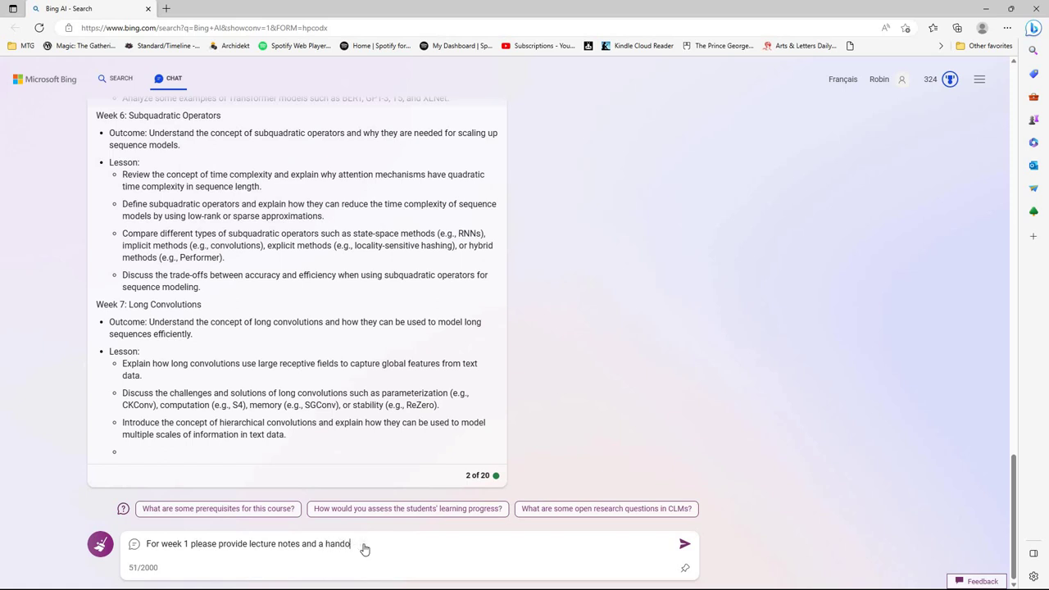
text(ut.)
Send the week 1 lecture notes and handout request
key(Return)
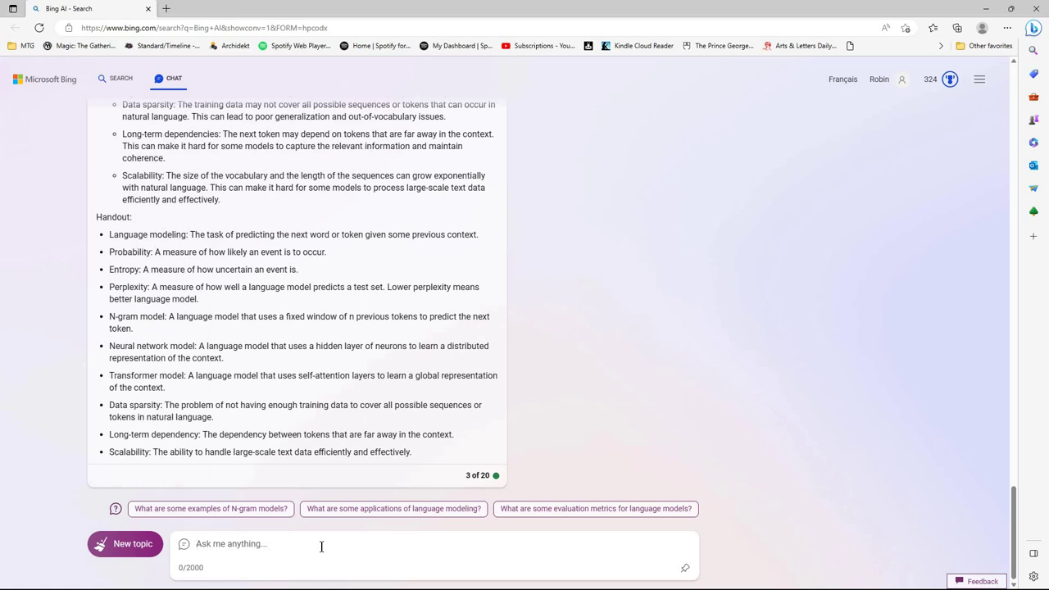
Send 'write a lesson plan for week 1' and scroll up through the earlier replies
text(write a)
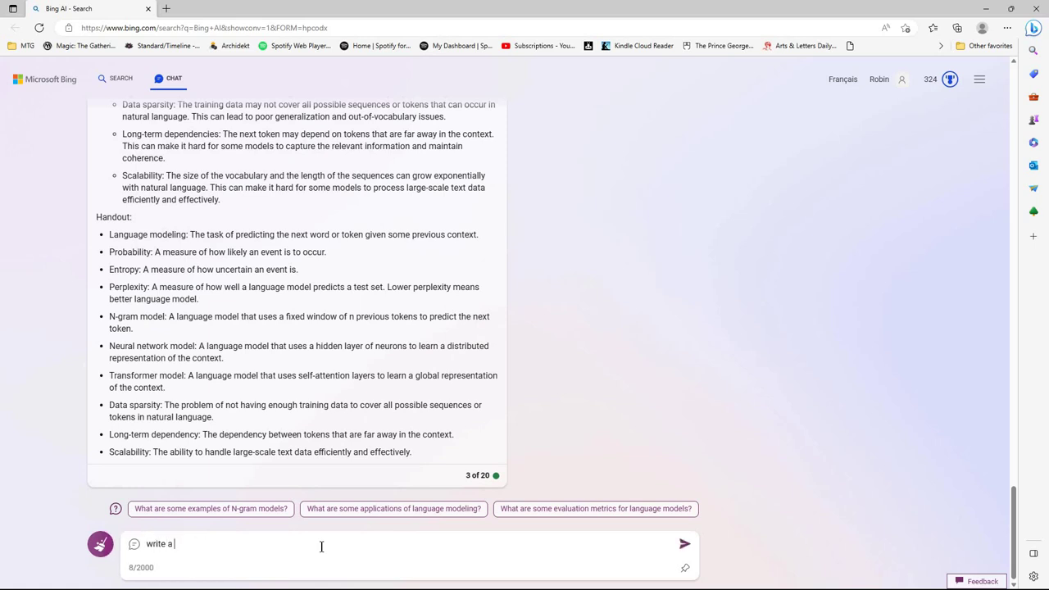
text( lesson plan )
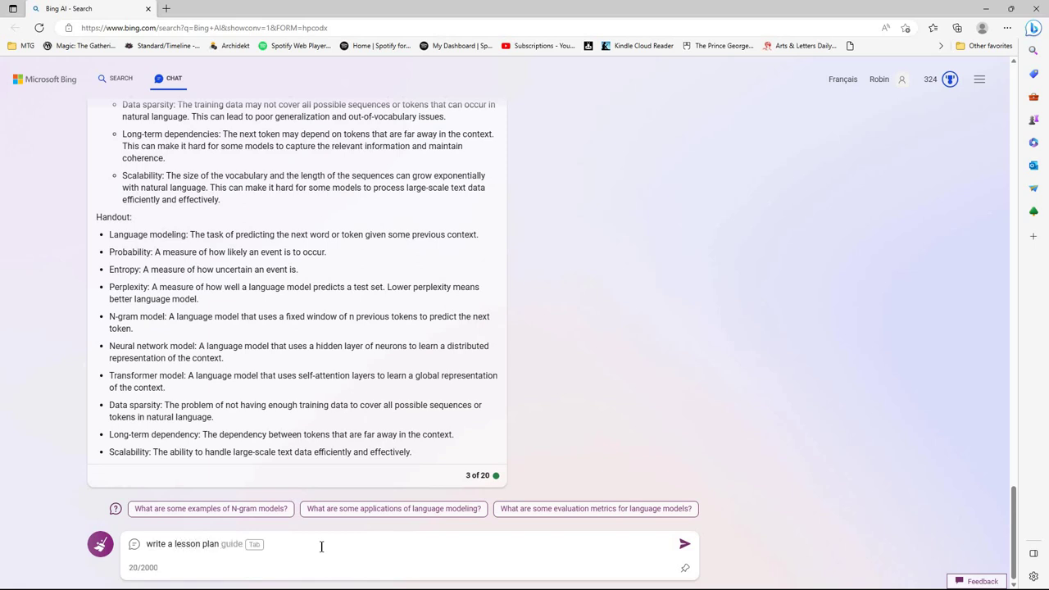
text(for week 1)
key(Return)
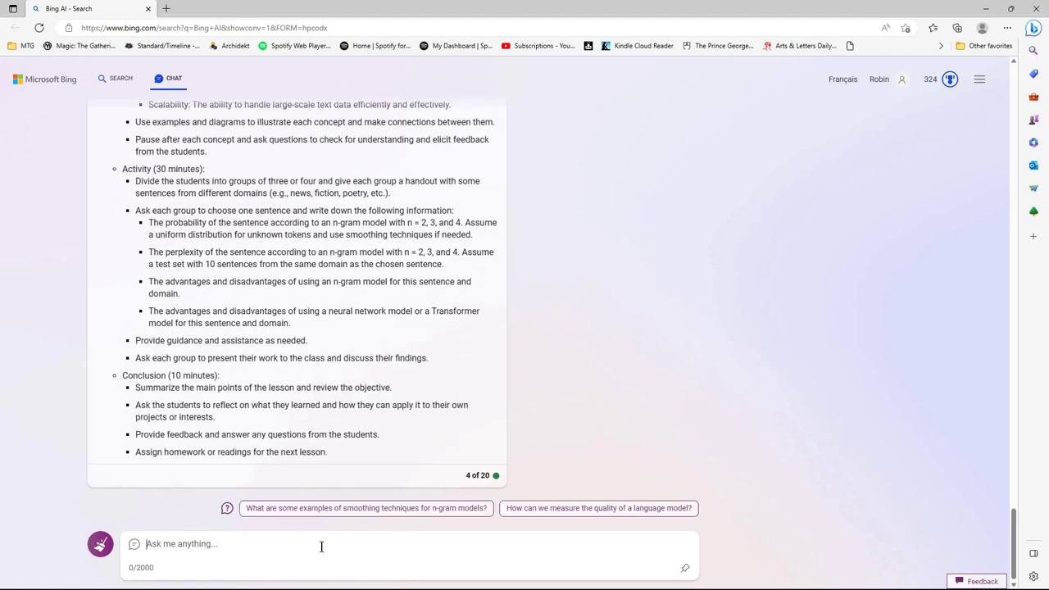
scroll(479, 344, up, 10)
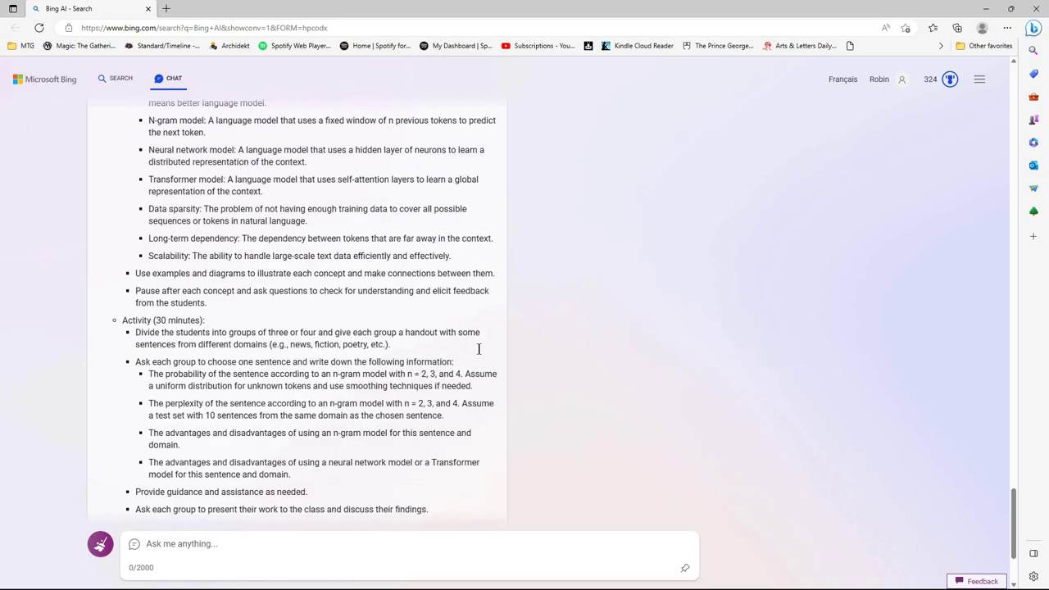
scroll(295, 319, up, 10)
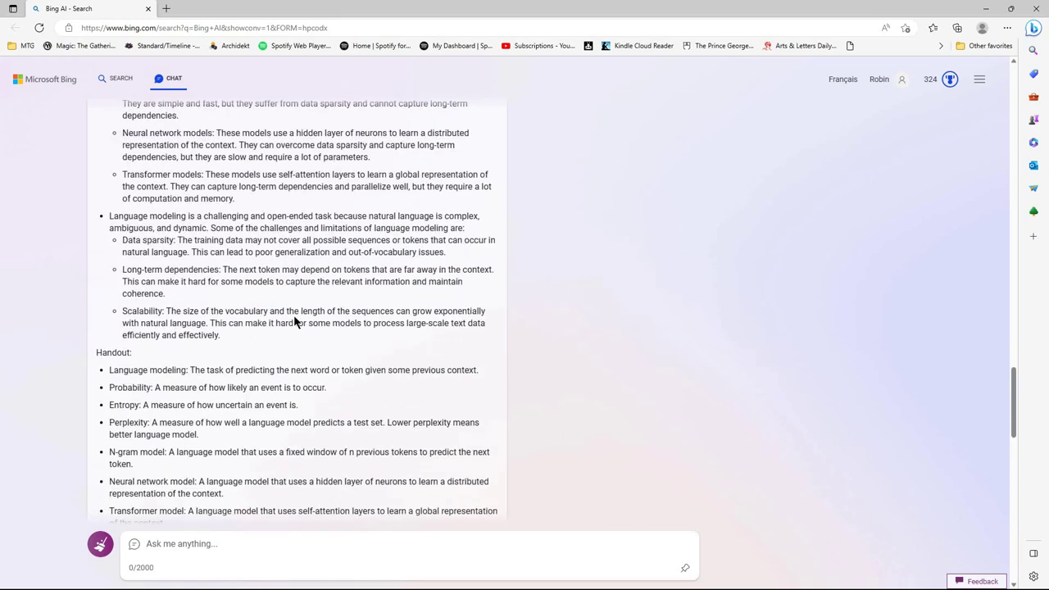
scroll(295, 322, up, 1)
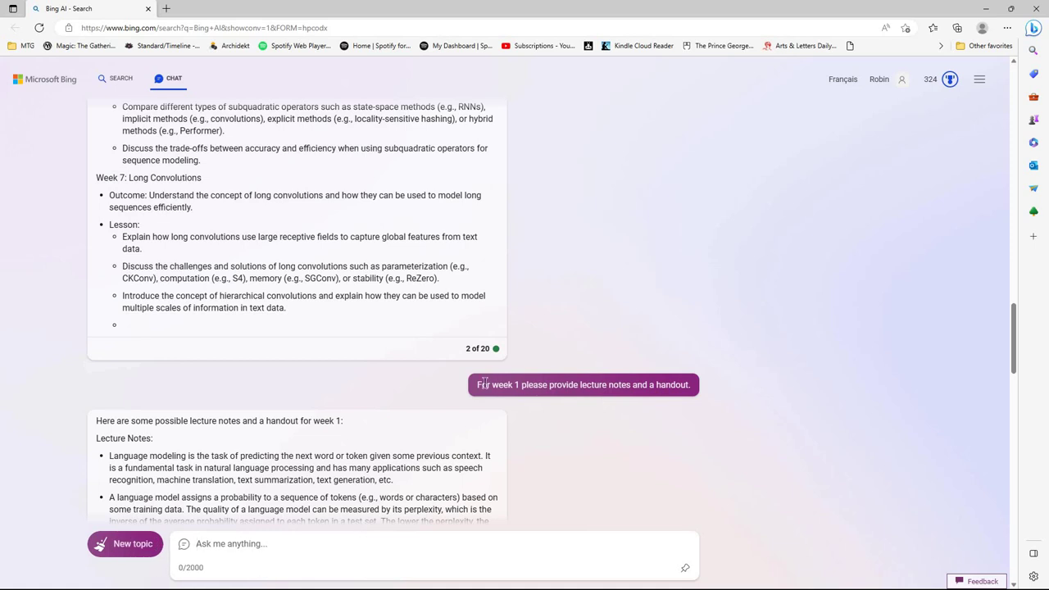
Copy the sent week 1 lecture notes and handout request text for reuse
drag(478, 385, 679, 399)
right_click(679, 399)
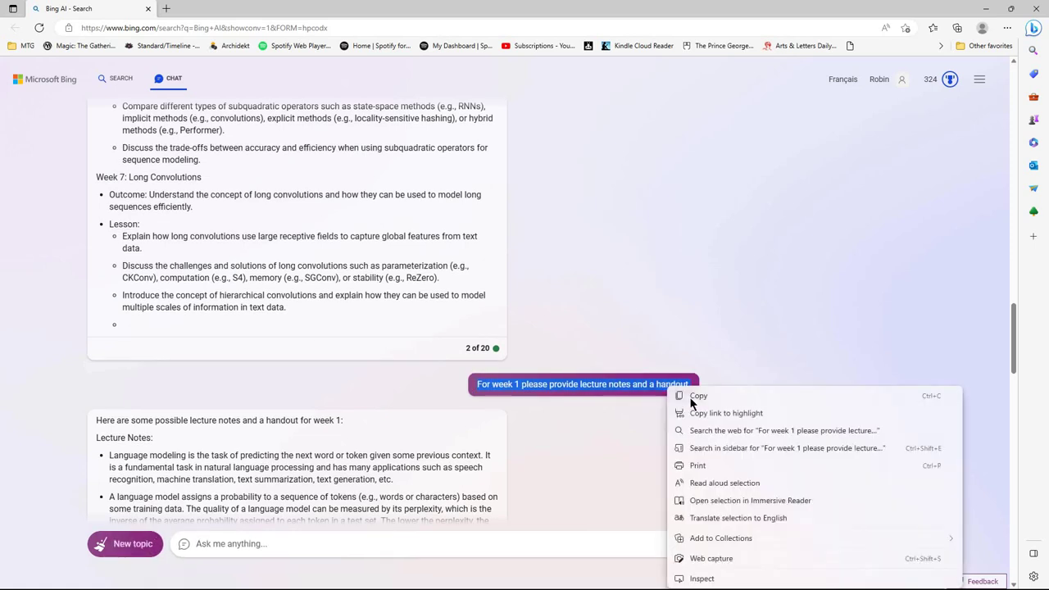
click(639, 428)
scroll(640, 428, down, 4)
scroll(637, 430, down, 10)
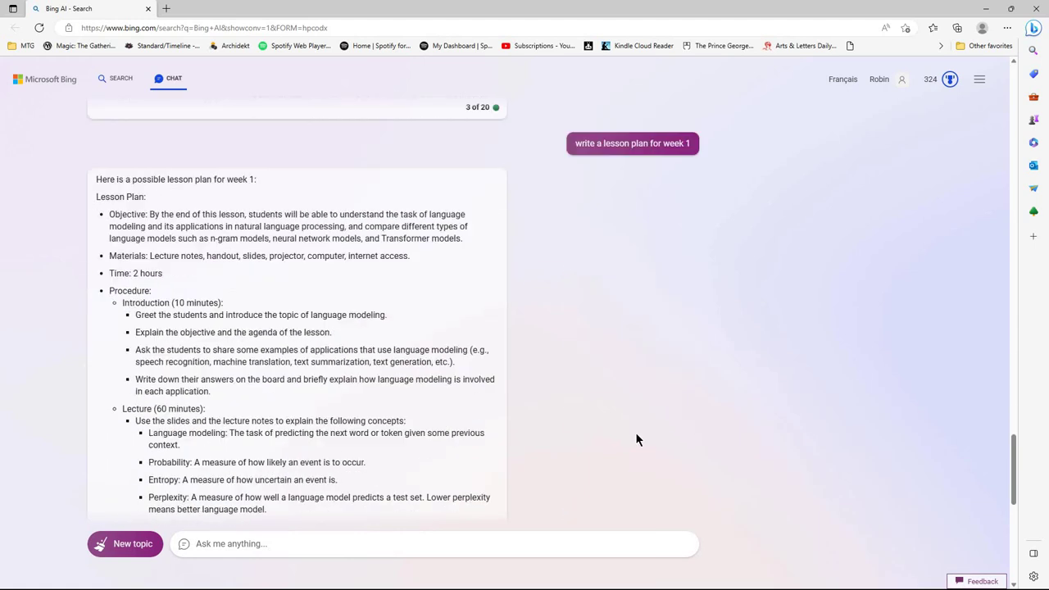
right_click(450, 543)
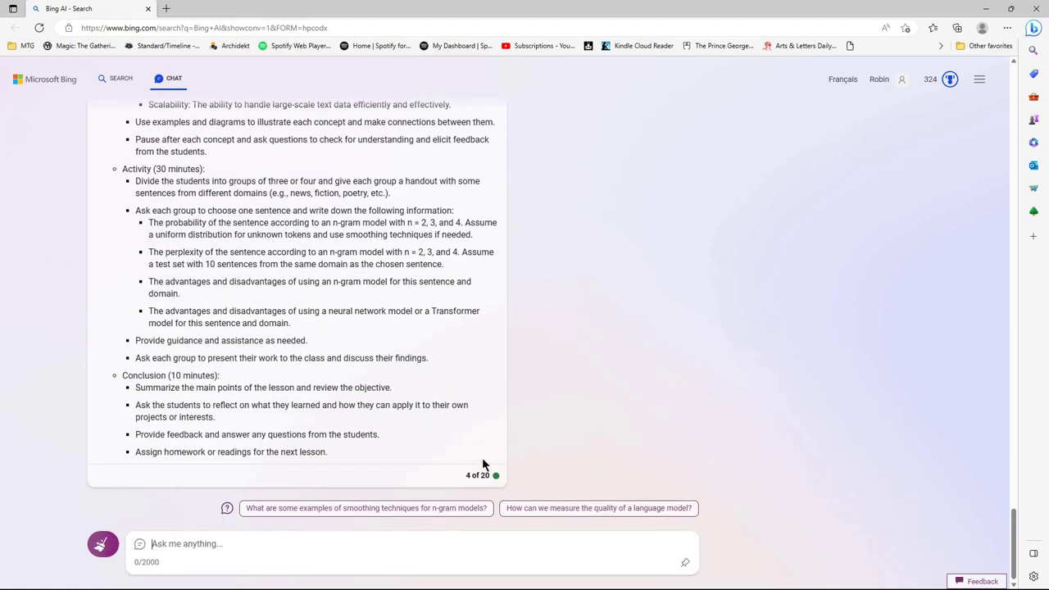
Paste the request, change week 1 to 2, add 'a lesson plan,' and 'student' handout, then send
key(Return)
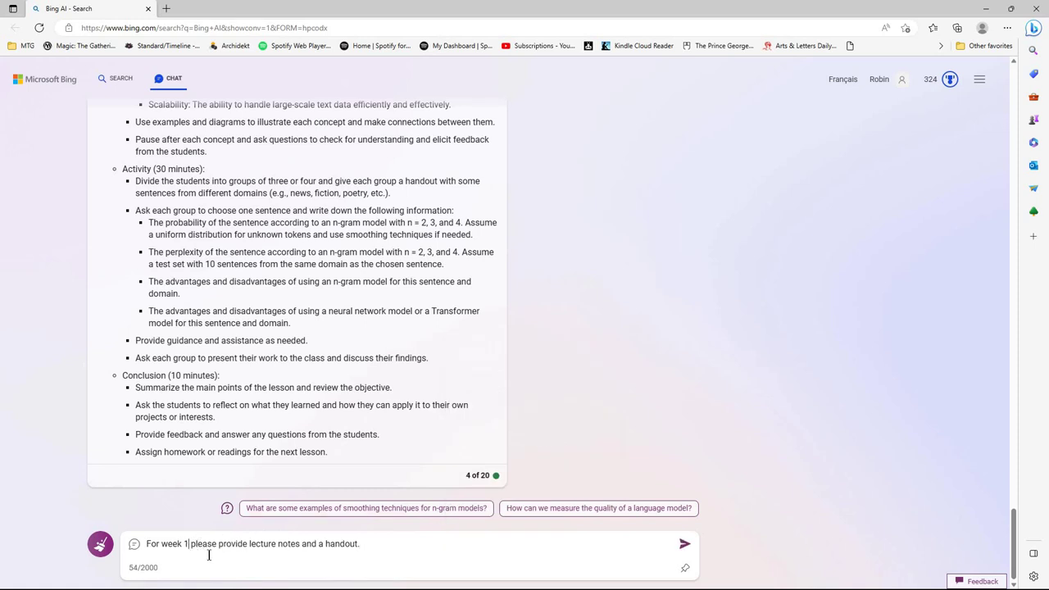
key(BackSpace)
text(2)
key(Right)
key(Right)
key(Right)
text(a )
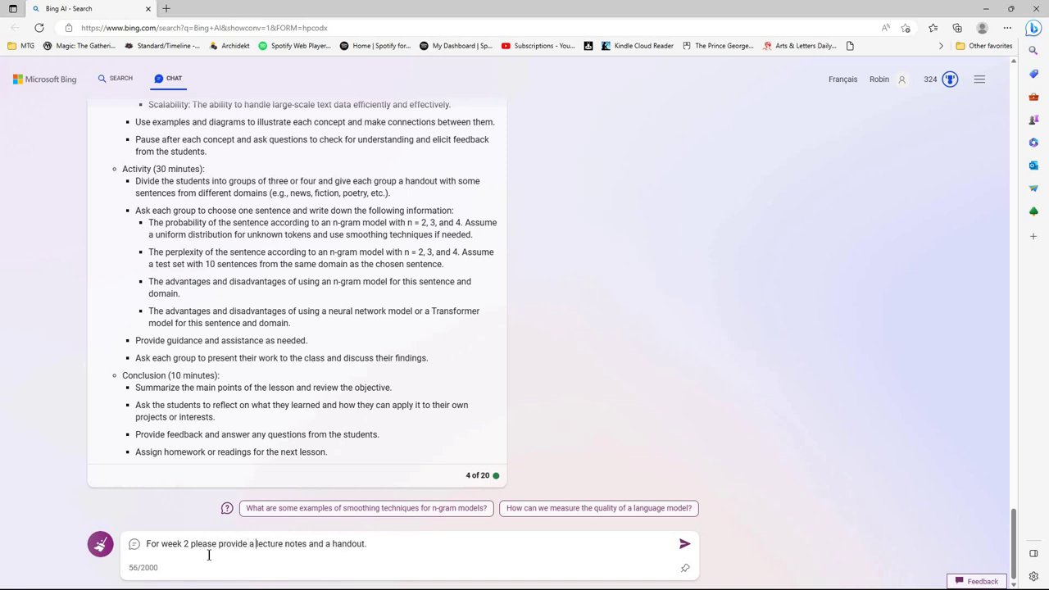
text(lesson )
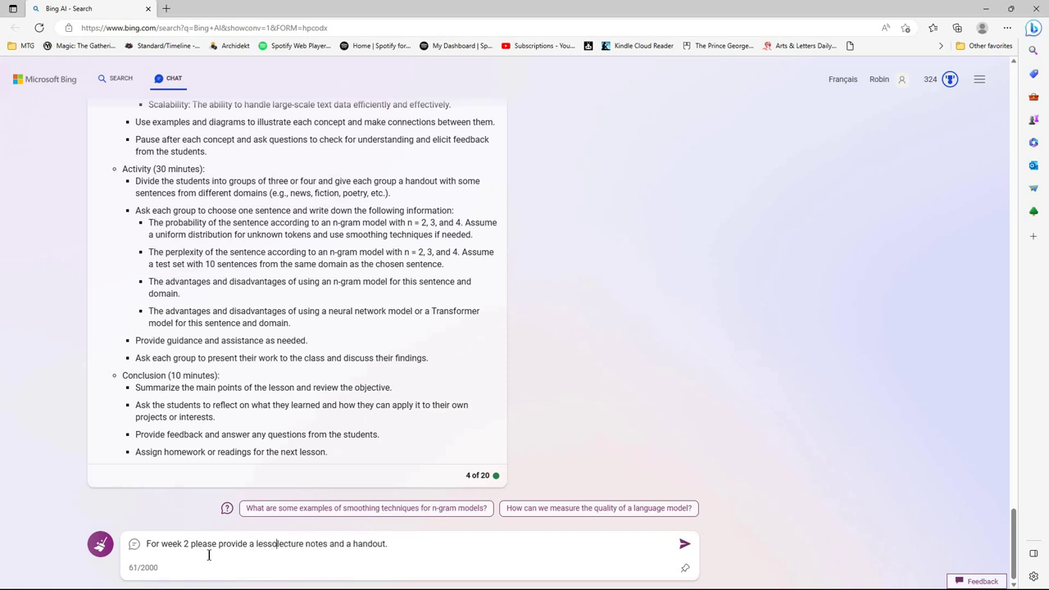
text(plan)
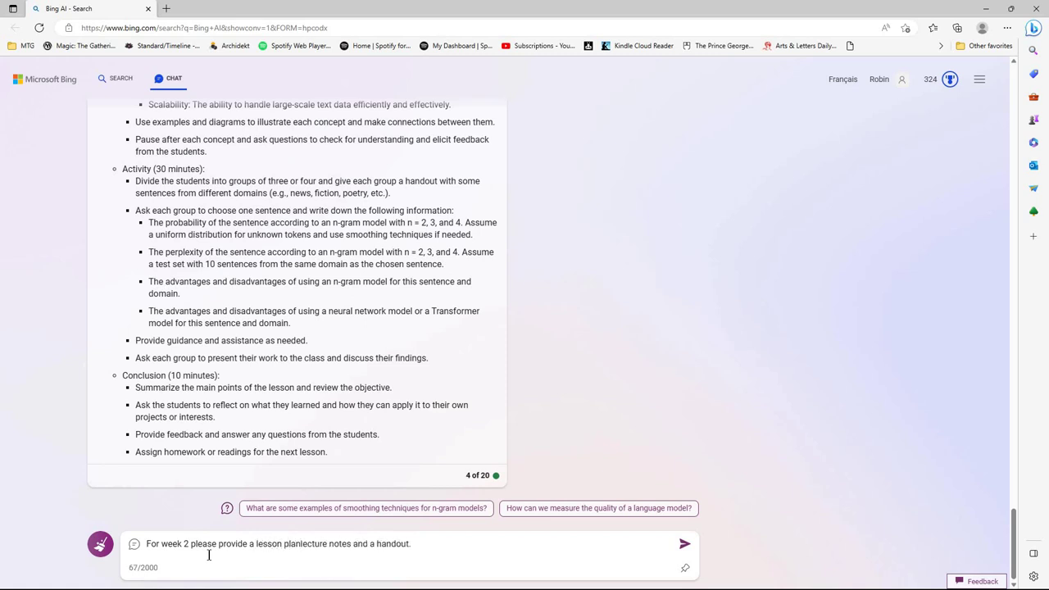
text(,)
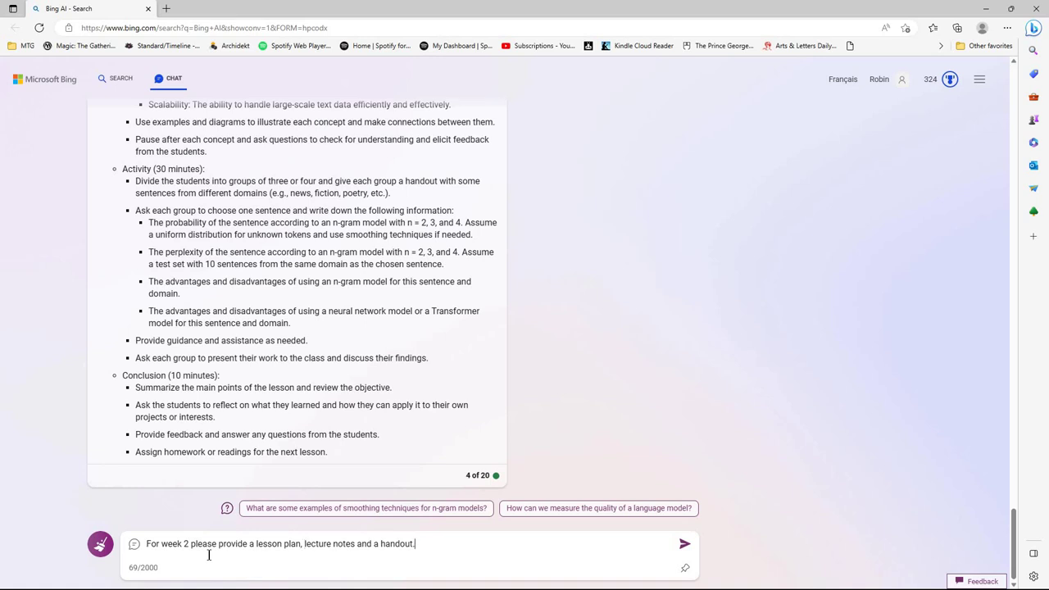
key(Left)
key(Left)
key(Left)
key(Left)
key(Left)
key(Left)
key(Left)
text(student)
key(Return)
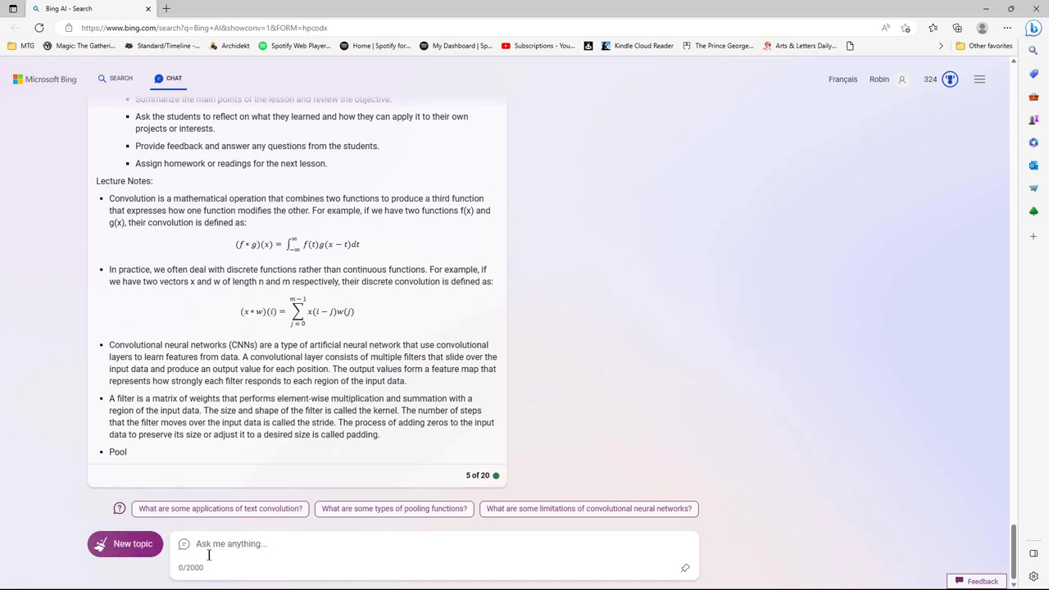
Send 'continue' so the cut-off week 2 answer finishes with its handout
click(209, 555)
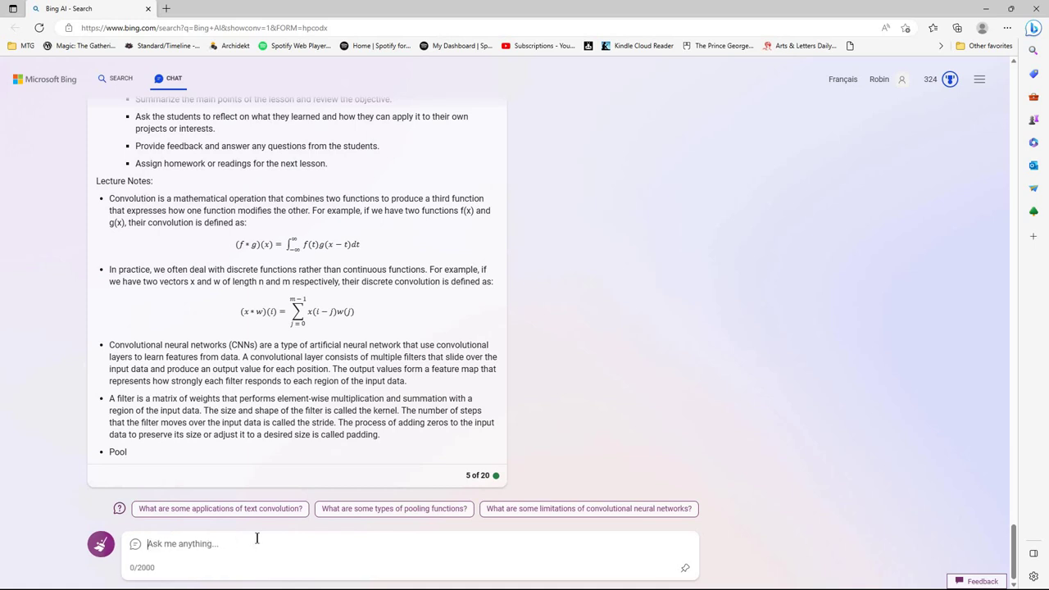
text(con)
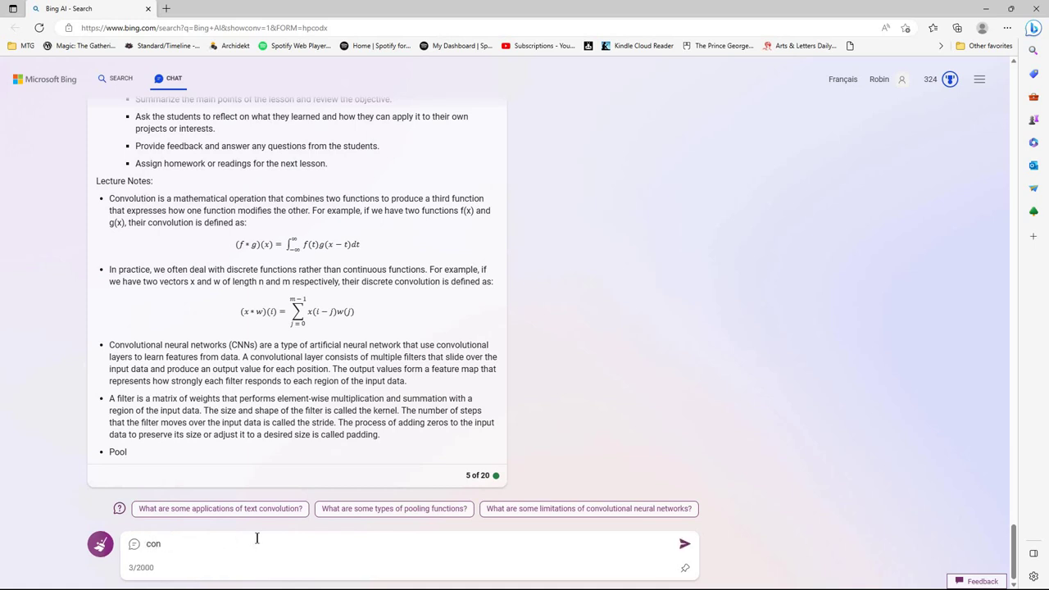
text(tinue)
key(Return)
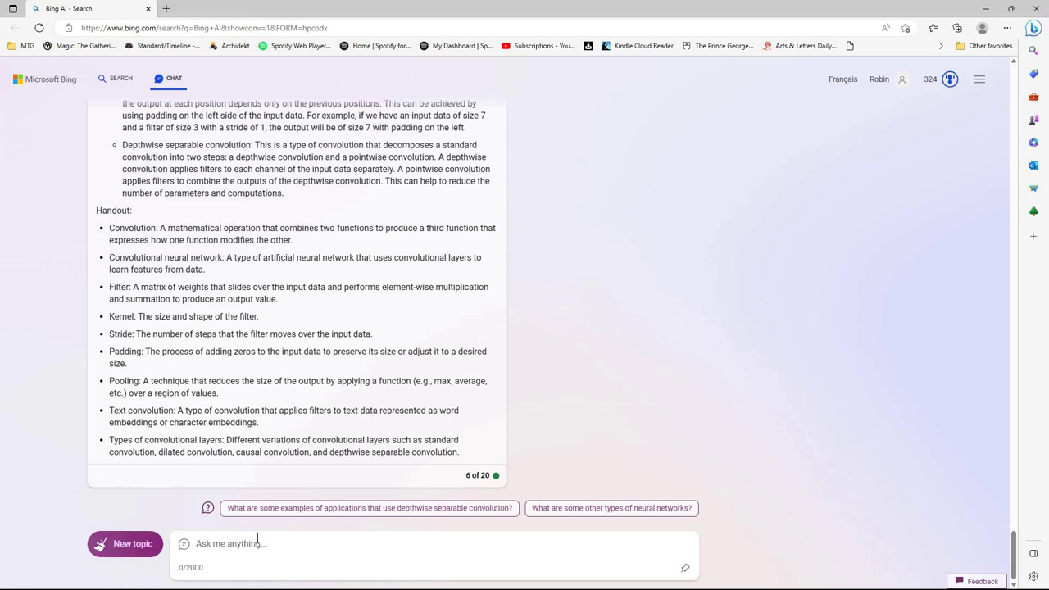
scroll(335, 333, up, 5)
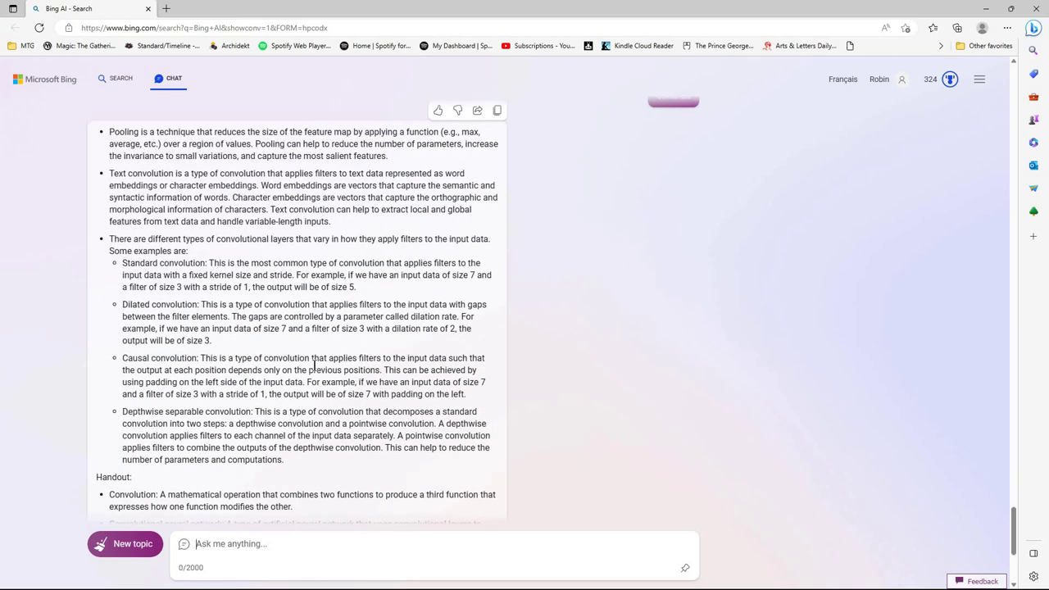
scroll(314, 362, up, 10)
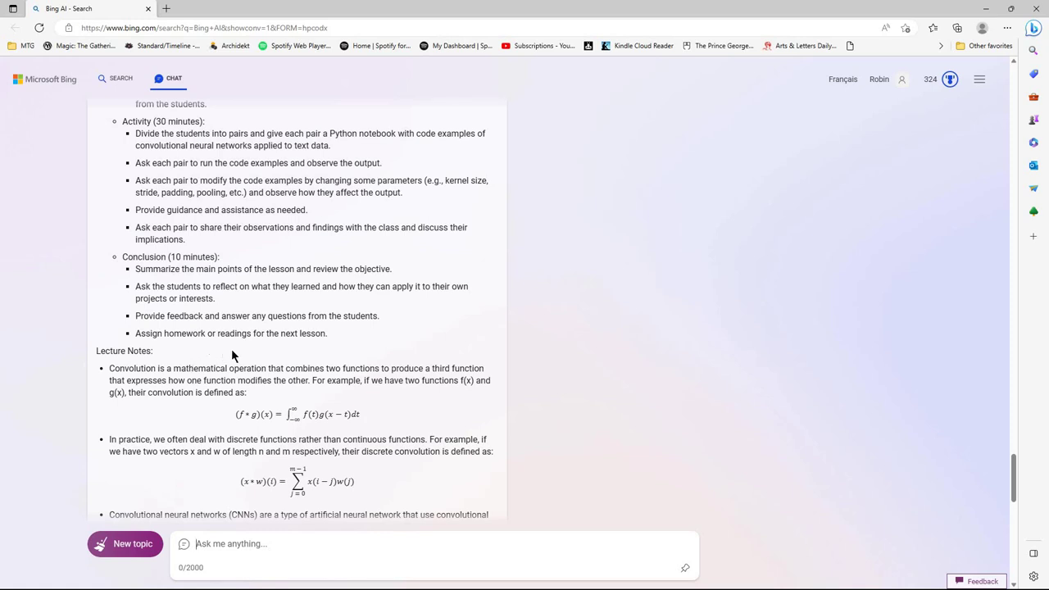
scroll(301, 340, up, 1)
scroll(300, 340, up, 2)
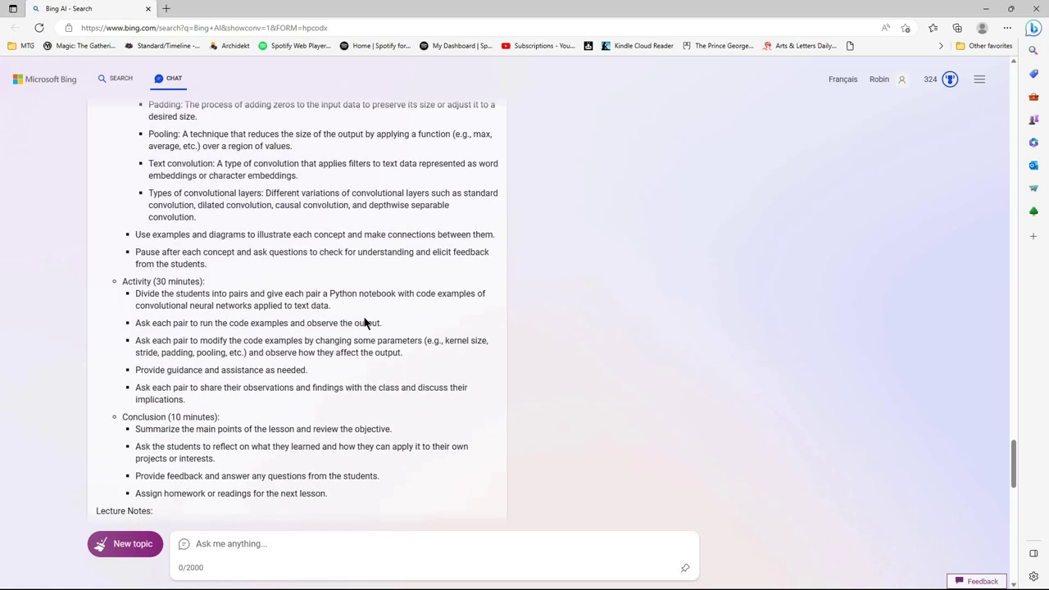
scroll(377, 343, up, 10)
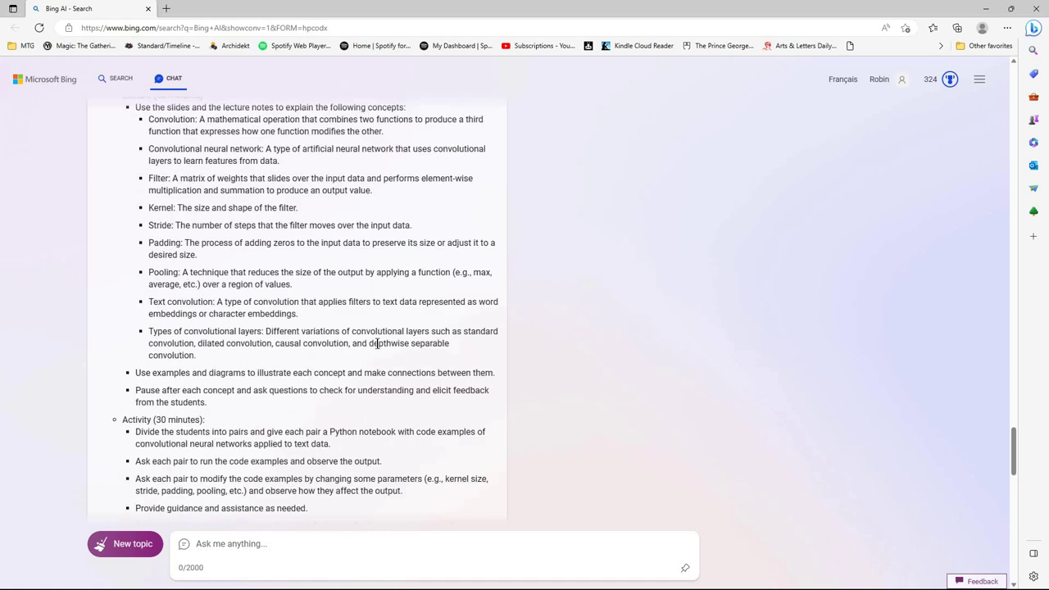
scroll(378, 345, down, 10)
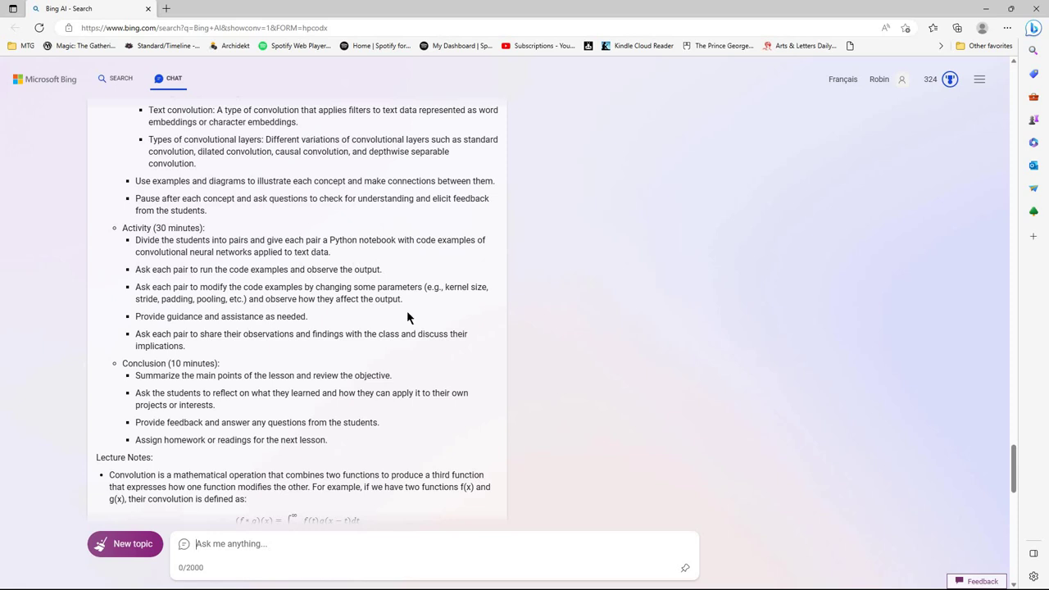
scroll(638, 422, up, 3)
scroll(648, 441, down, 8)
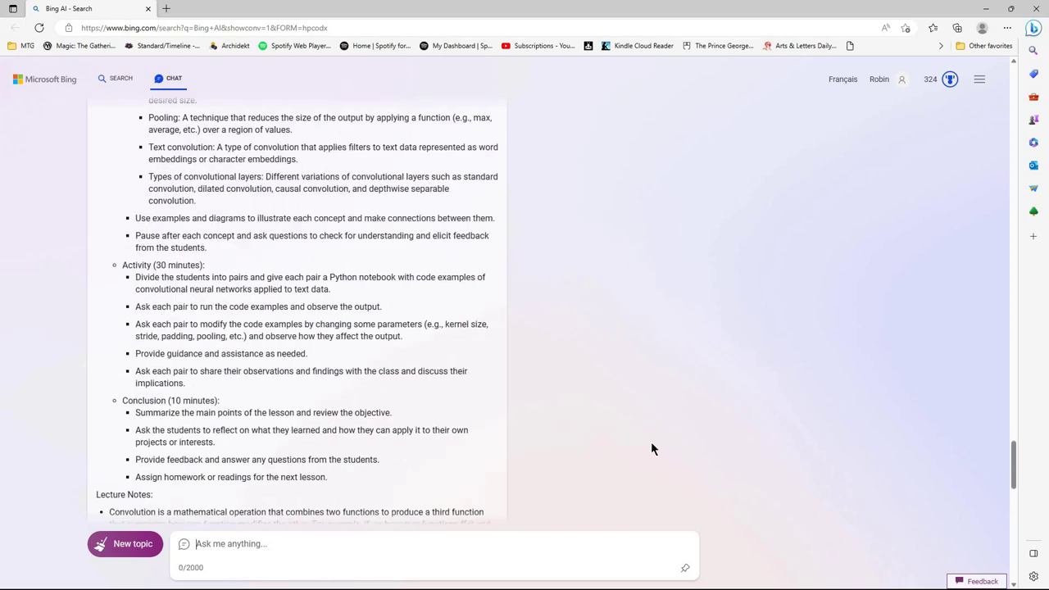
scroll(651, 453, down, 6)
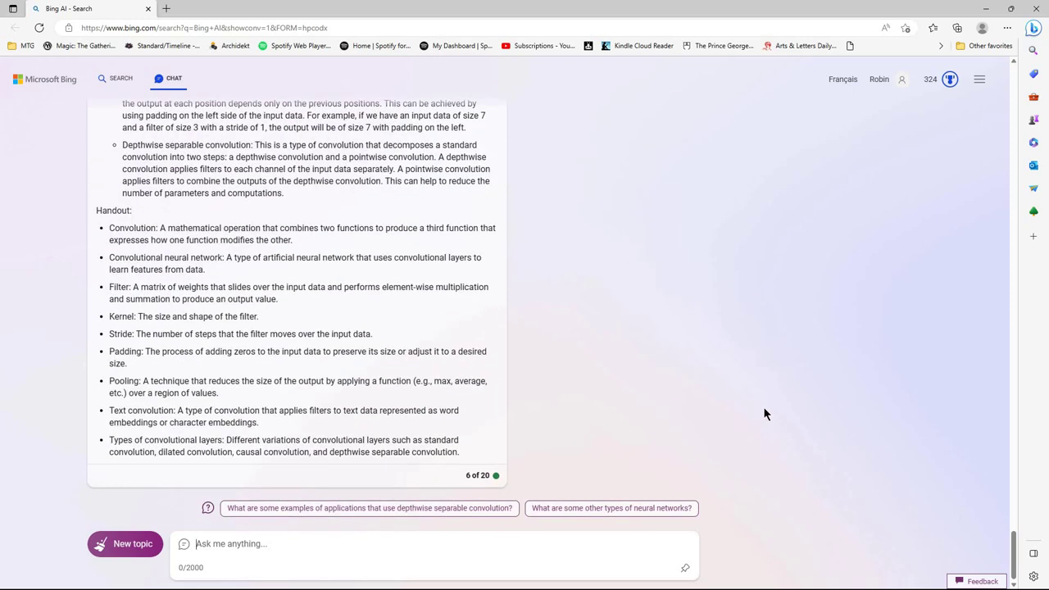